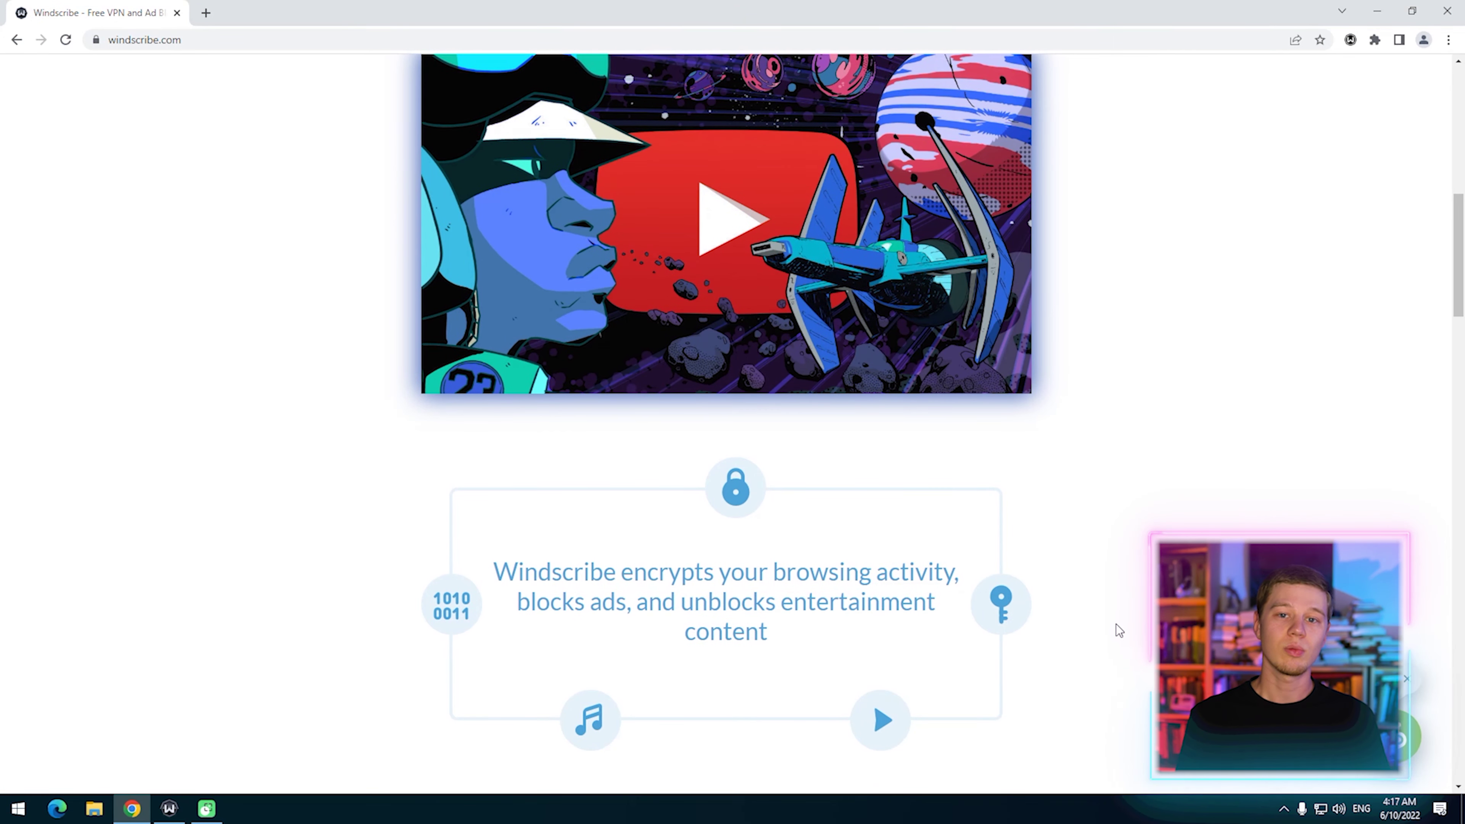
Scroll down the Windscribe home page and back up to review it
scroll(1116, 624, "down", 5)
scroll(1115, 623, "down", 4)
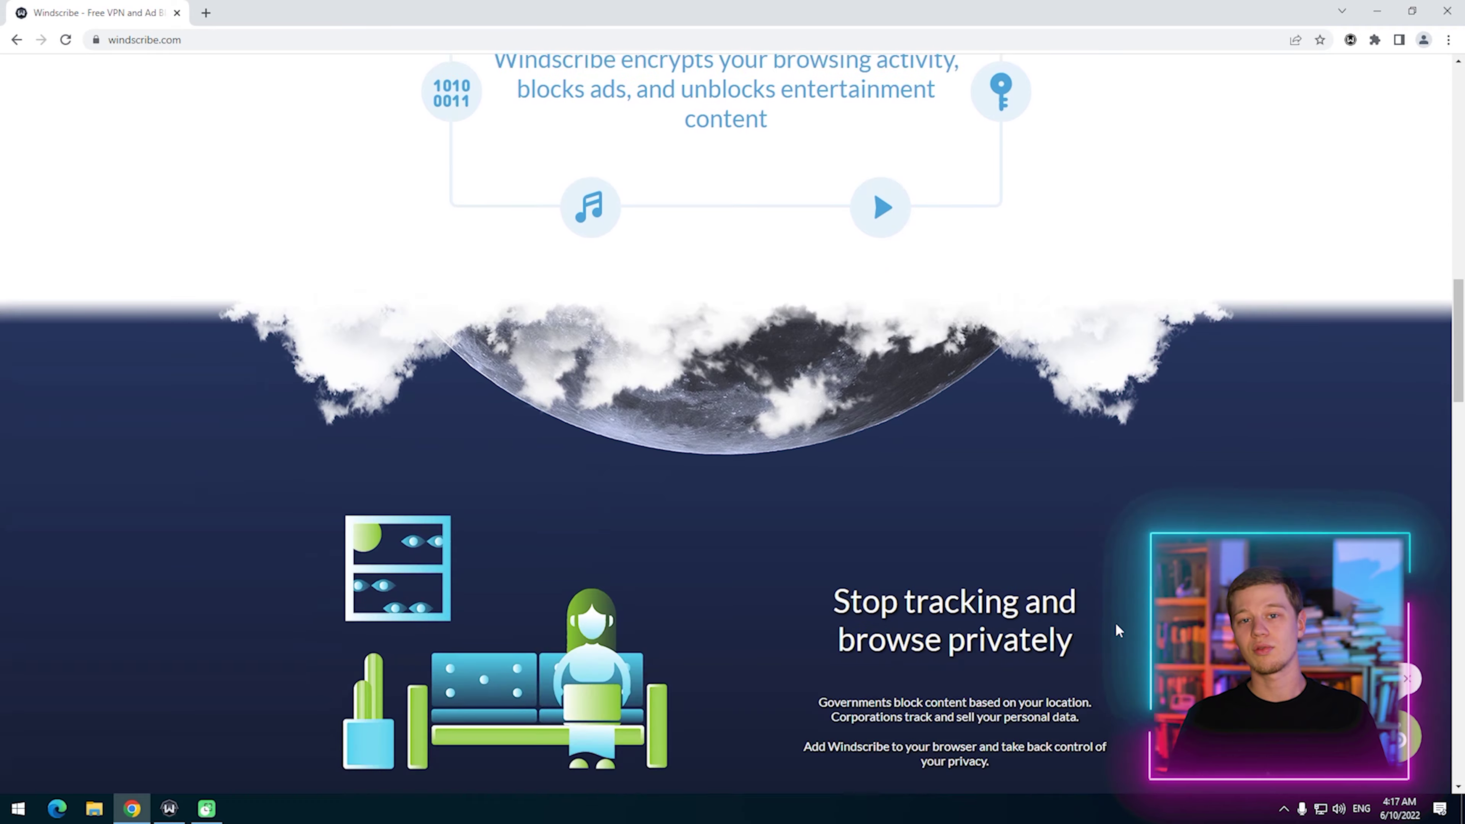
scroll(1114, 623, "down", 4)
scroll(1115, 624, "down", 3)
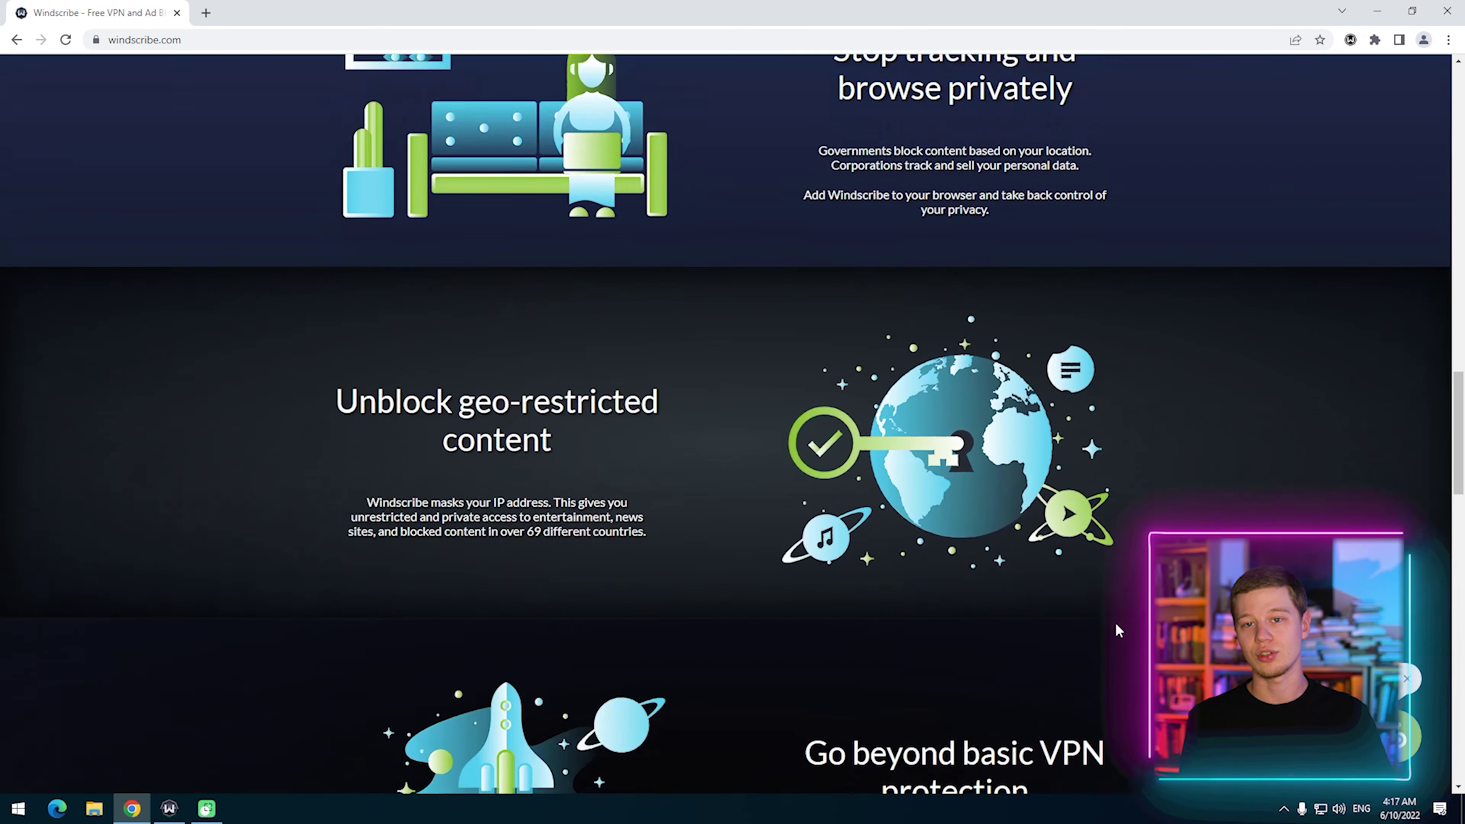
scroll(1115, 623, "down", 4)
scroll(1142, 595, "down", 3)
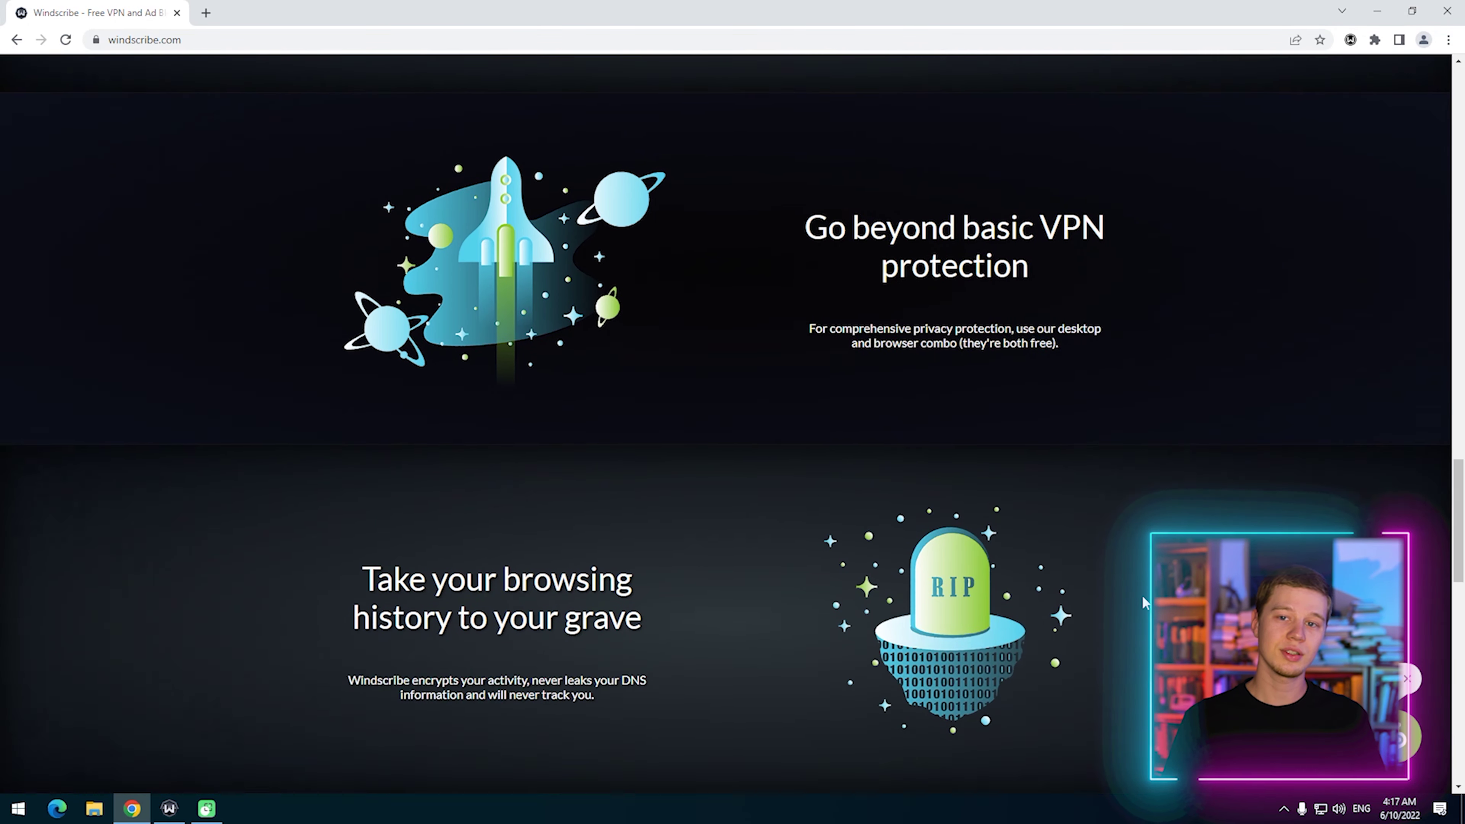
scroll(1142, 596, "down", 5)
scroll(1142, 595, "down", 1)
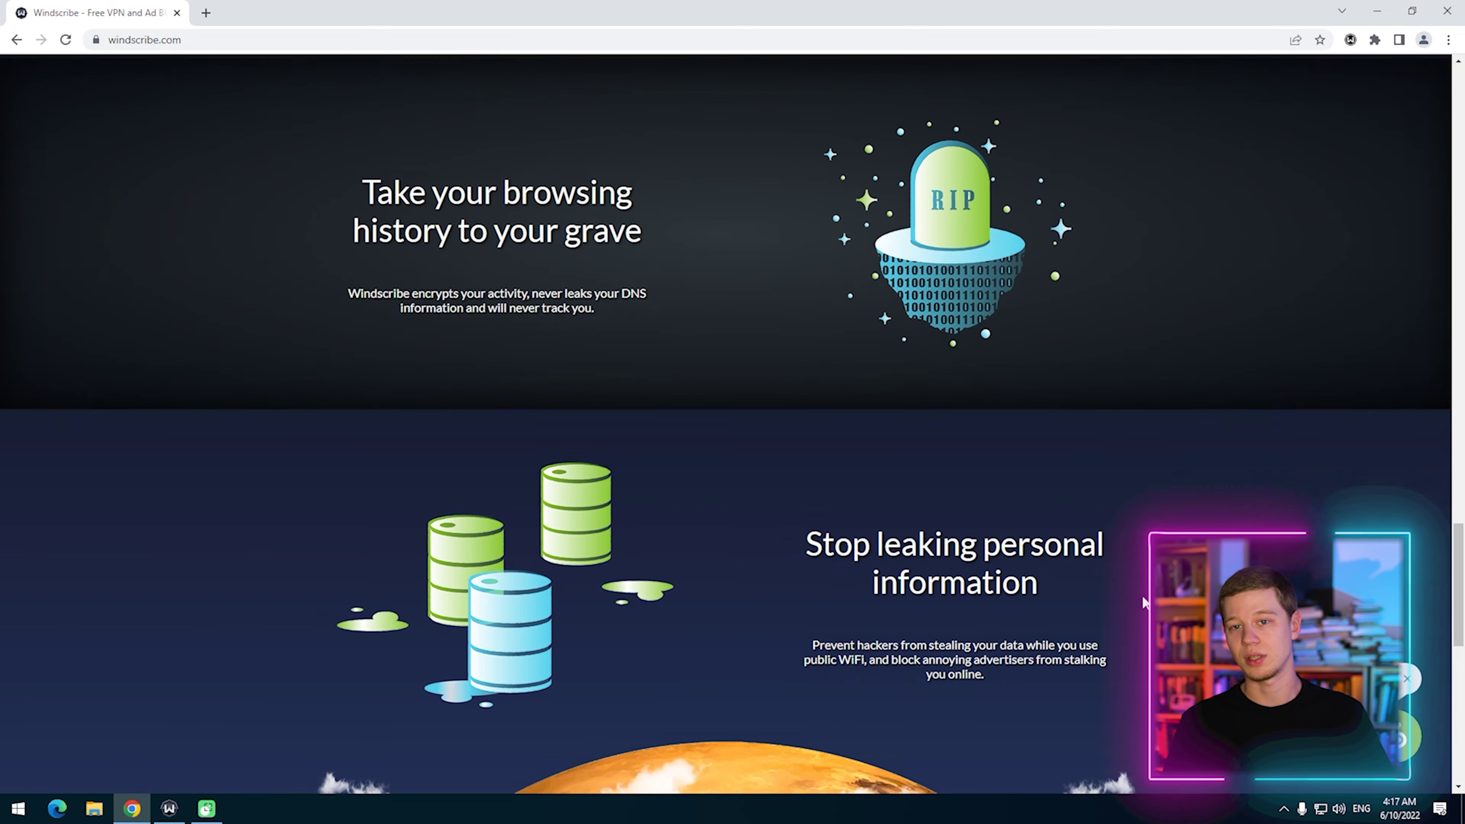
scroll(1142, 595, "down", 5)
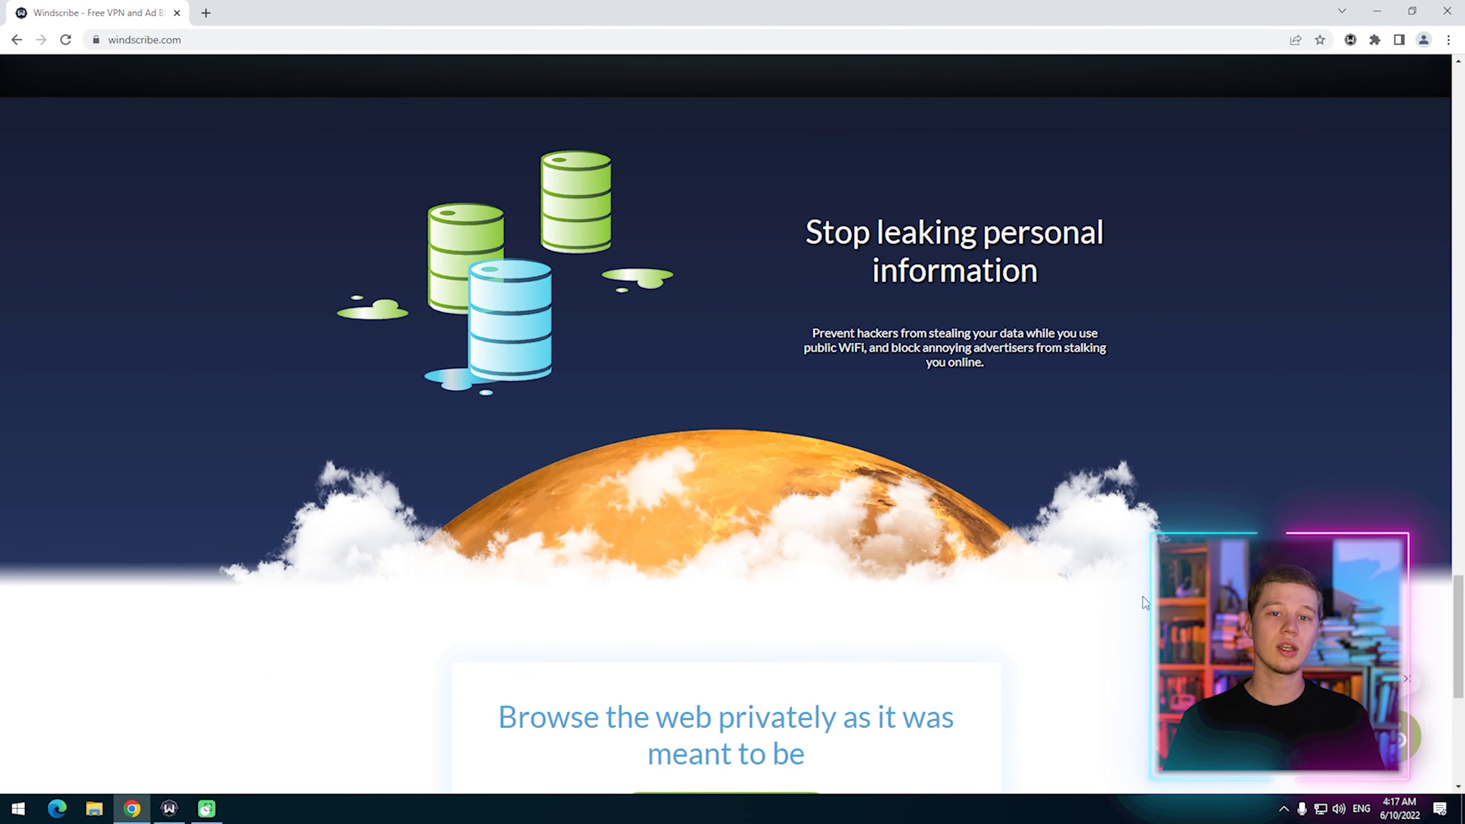
scroll(1142, 597, "down", 7)
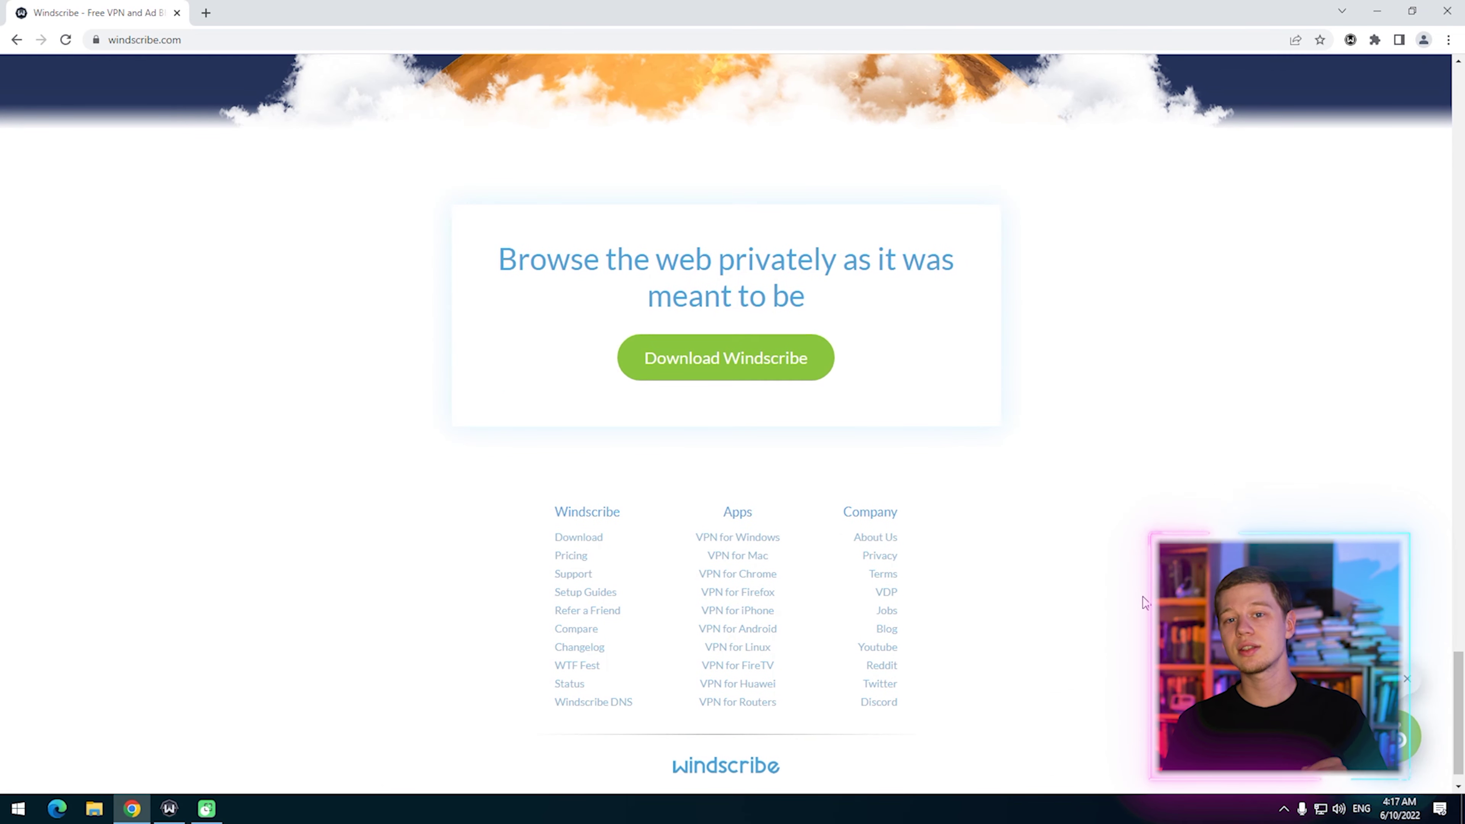
scroll(1462, 634, "up", 2)
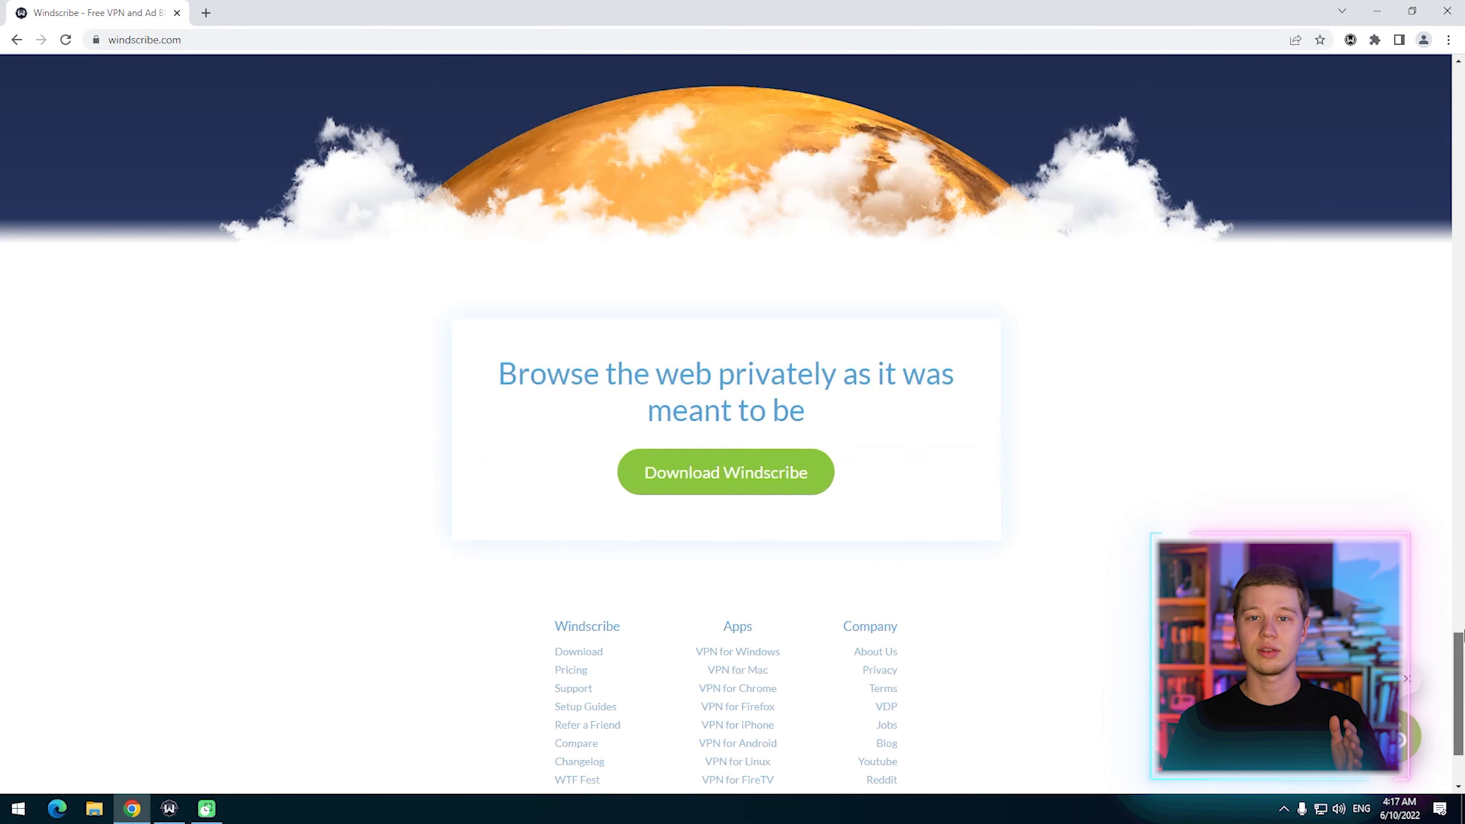
scroll(1462, 635, "up", 15)
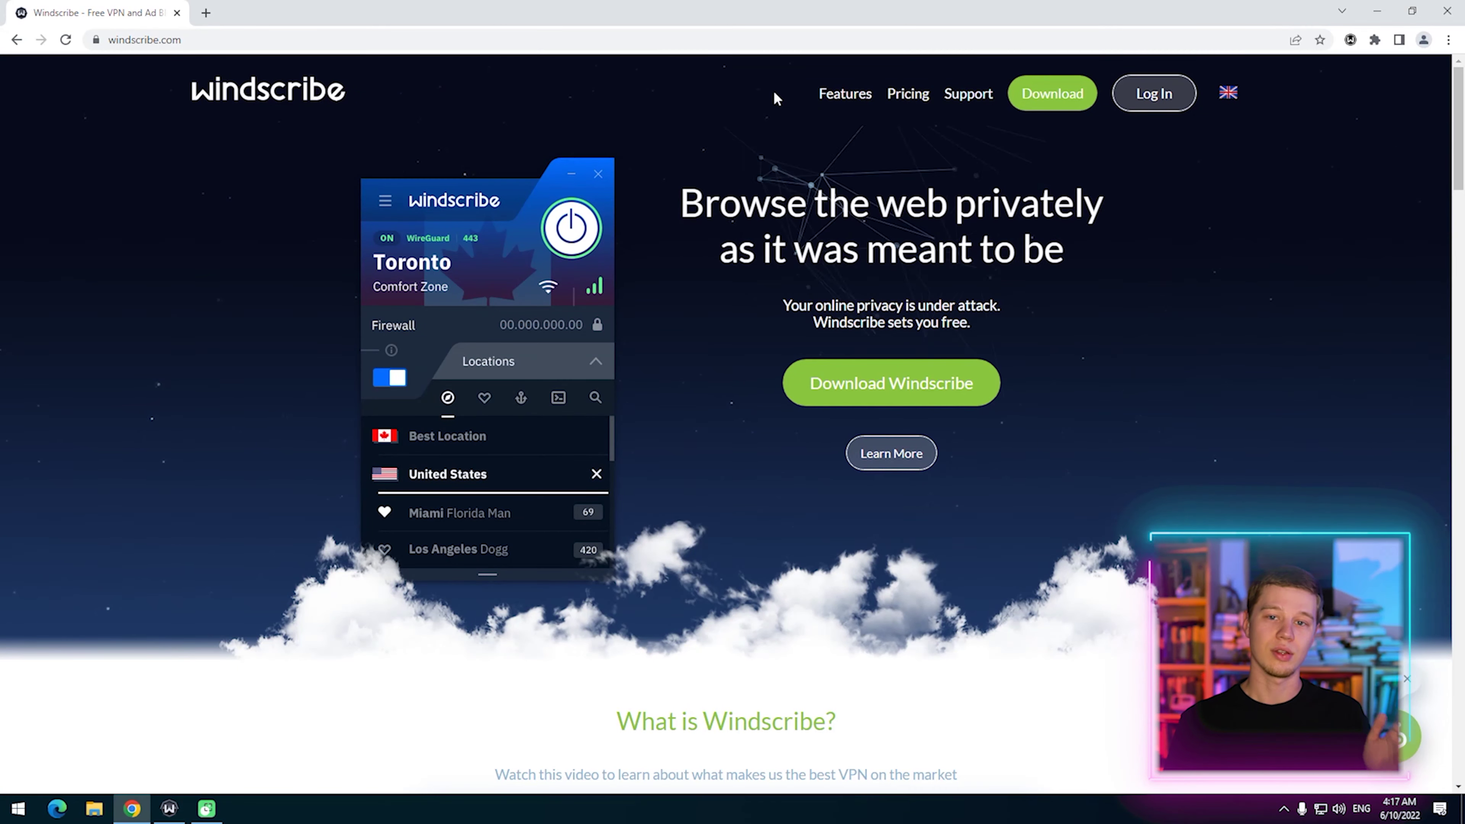
Open the Features page and view the Use for Free details
left_click(839, 96)
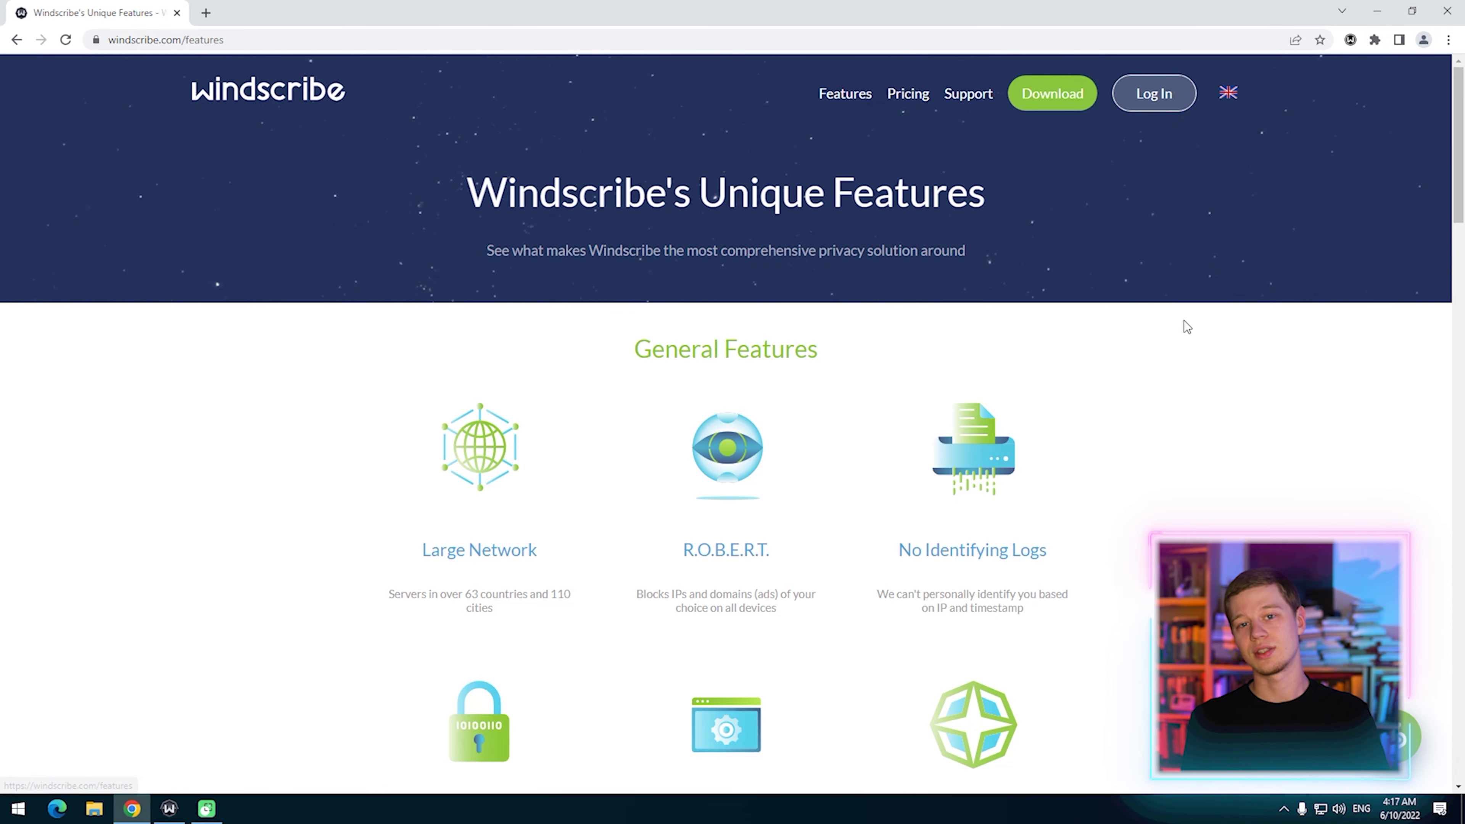
scroll(1189, 316, "down", 4)
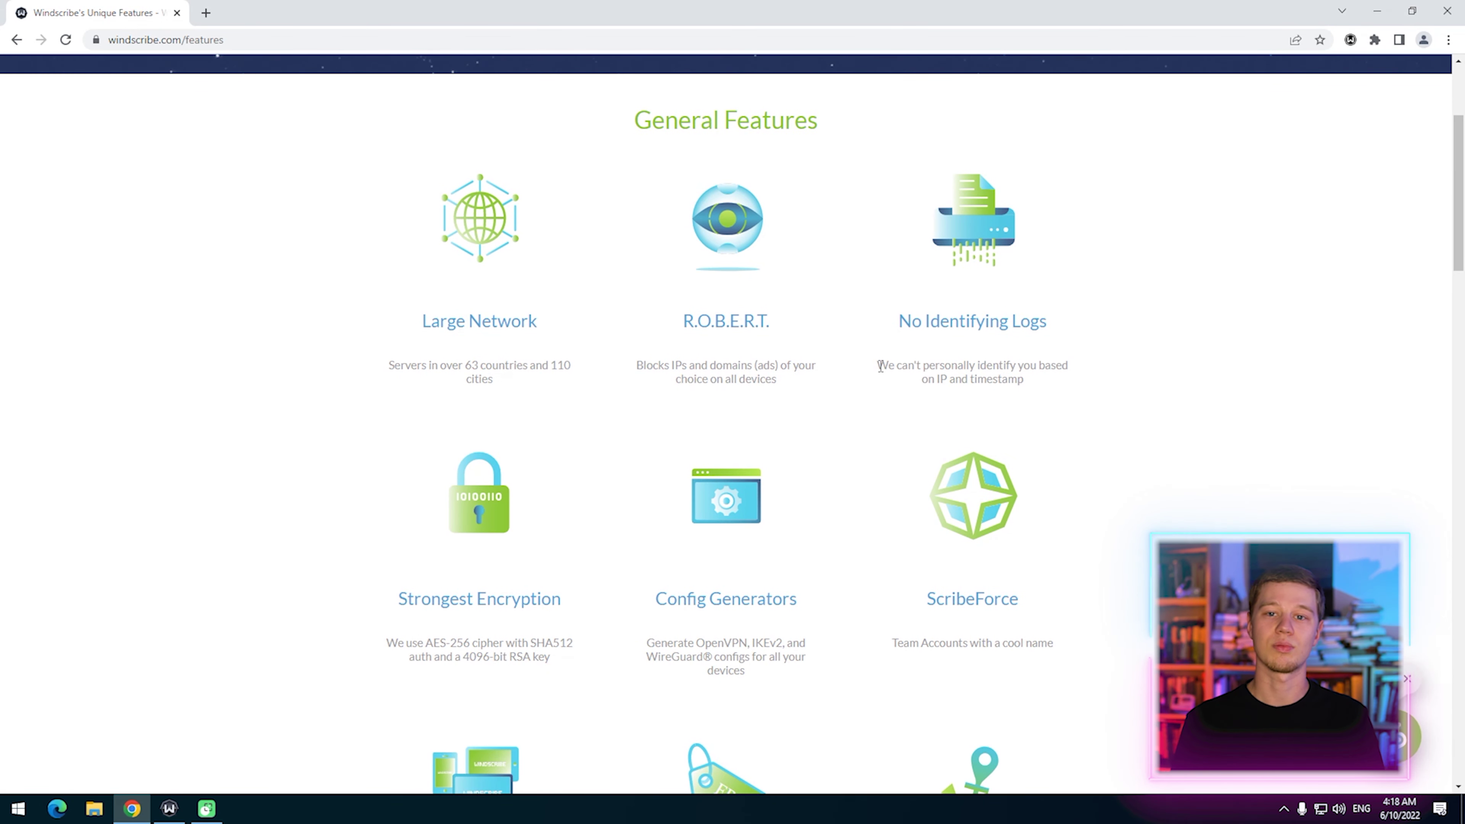
scroll(716, 360, "down", 7)
left_click(715, 361)
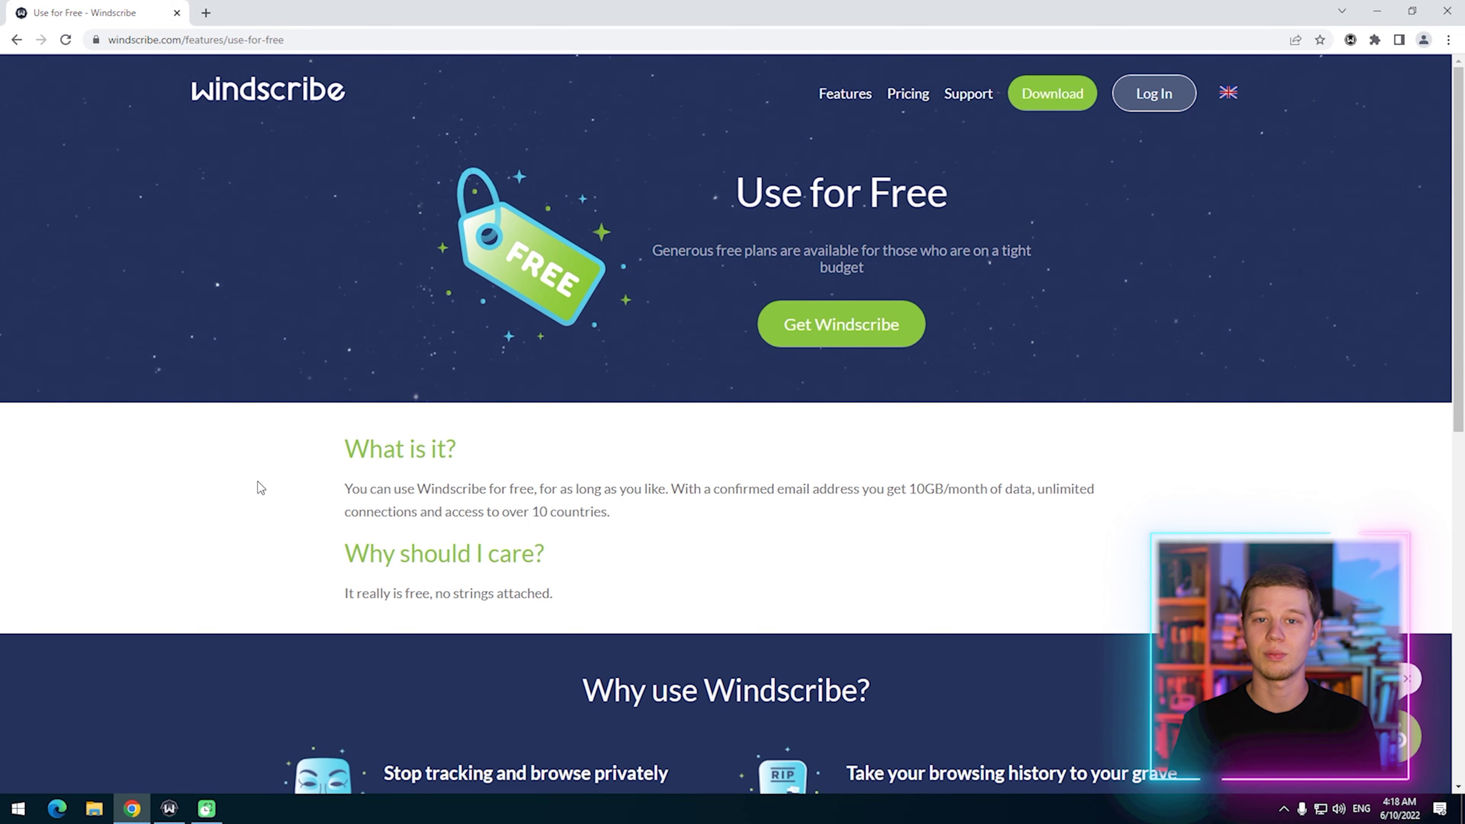
Go back to the full feature list and scroll down to the footer
left_click(16, 40)
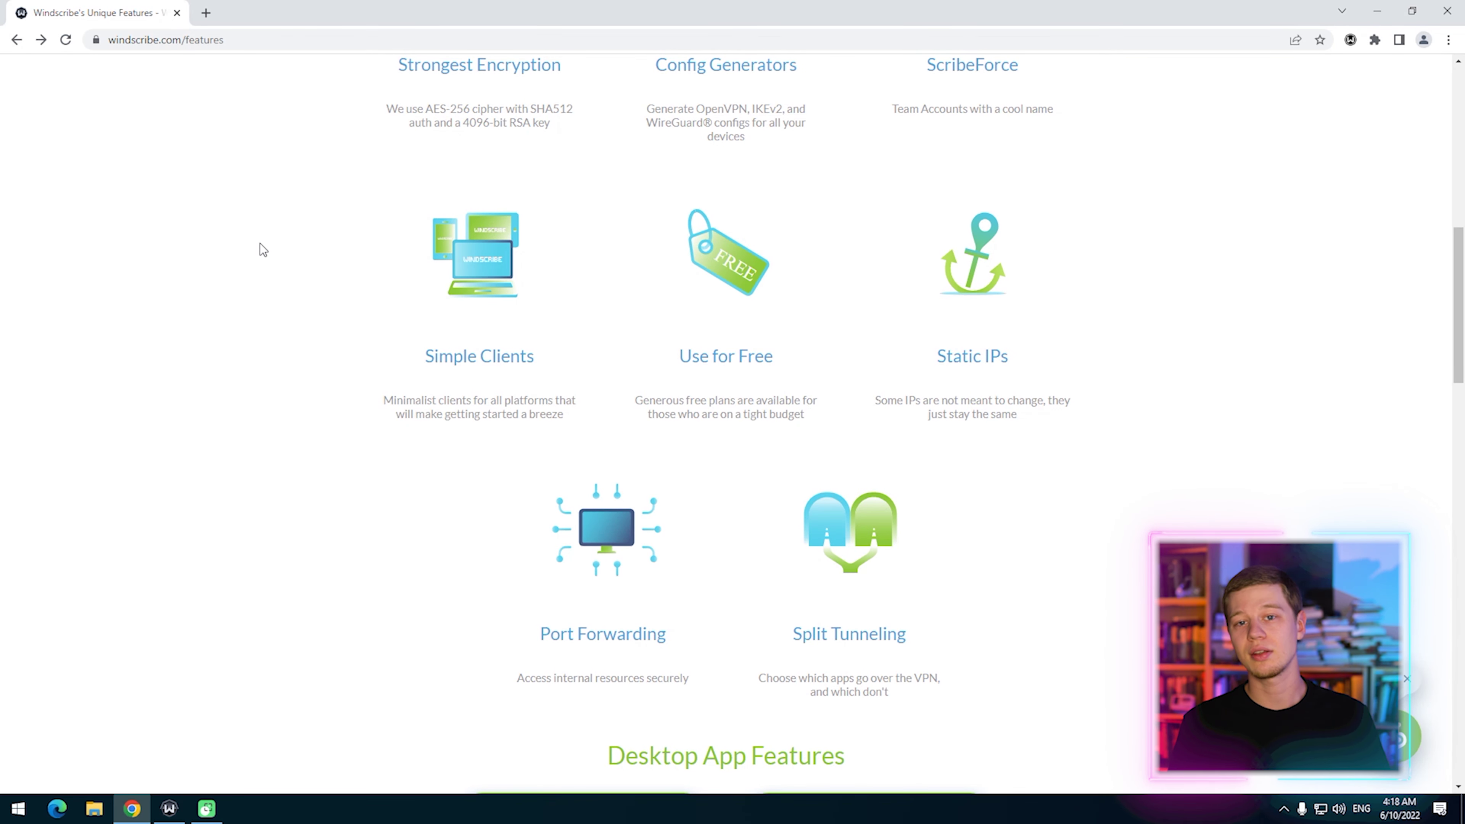
scroll(259, 244, "down", 8)
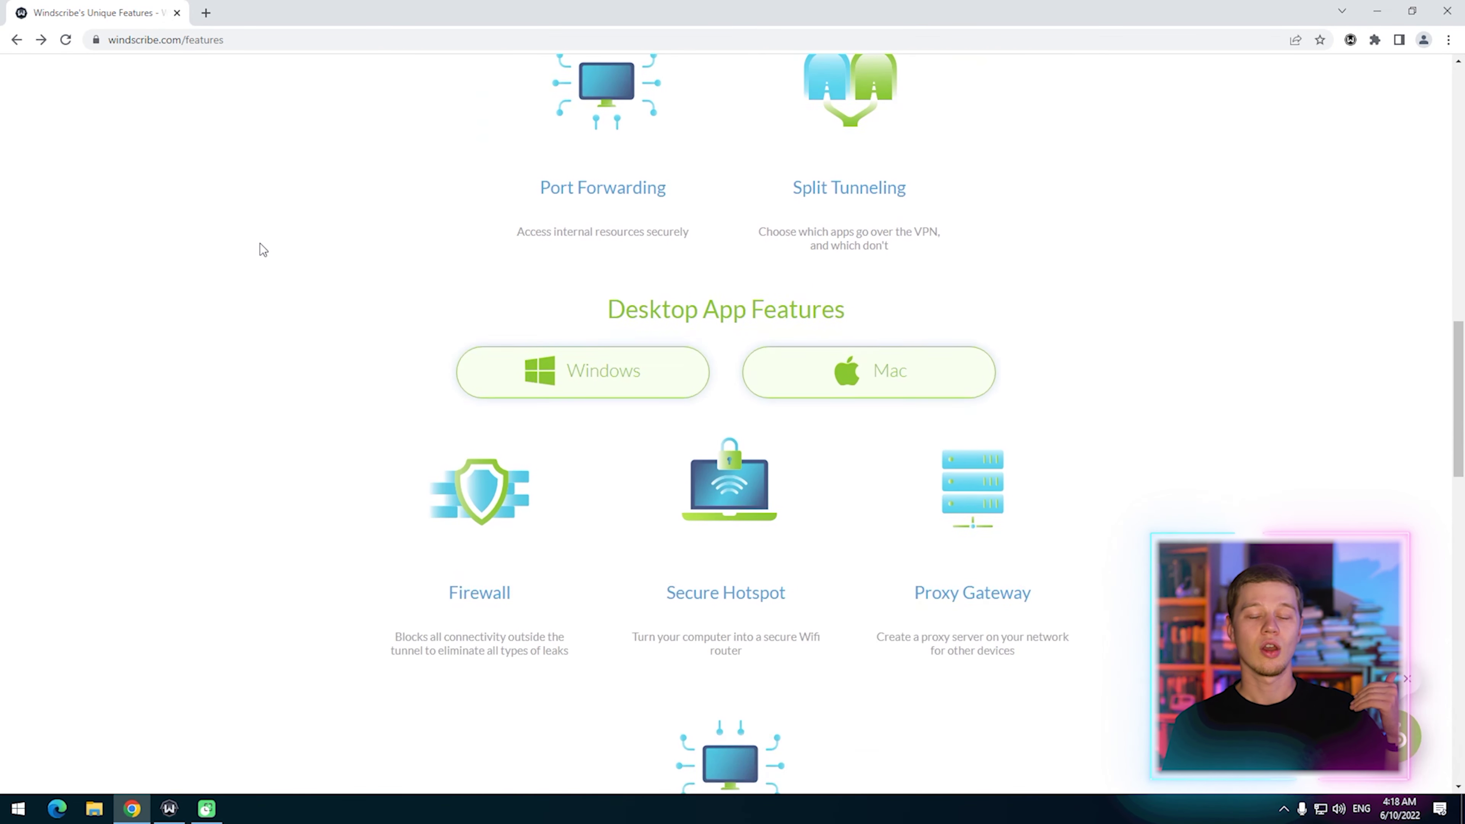
scroll(262, 249, "down", 4)
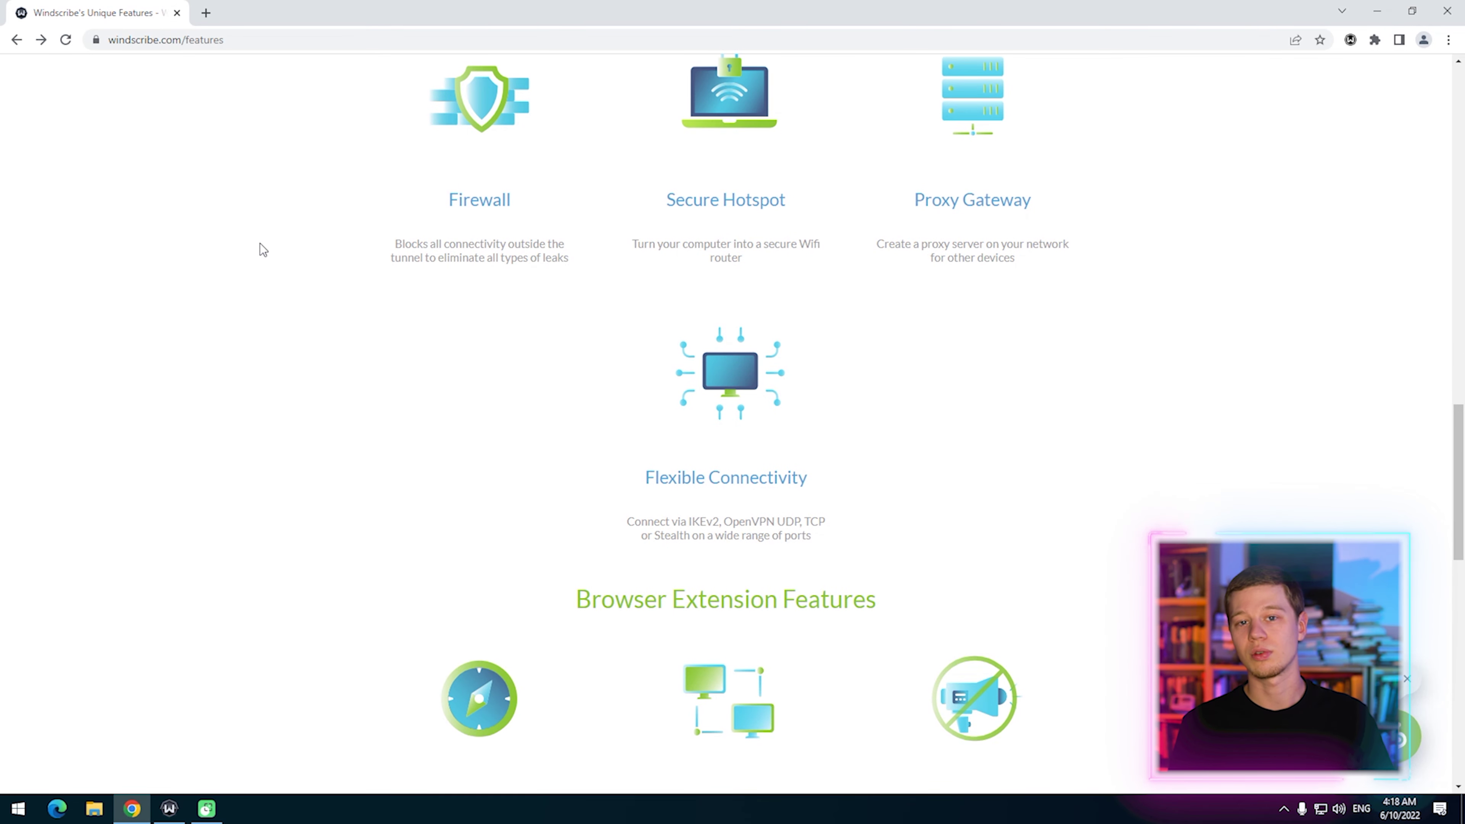
scroll(260, 243, "down", 8)
scroll(259, 243, "down", 8)
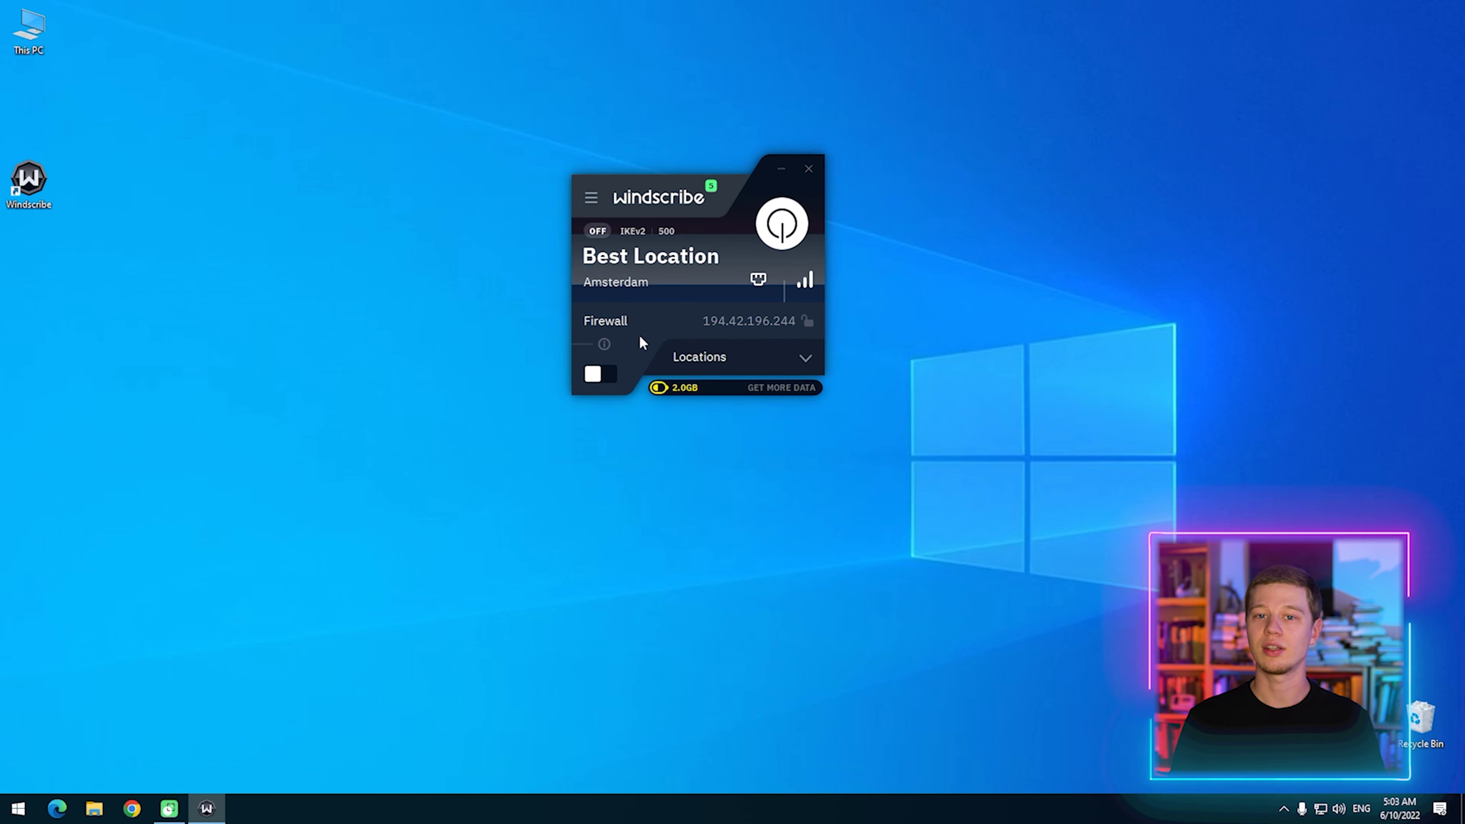
left_click(603, 376)
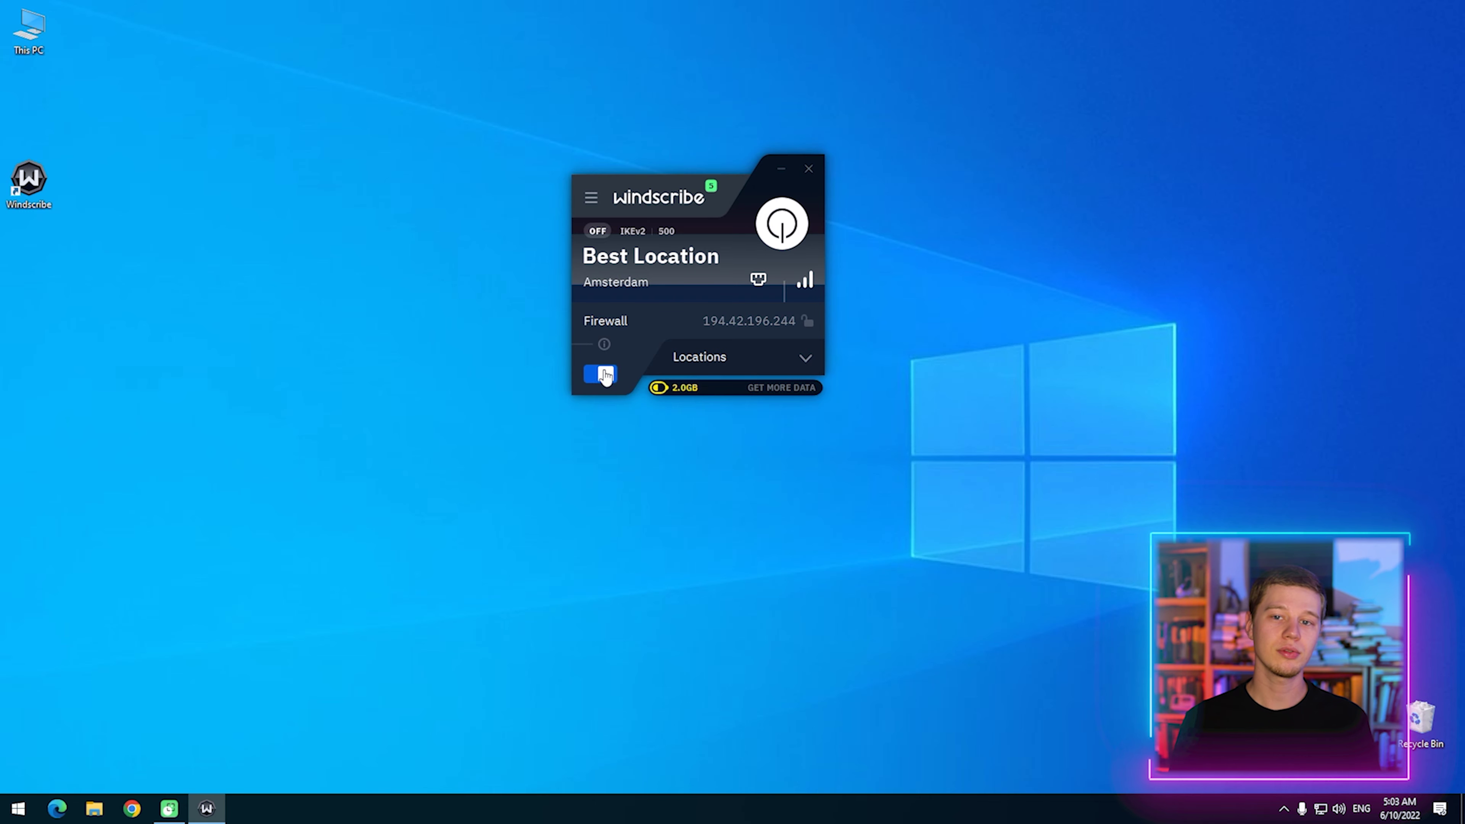
mouse_move(606, 349)
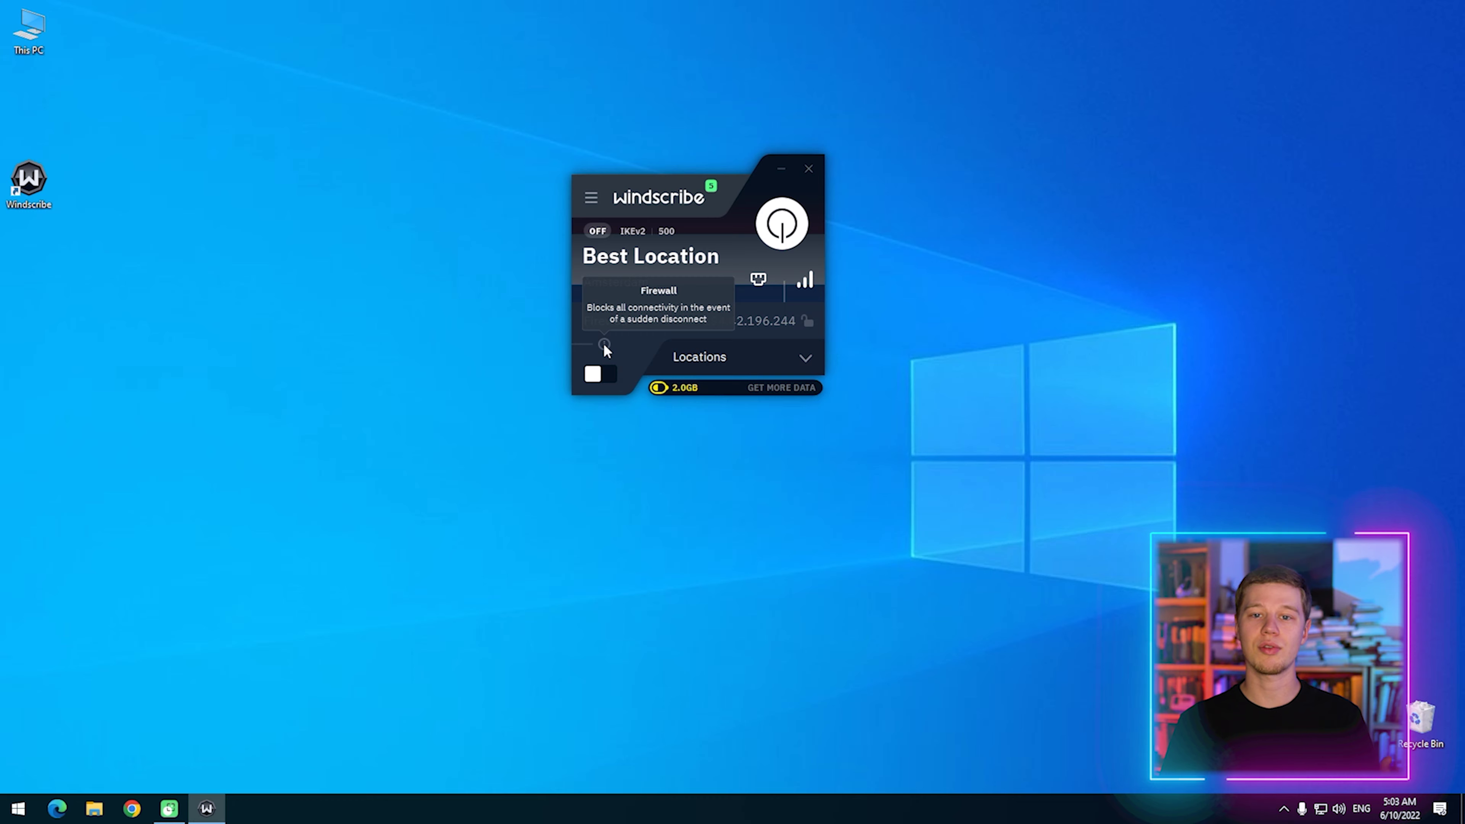
left_click(730, 357)
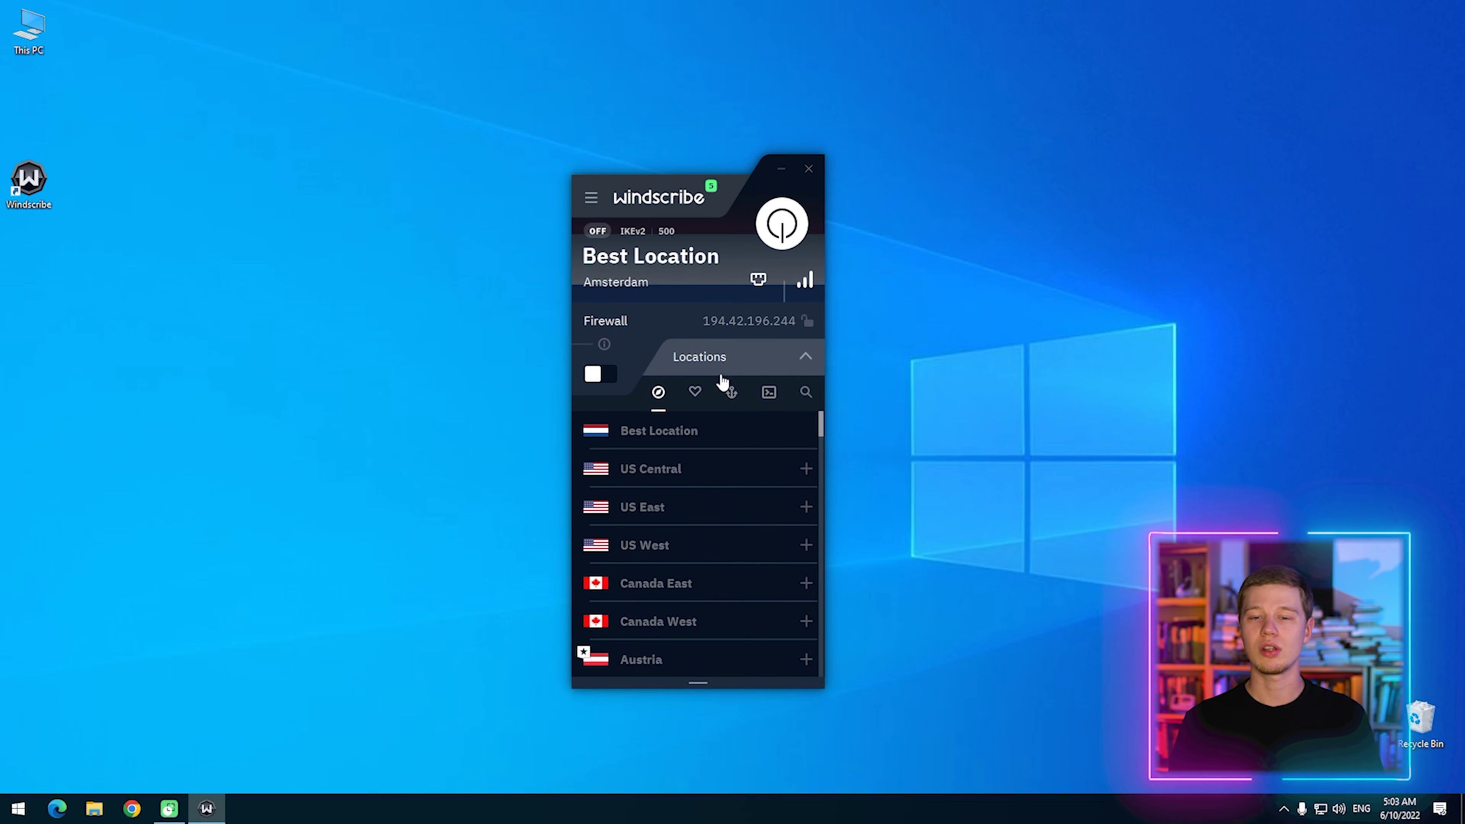
left_click(737, 472)
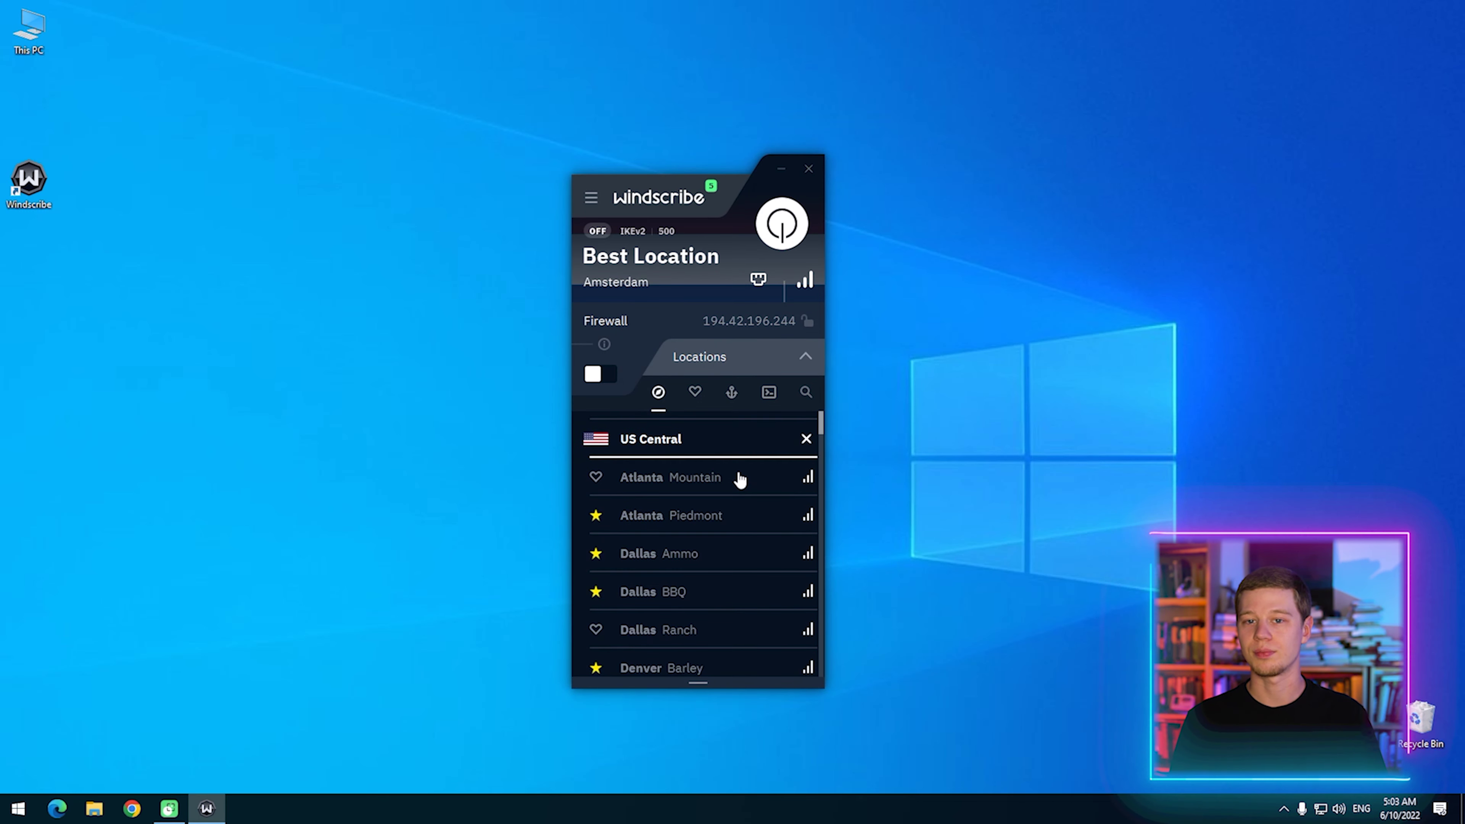
left_click(721, 439)
left_click(719, 621)
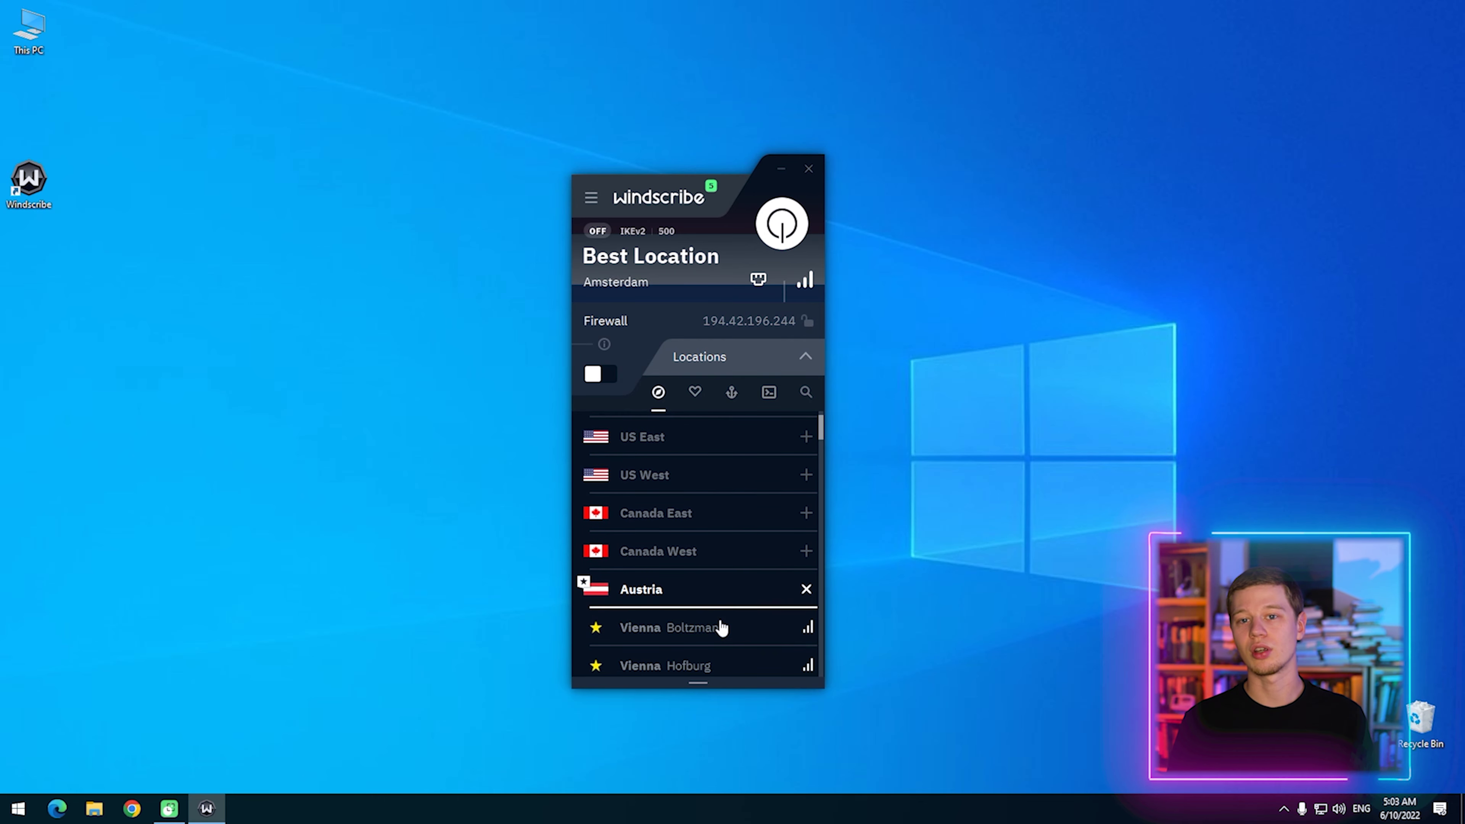
scroll(708, 594, "down", 1)
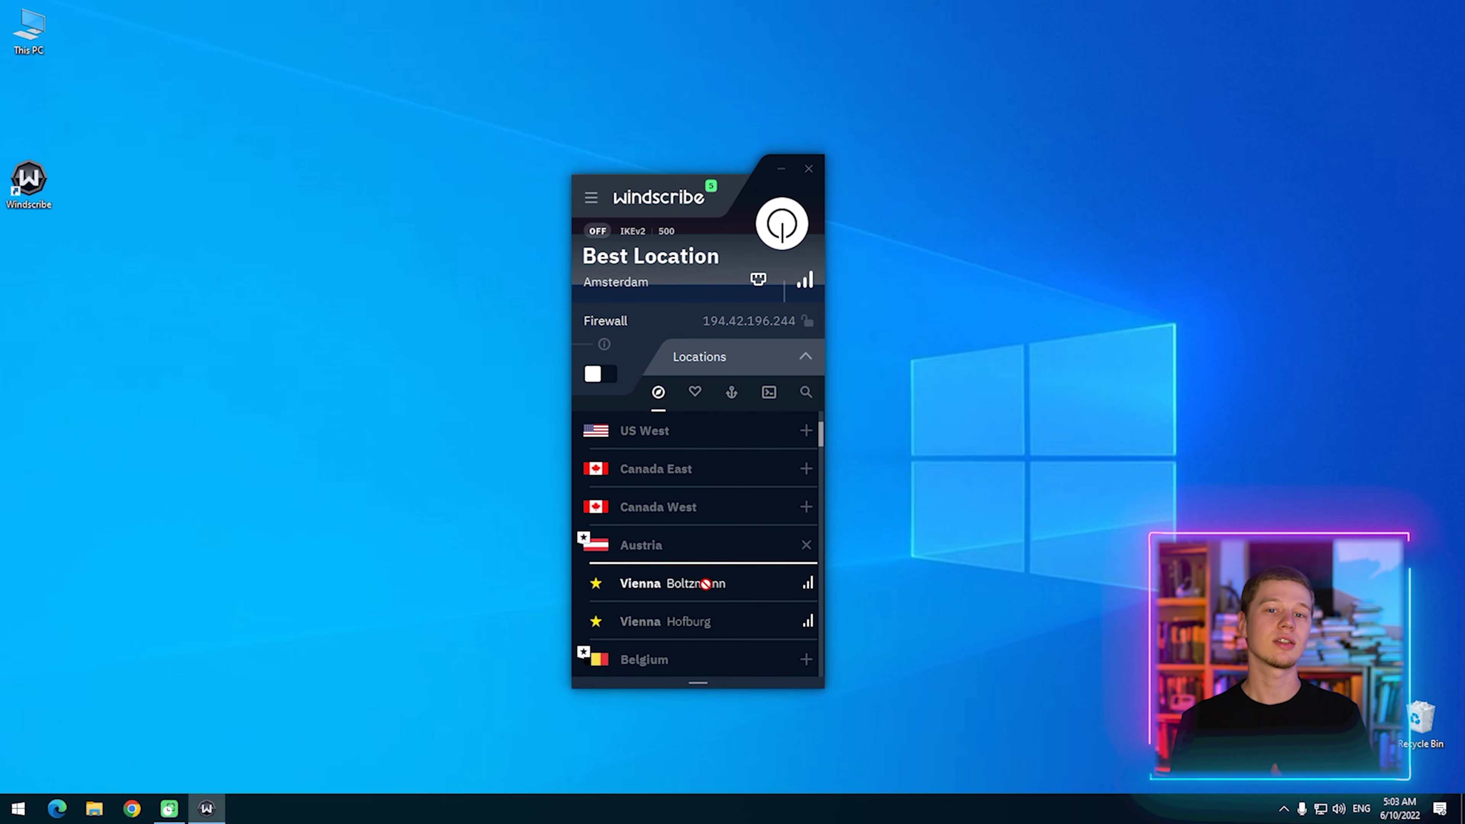
left_click(691, 551)
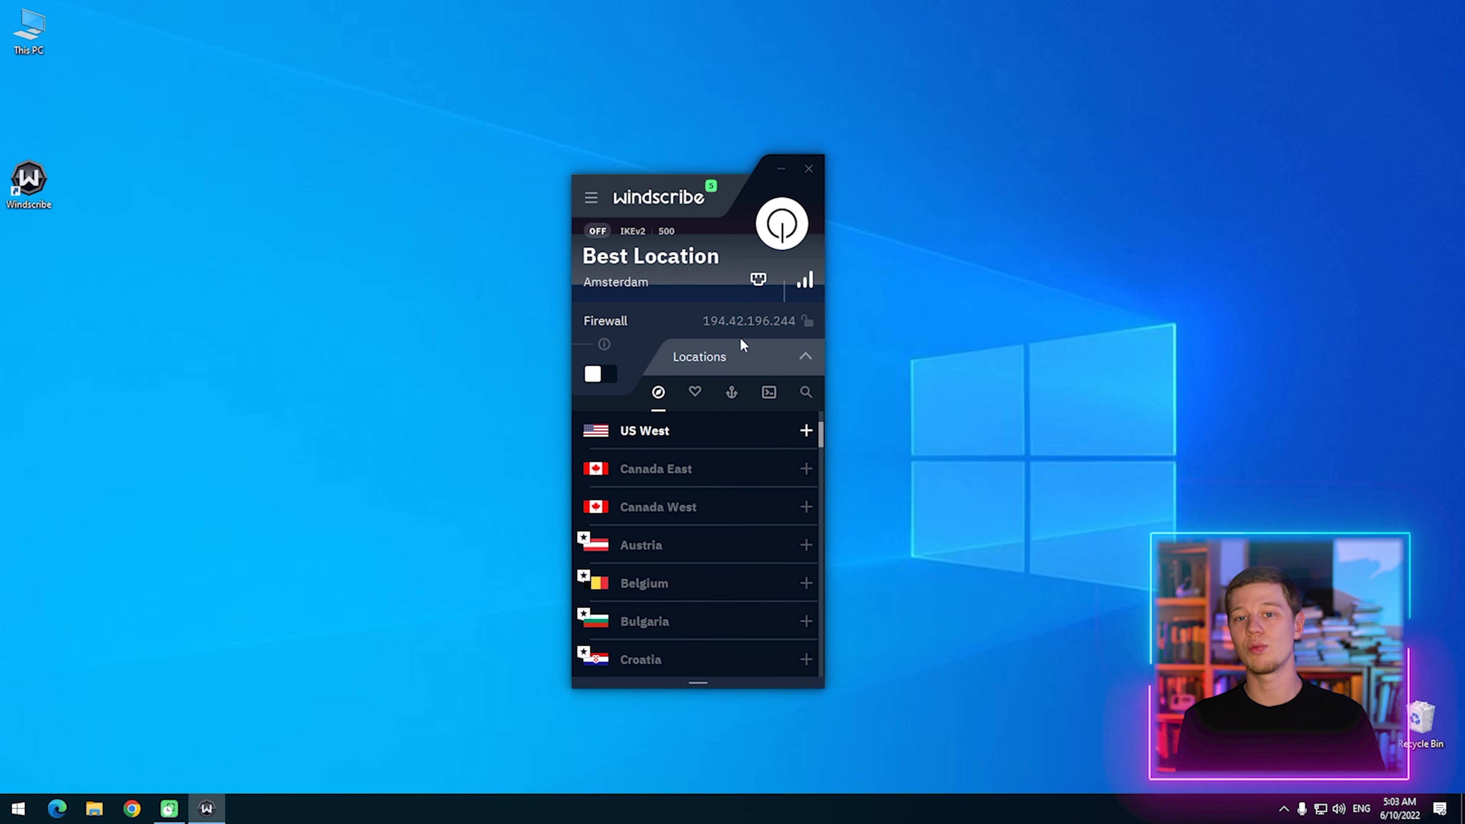
left_click(755, 359)
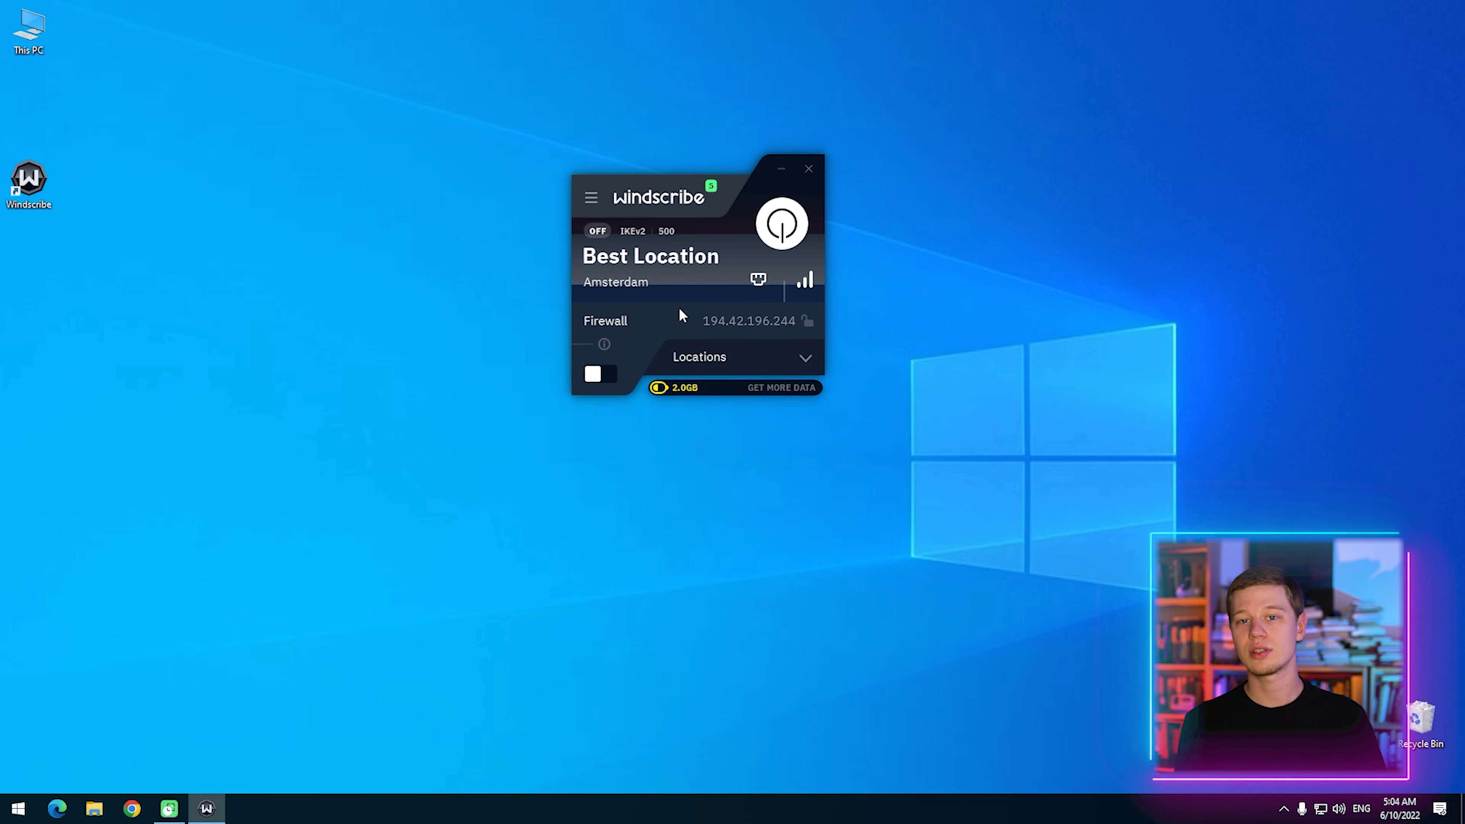
Look over the General preferences, then show the Account page with the 2GB/Mo plan and expiry date
left_click(589, 202)
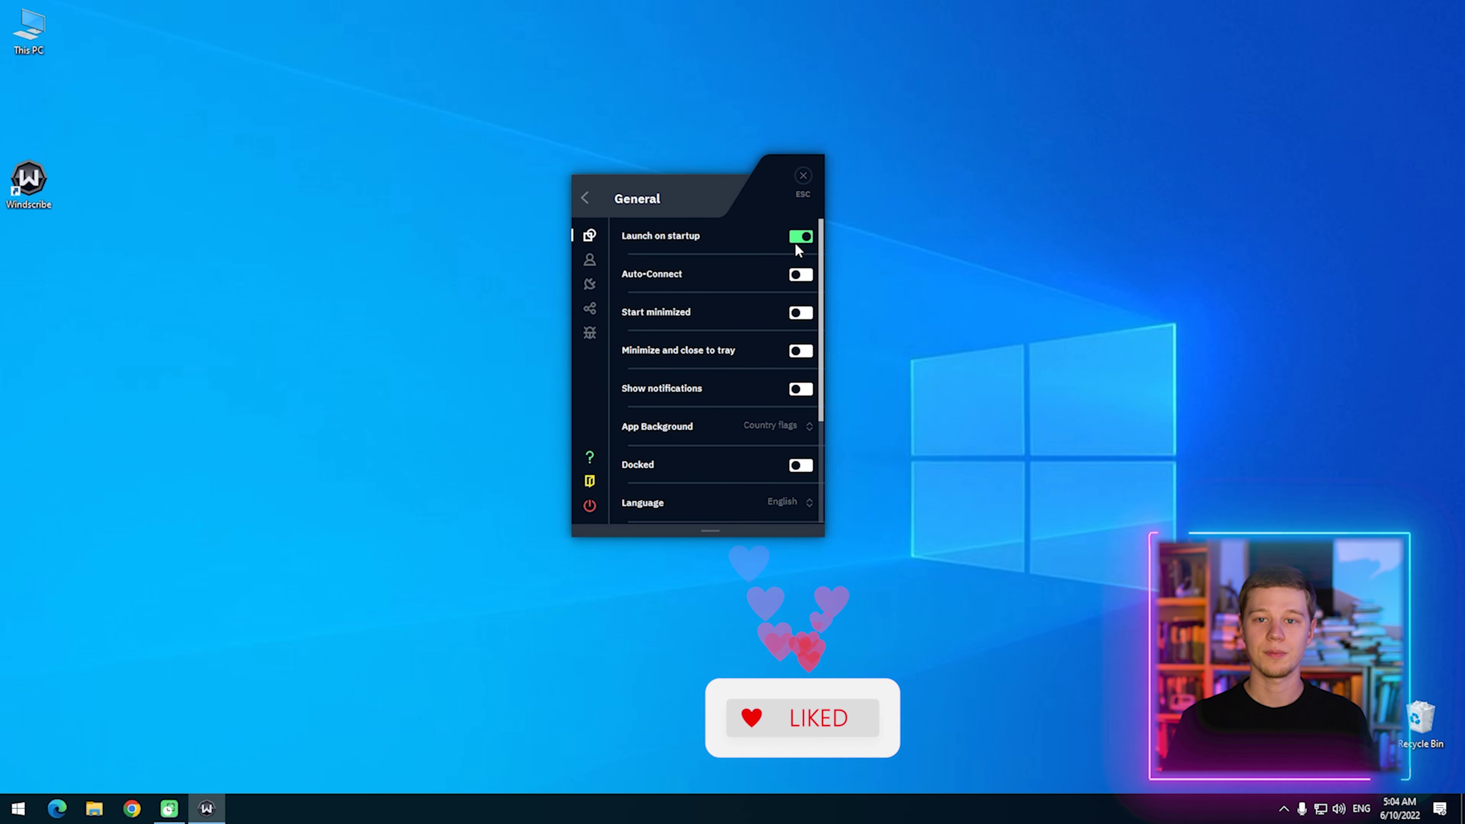
scroll(751, 262, "down", 1)
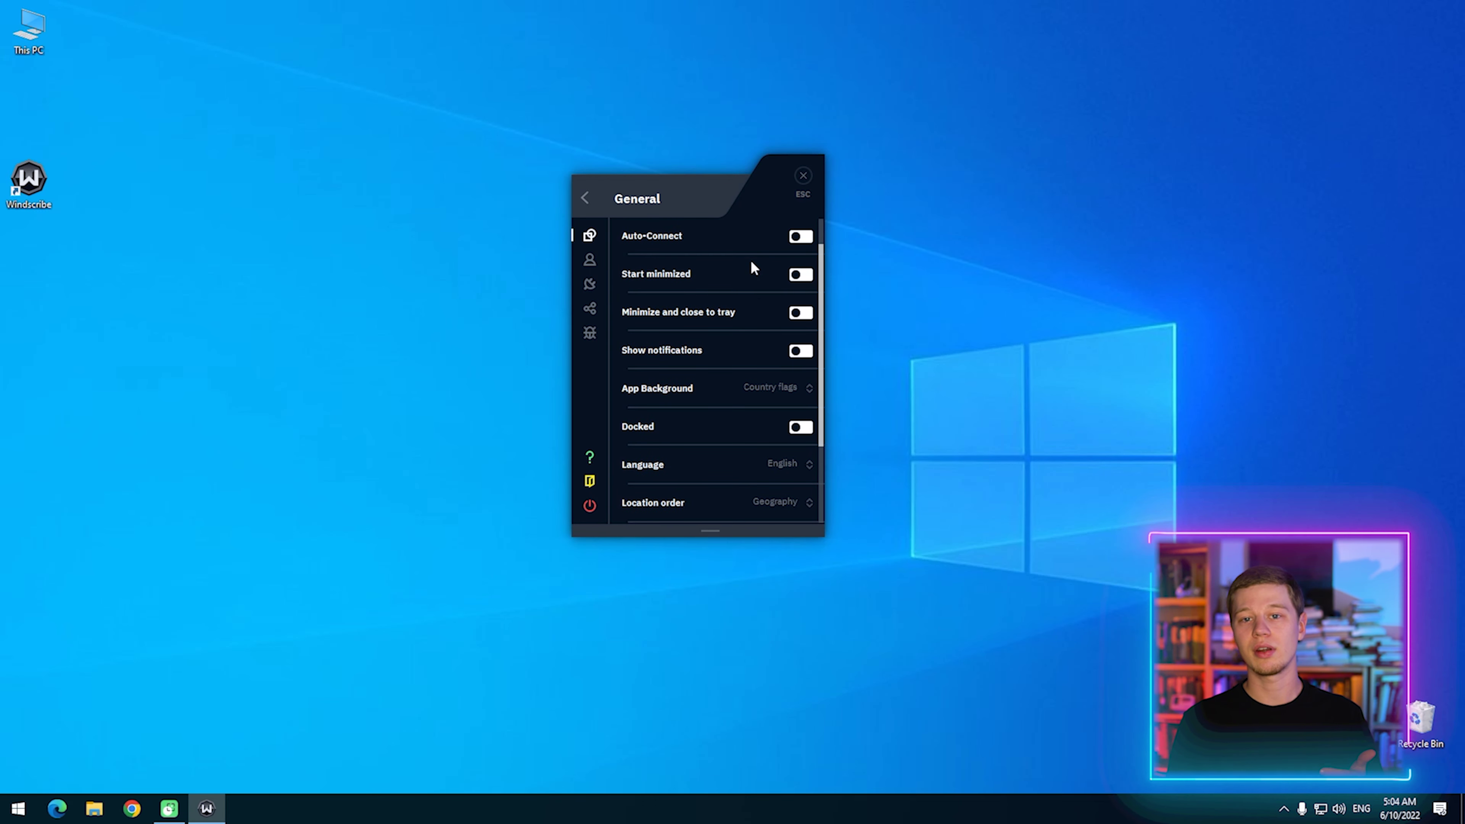
scroll(751, 267, "down", 3)
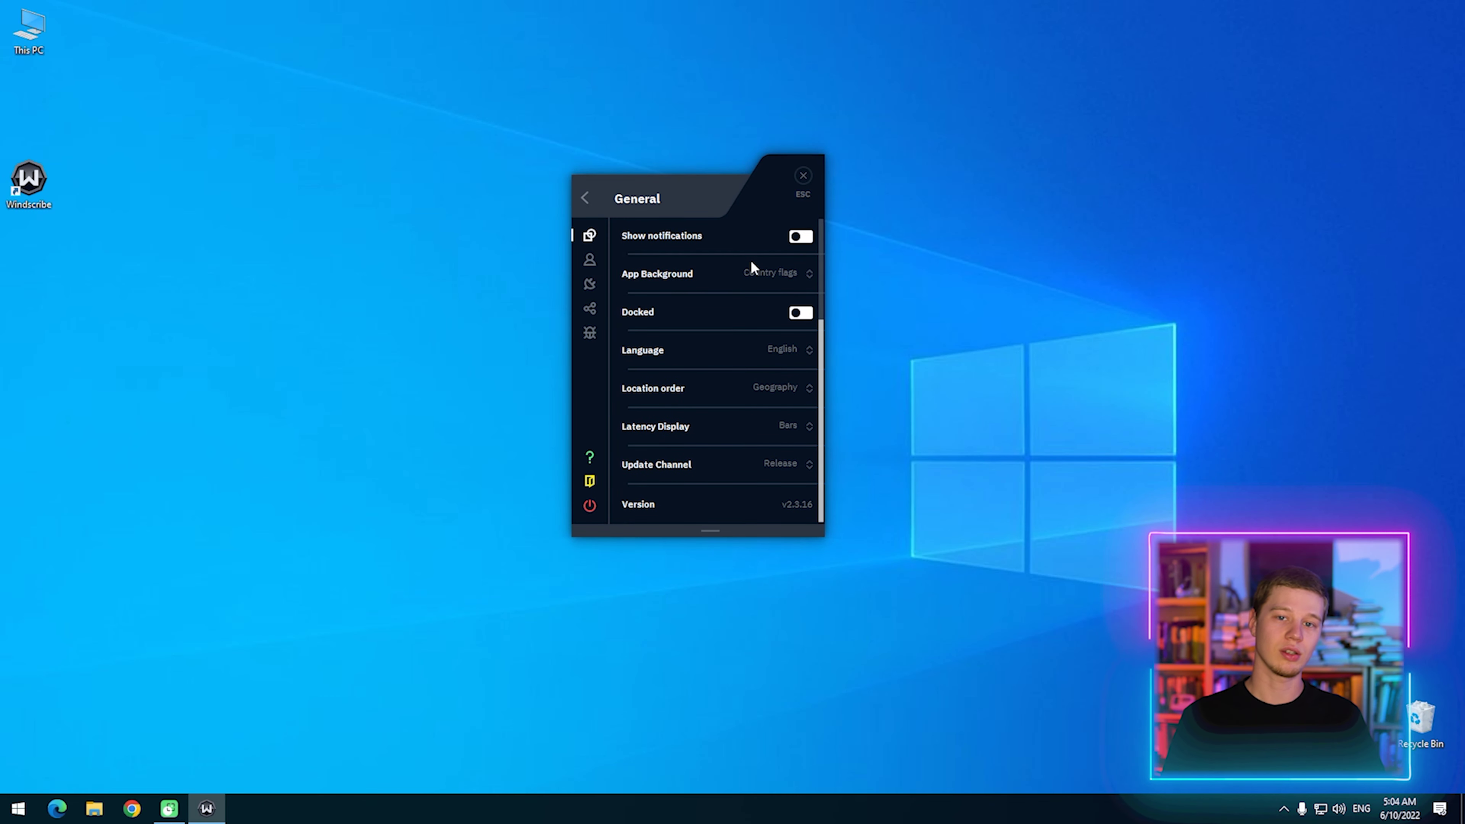
scroll(751, 267, "up", 4)
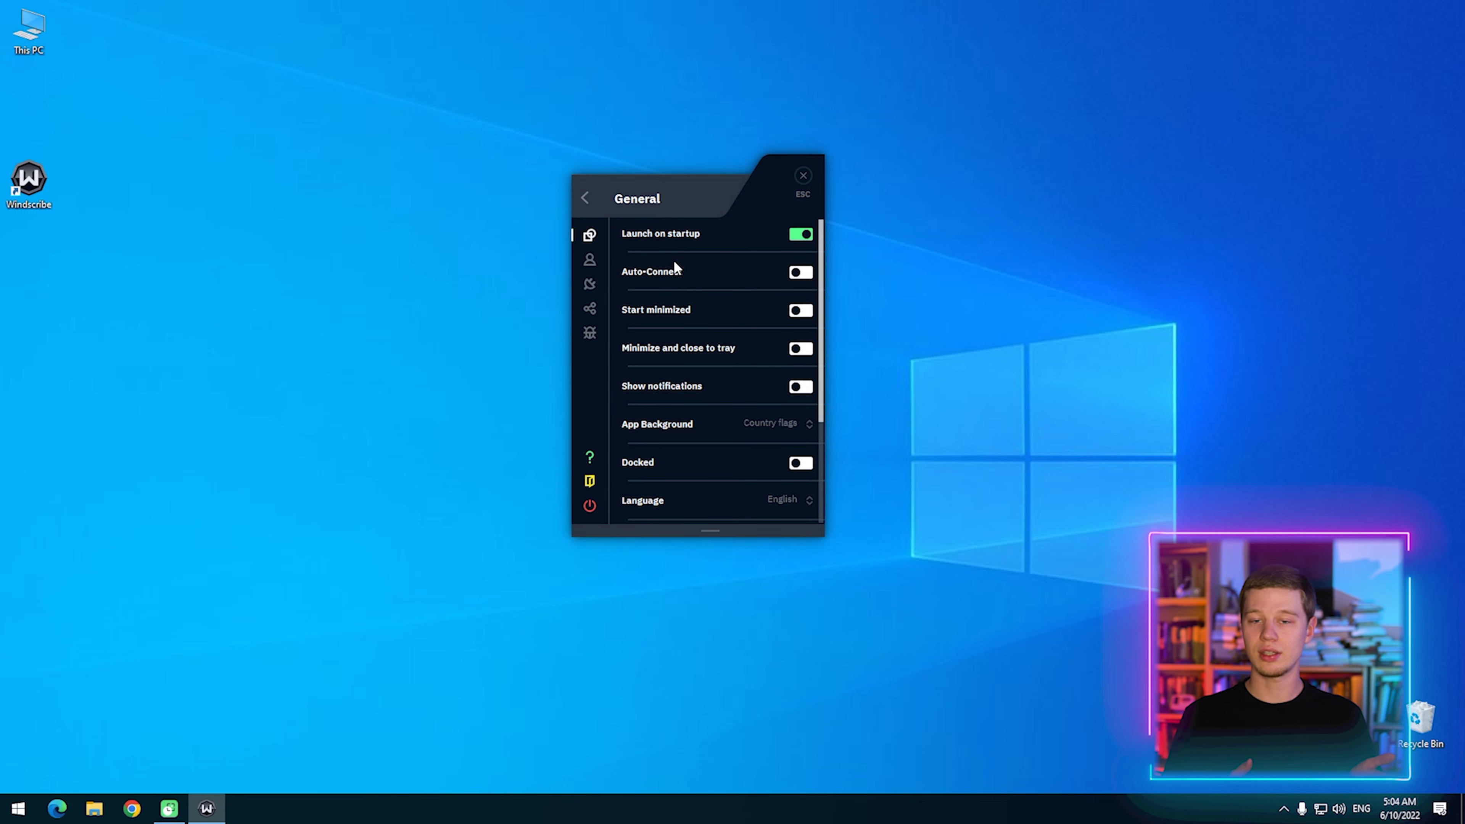
left_click(591, 261)
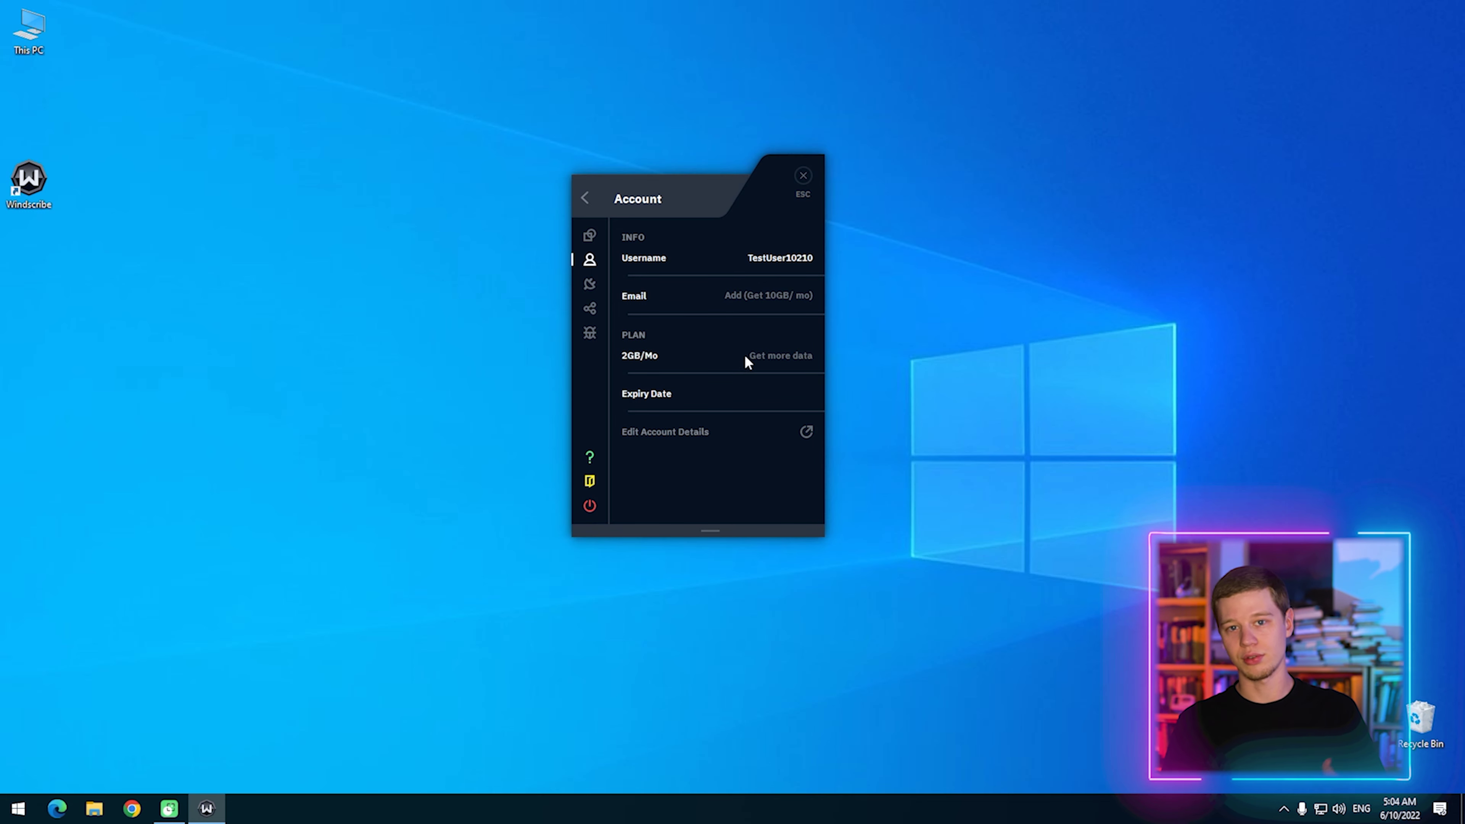
In Connection settings, view the Network Whitelist security choices for the current network
left_click(591, 287)
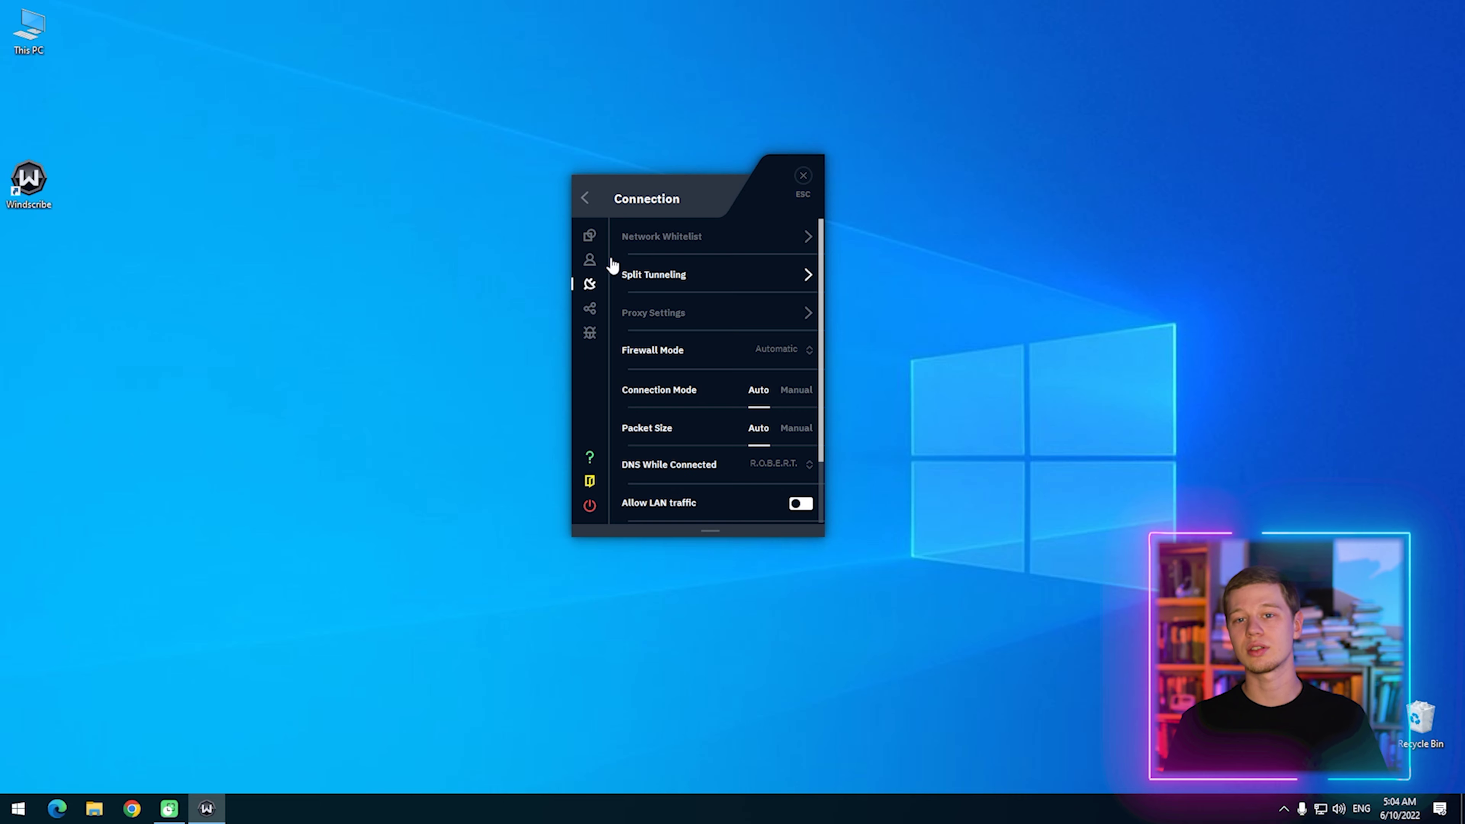
left_click(621, 241)
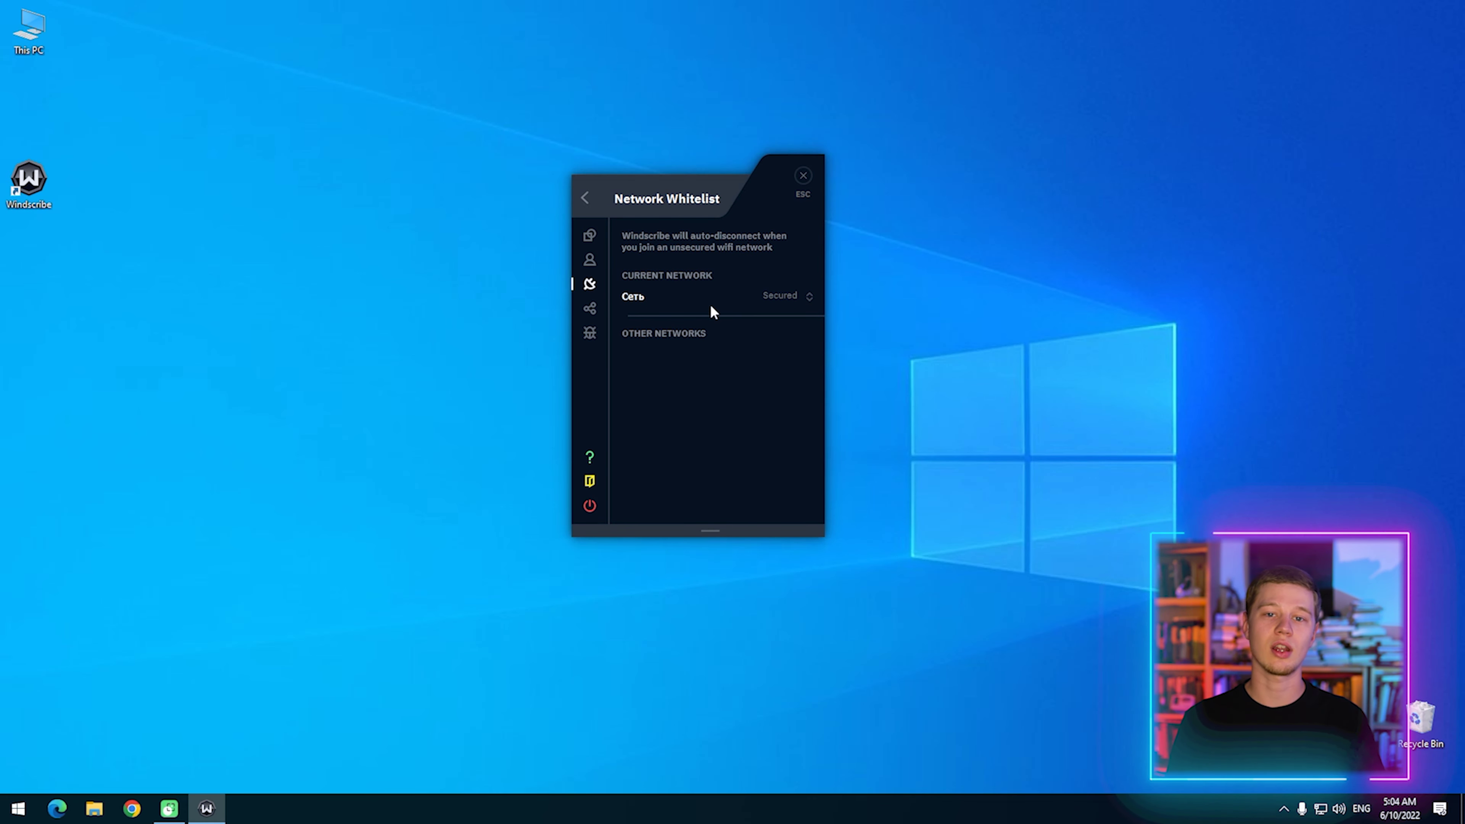
left_click(794, 306)
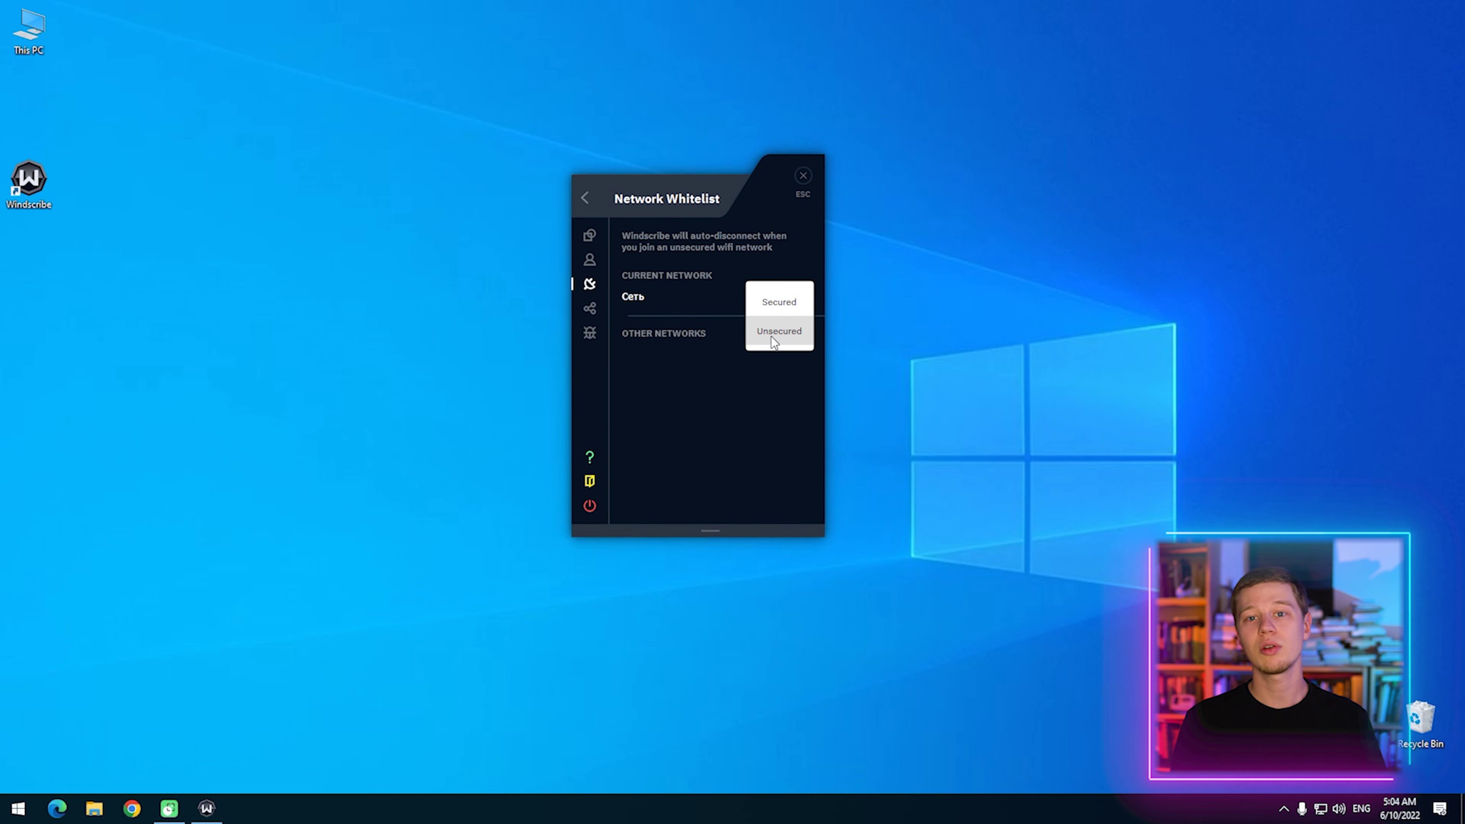
left_click(589, 200)
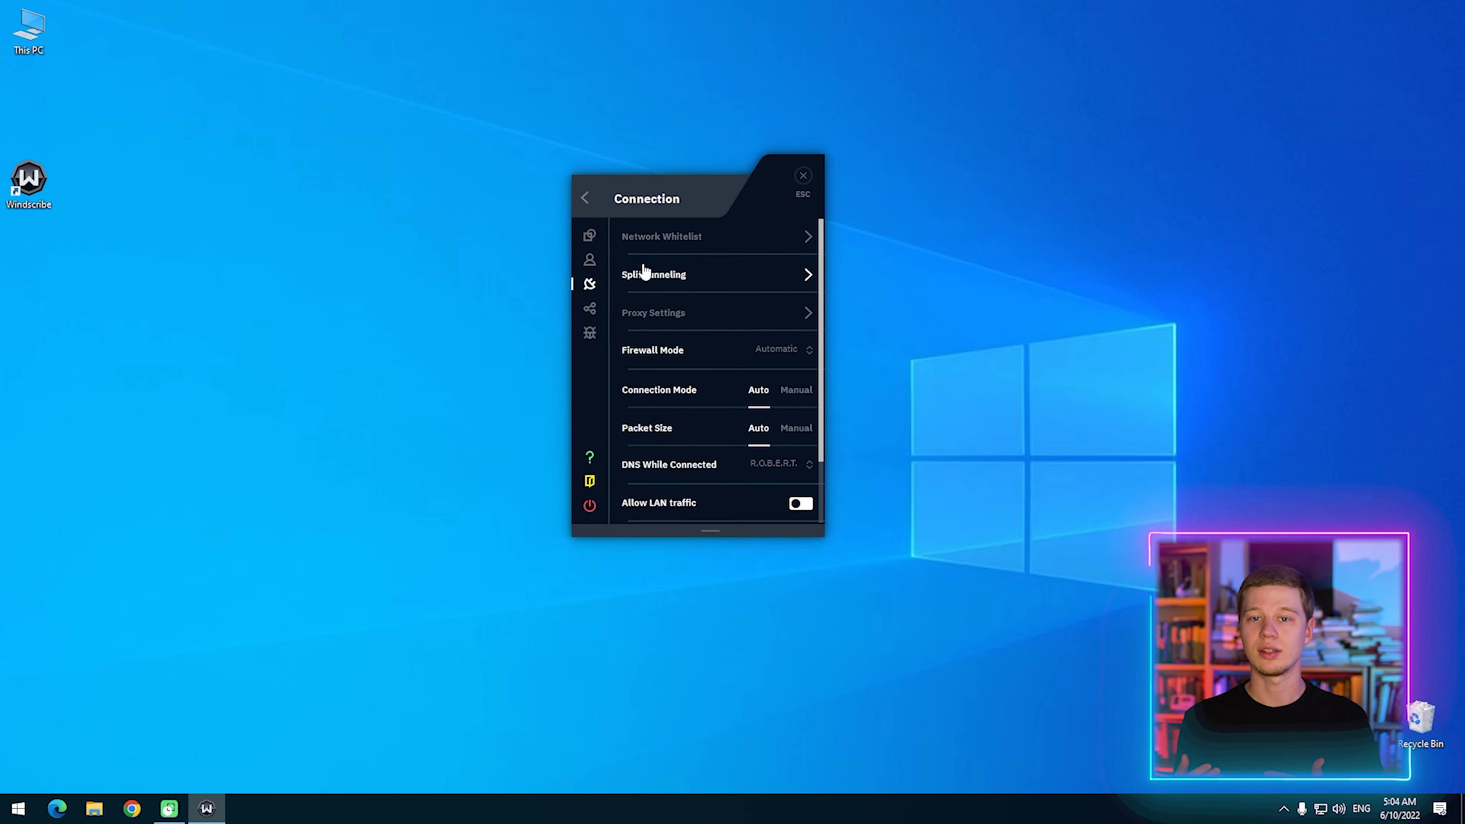
Switch Split Tunneling on and back off, returning to Connection settings
left_click(645, 272)
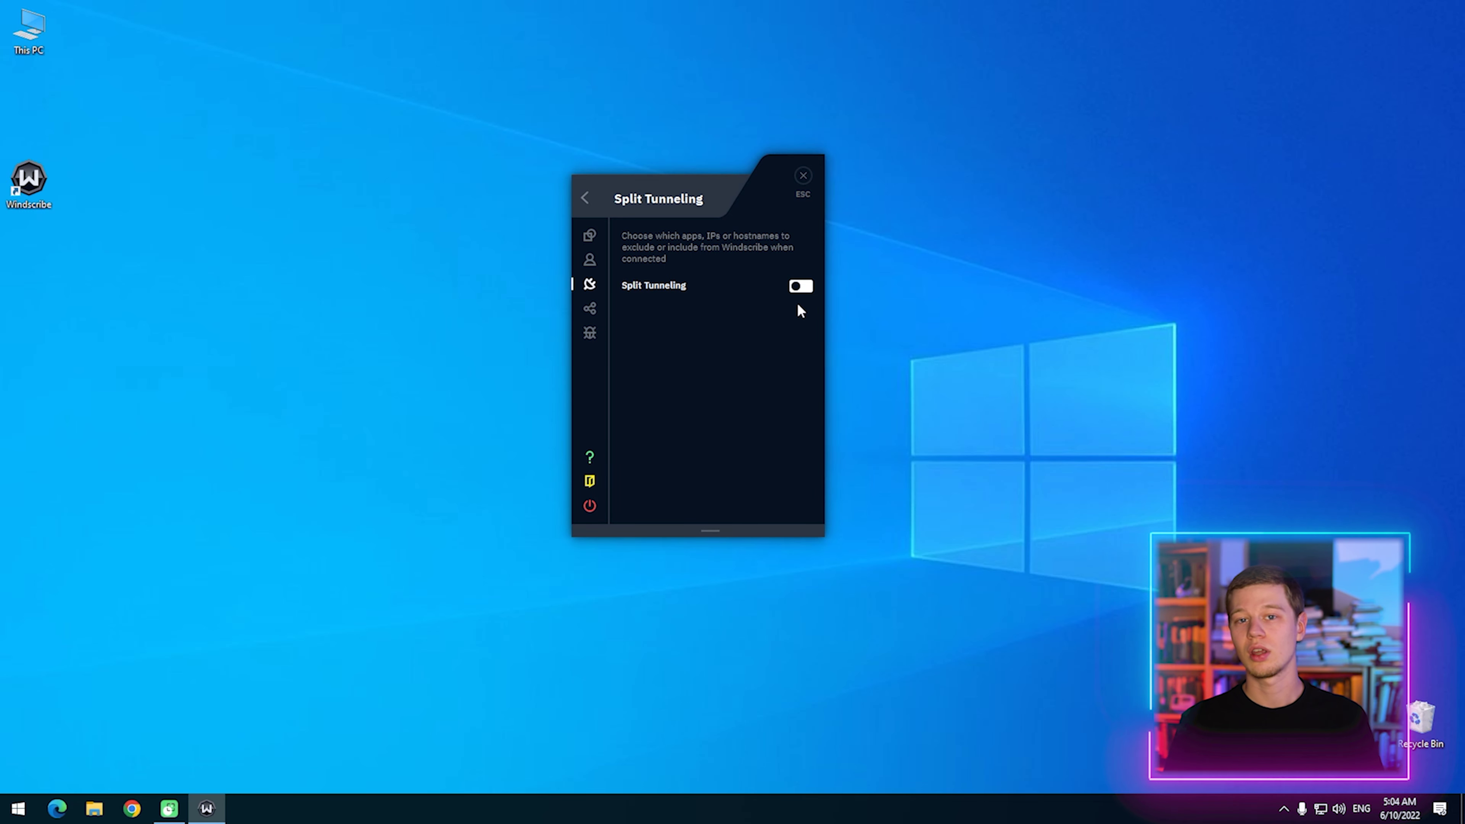
left_click(799, 288)
left_click(799, 288)
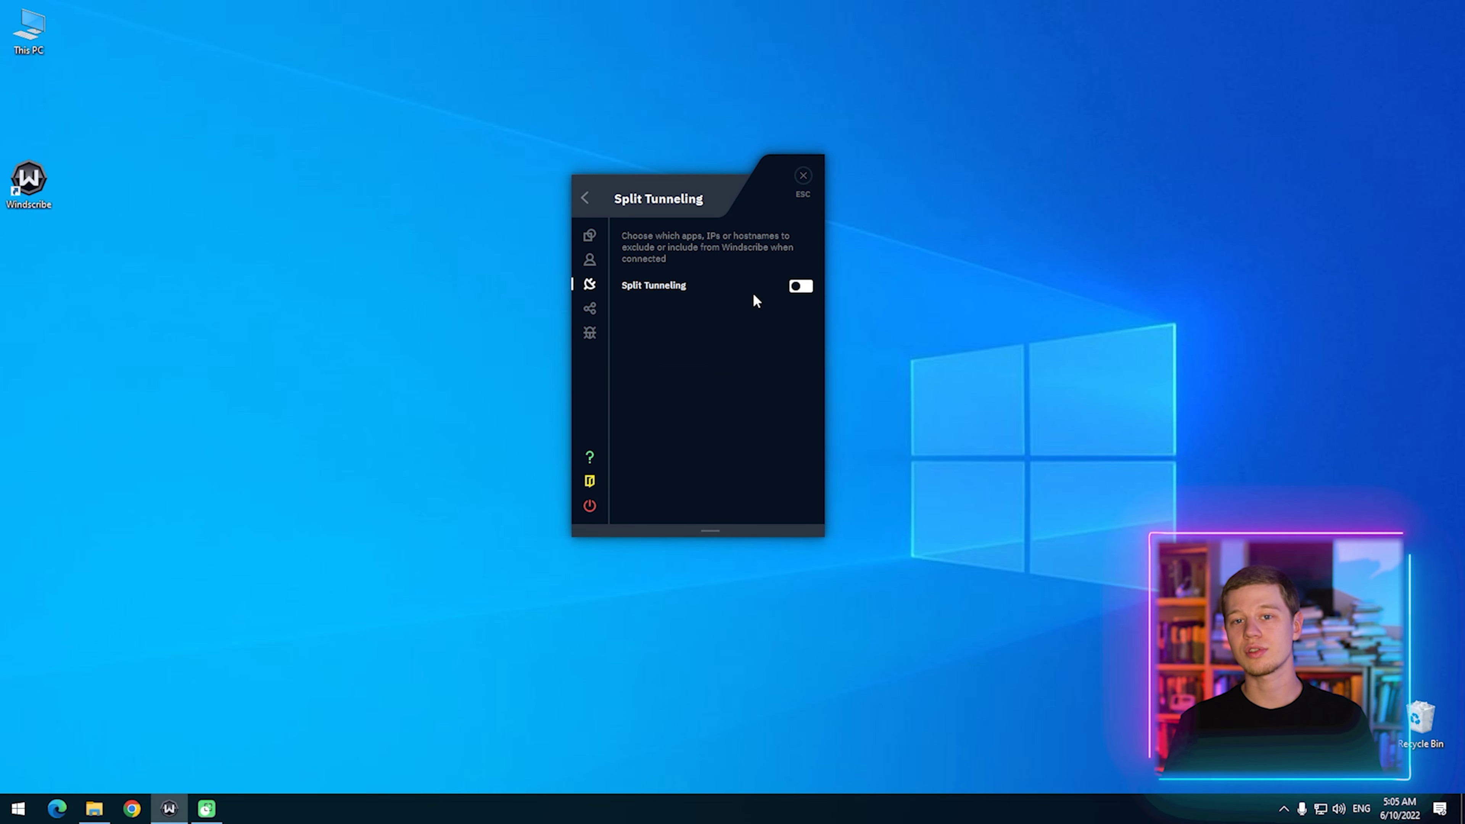
left_click(584, 198)
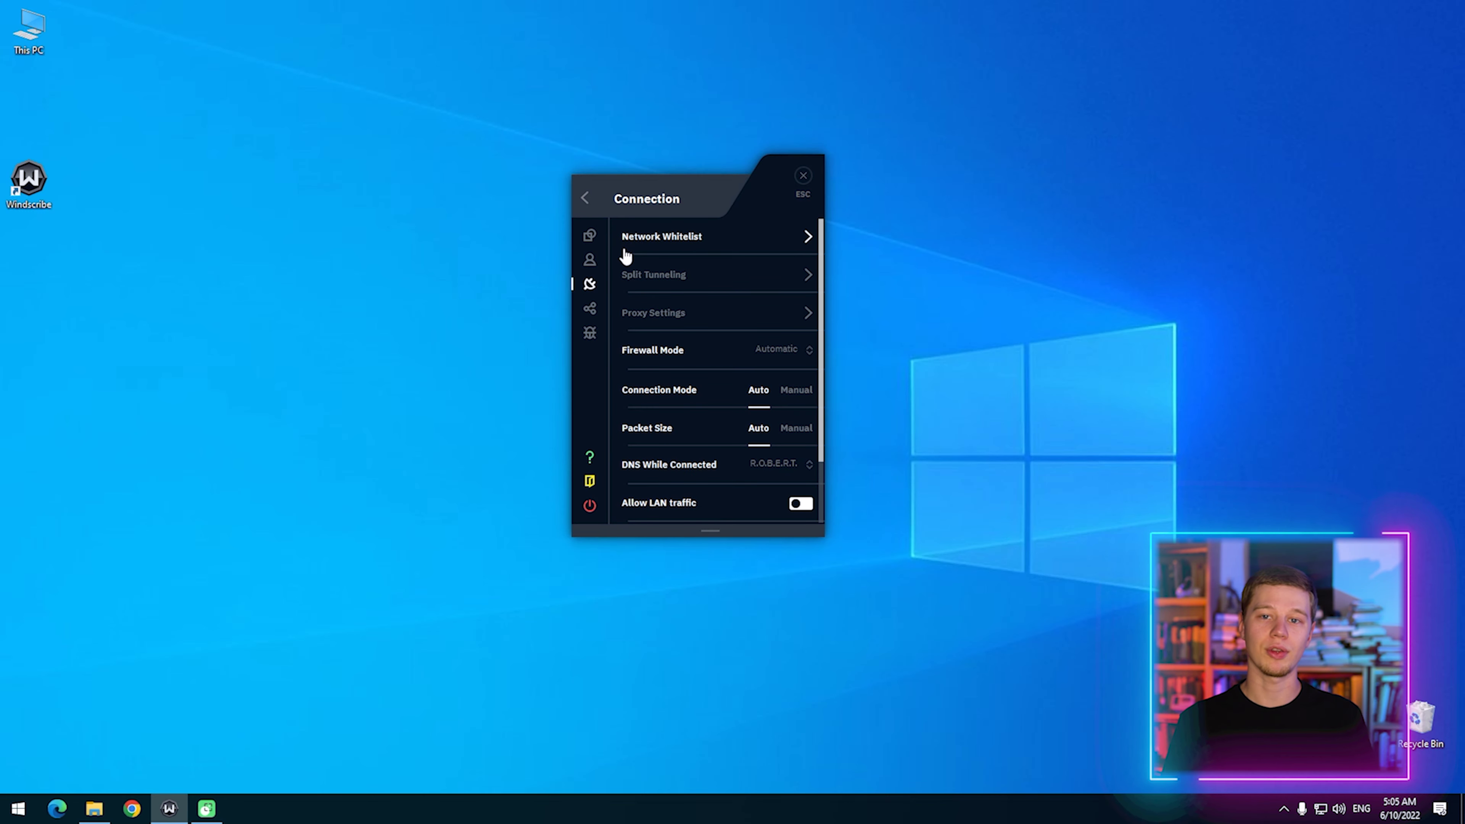
Review firewall modes (keep Automatic) and protocols (keep IKEv2), with Connection Mode back on Auto
scroll(752, 330, "down", 1)
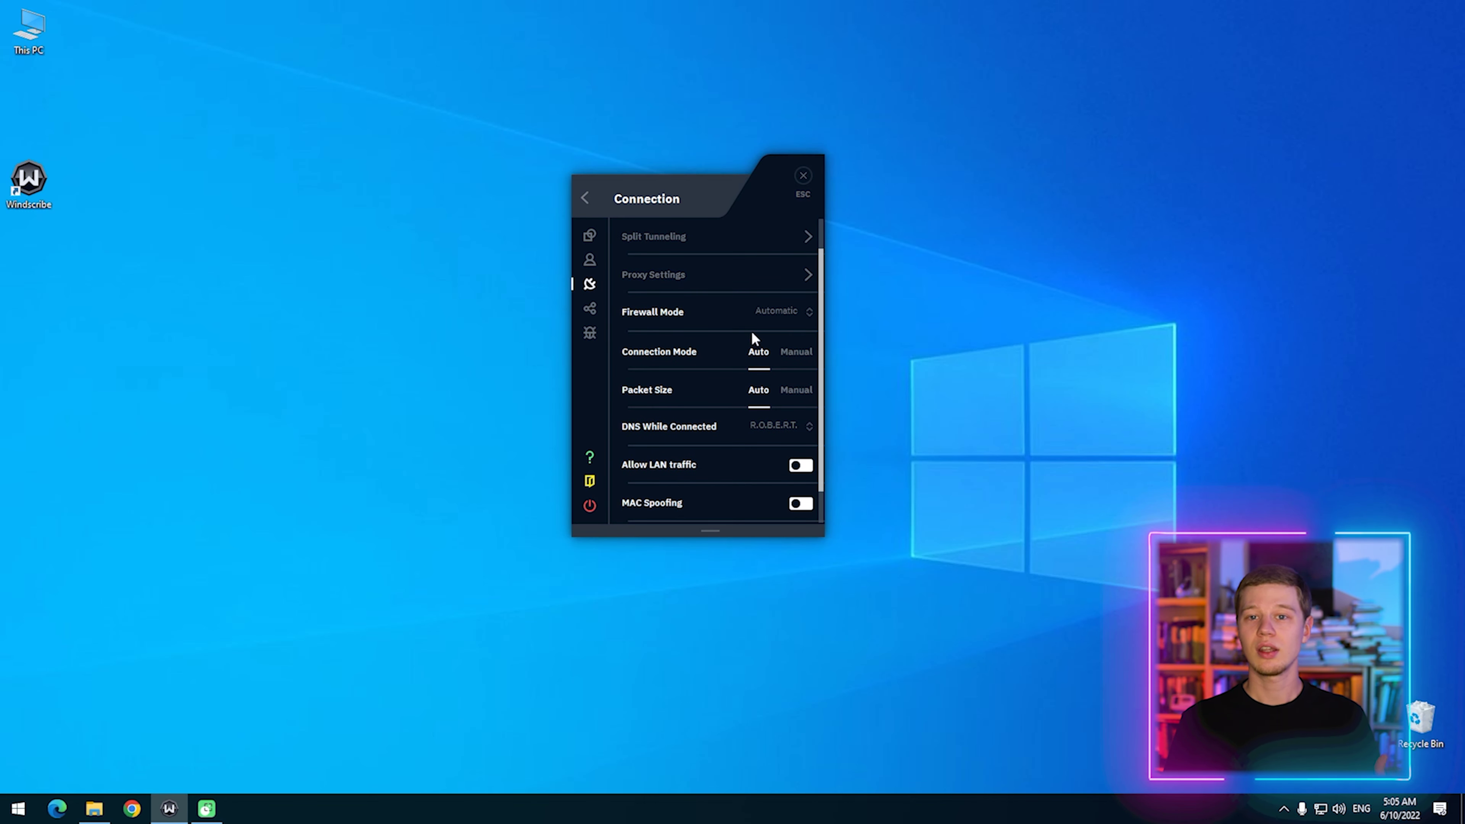
left_click(789, 312)
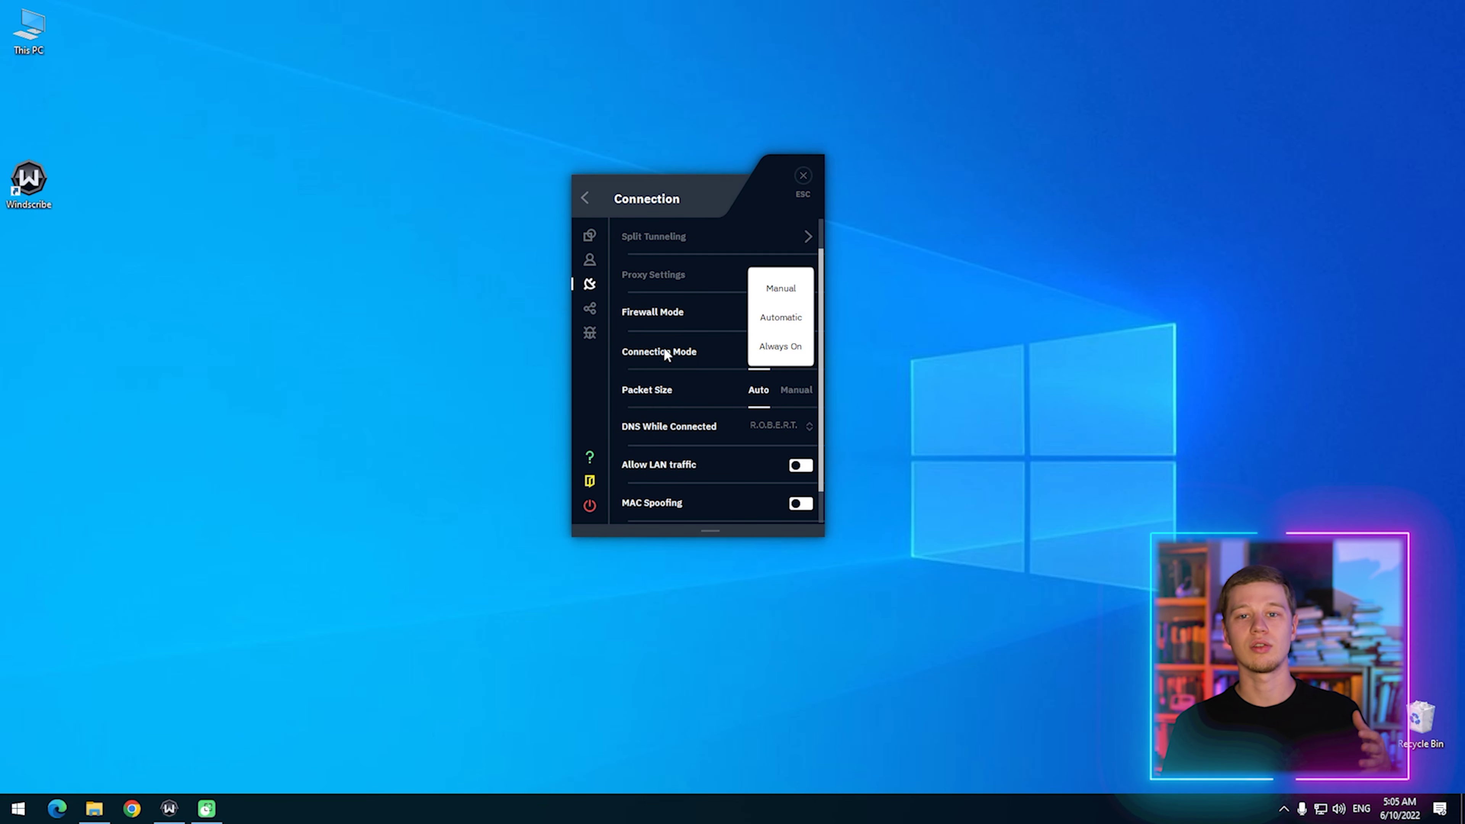
left_click(713, 360)
left_click(791, 354)
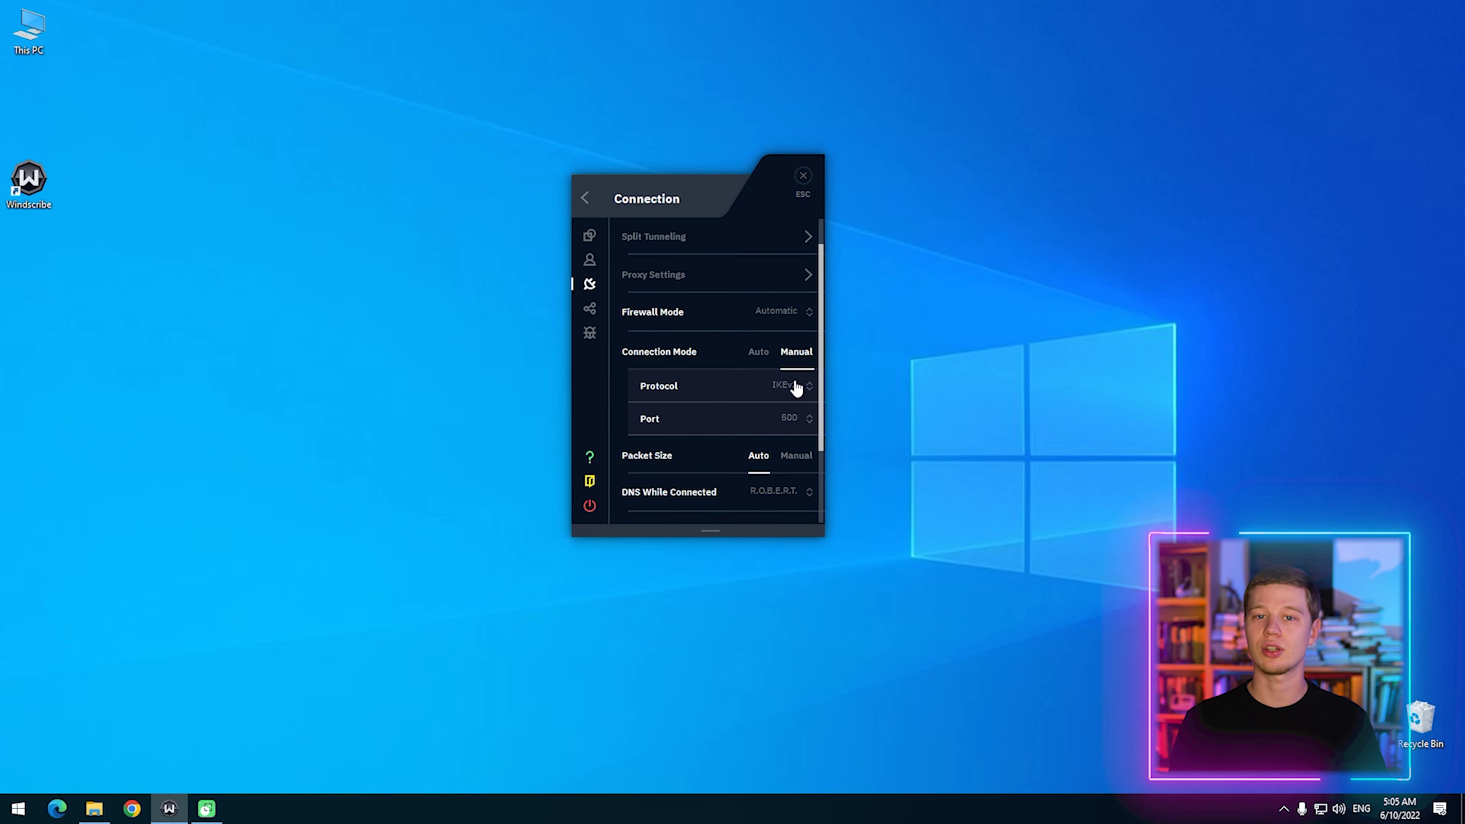
left_click(794, 386)
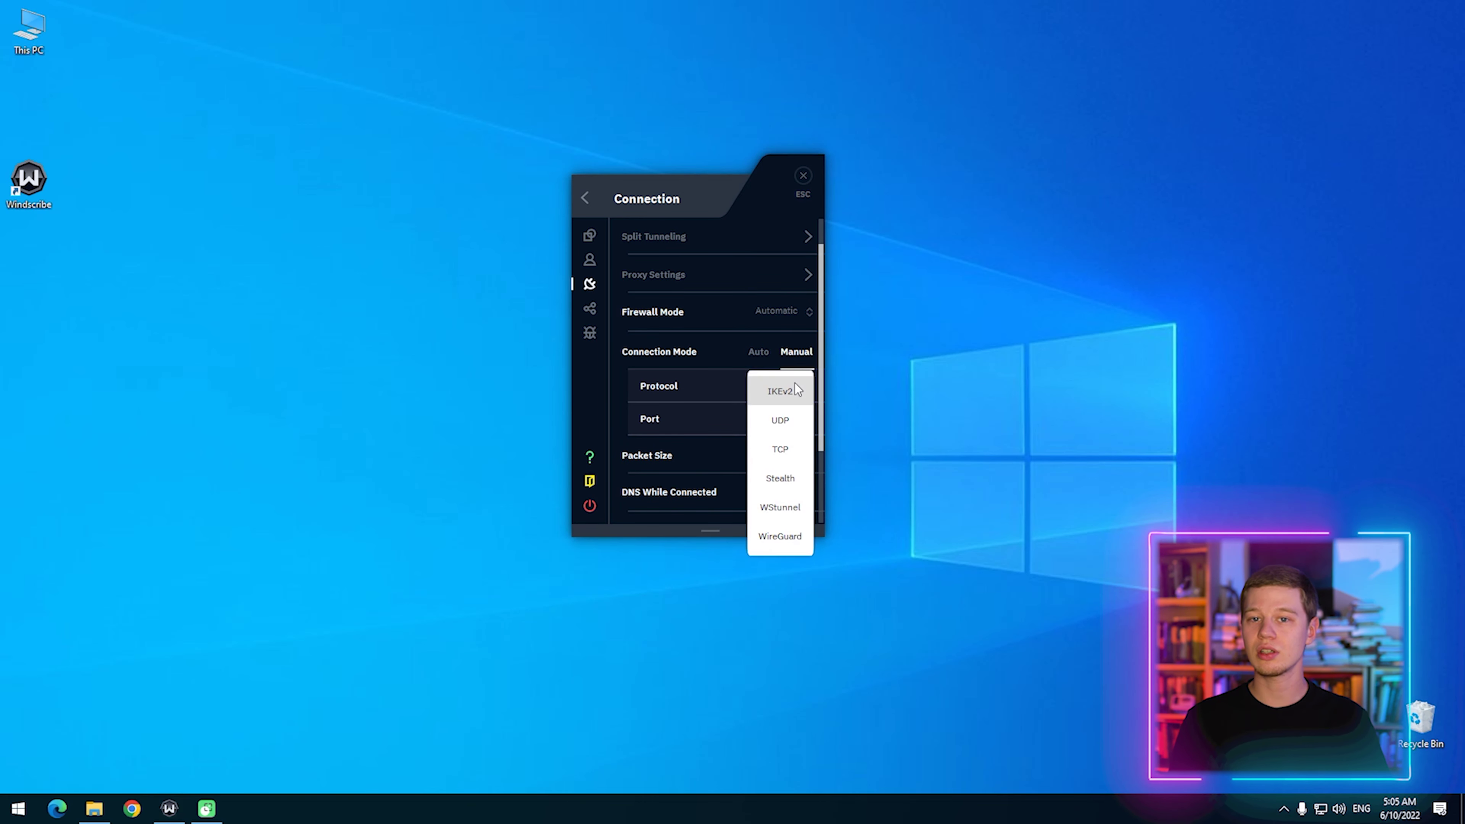
left_click(652, 354)
left_click(759, 353)
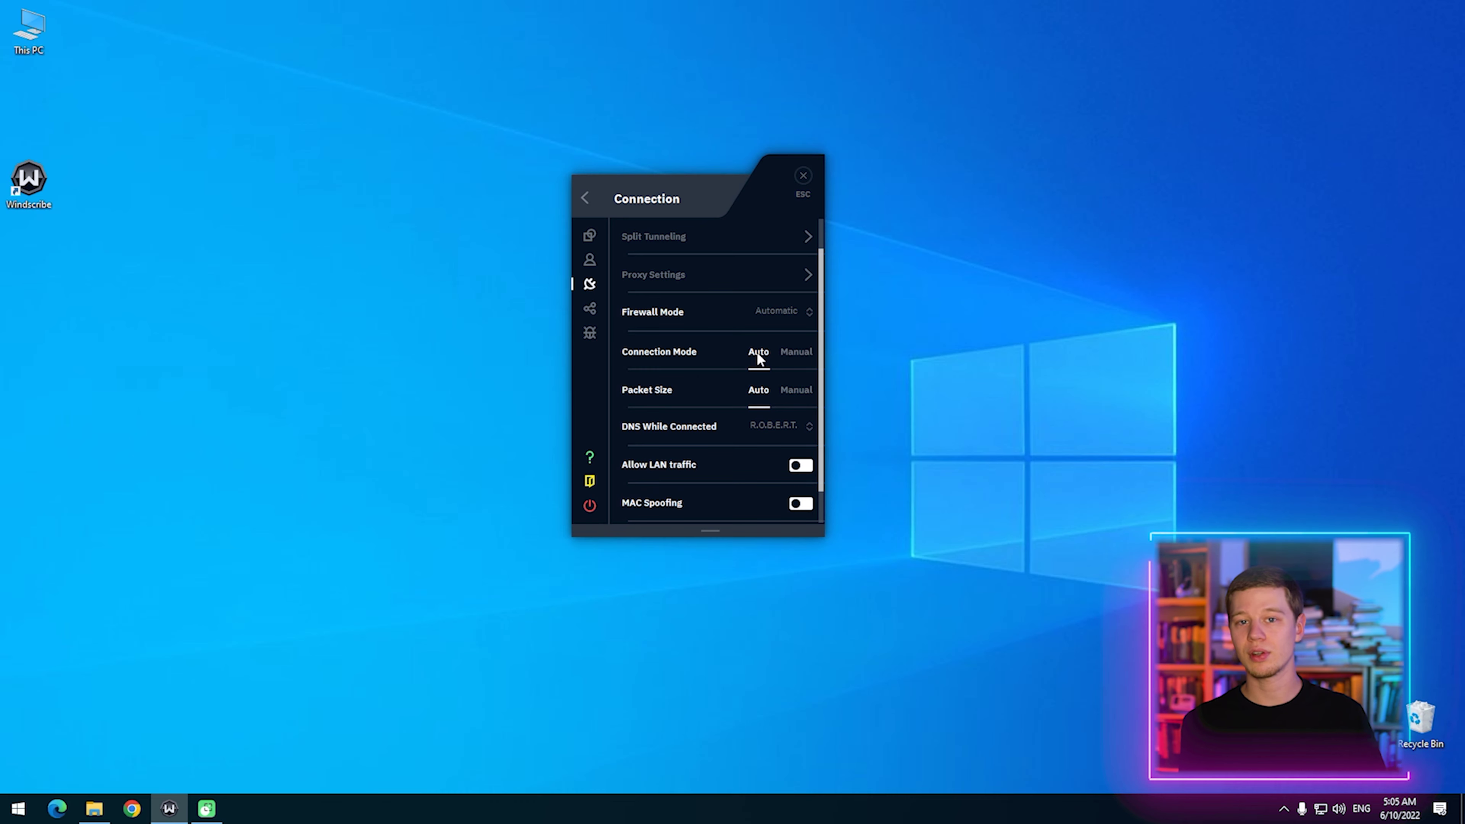
scroll(759, 358, "down", 1)
On the Share page, switch Proxy Gateway on to show its HTTP proxy address, then off
left_click(589, 308)
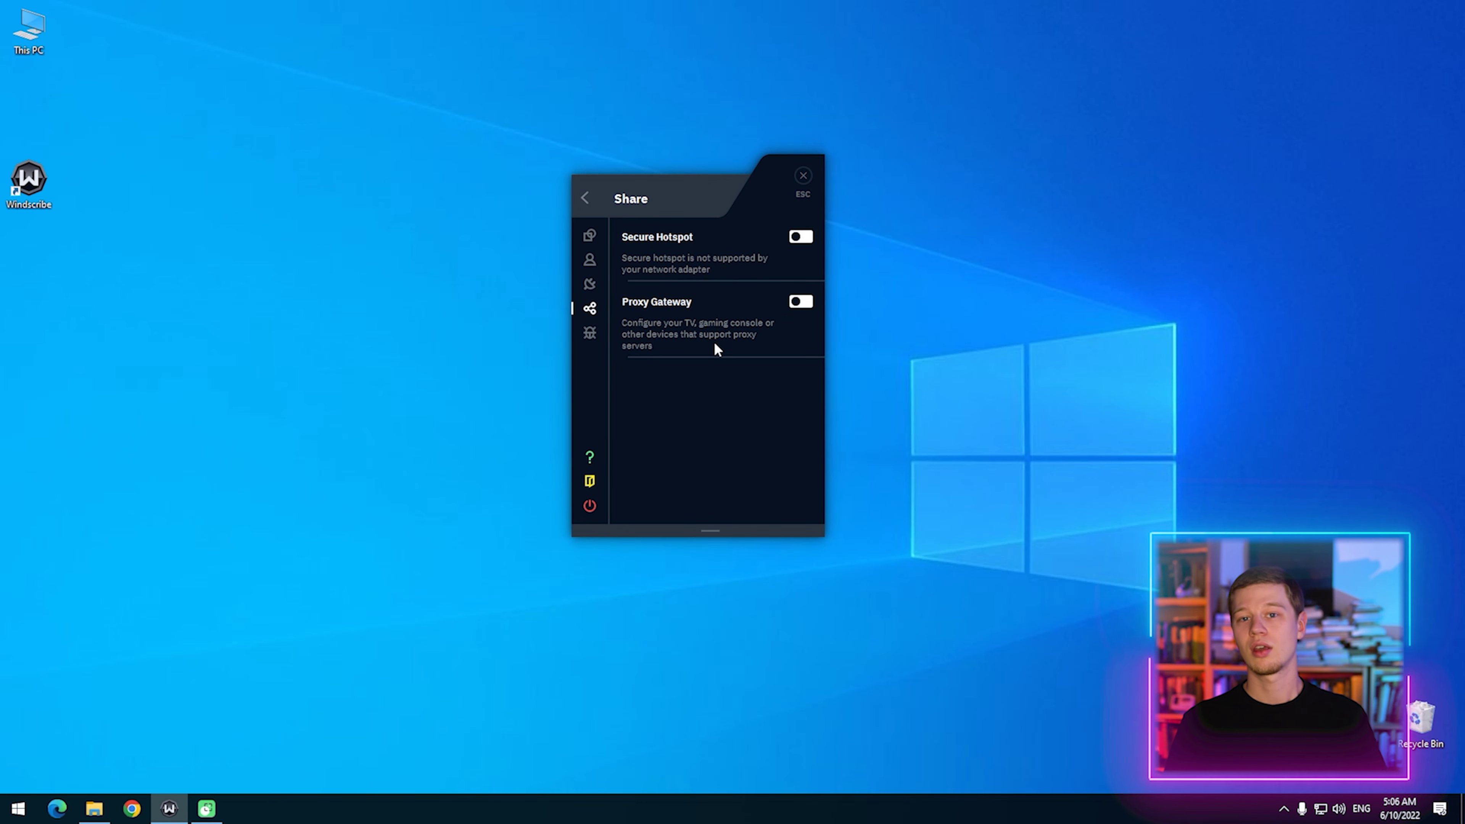
left_click(804, 303)
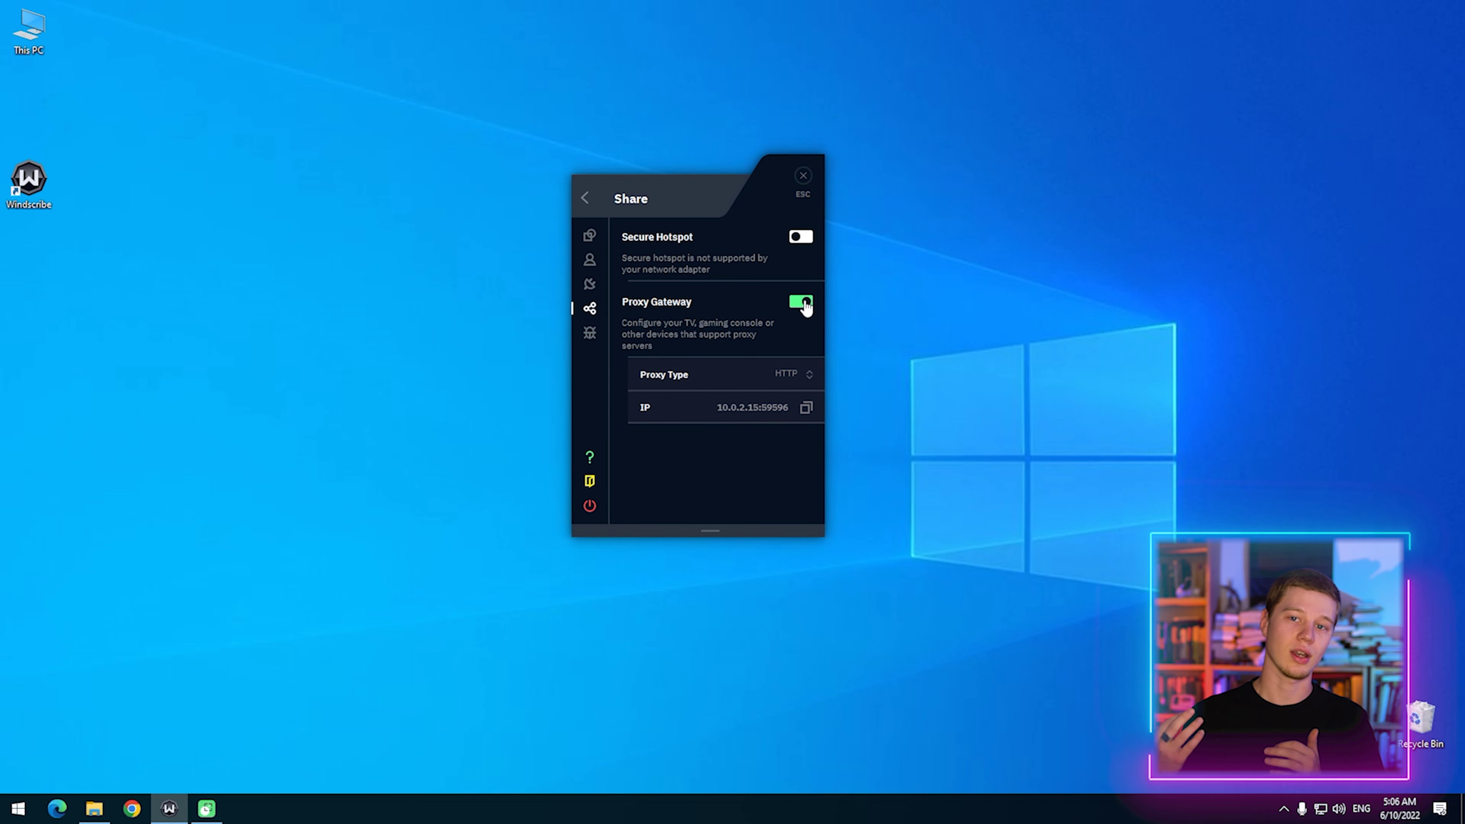
left_click(804, 303)
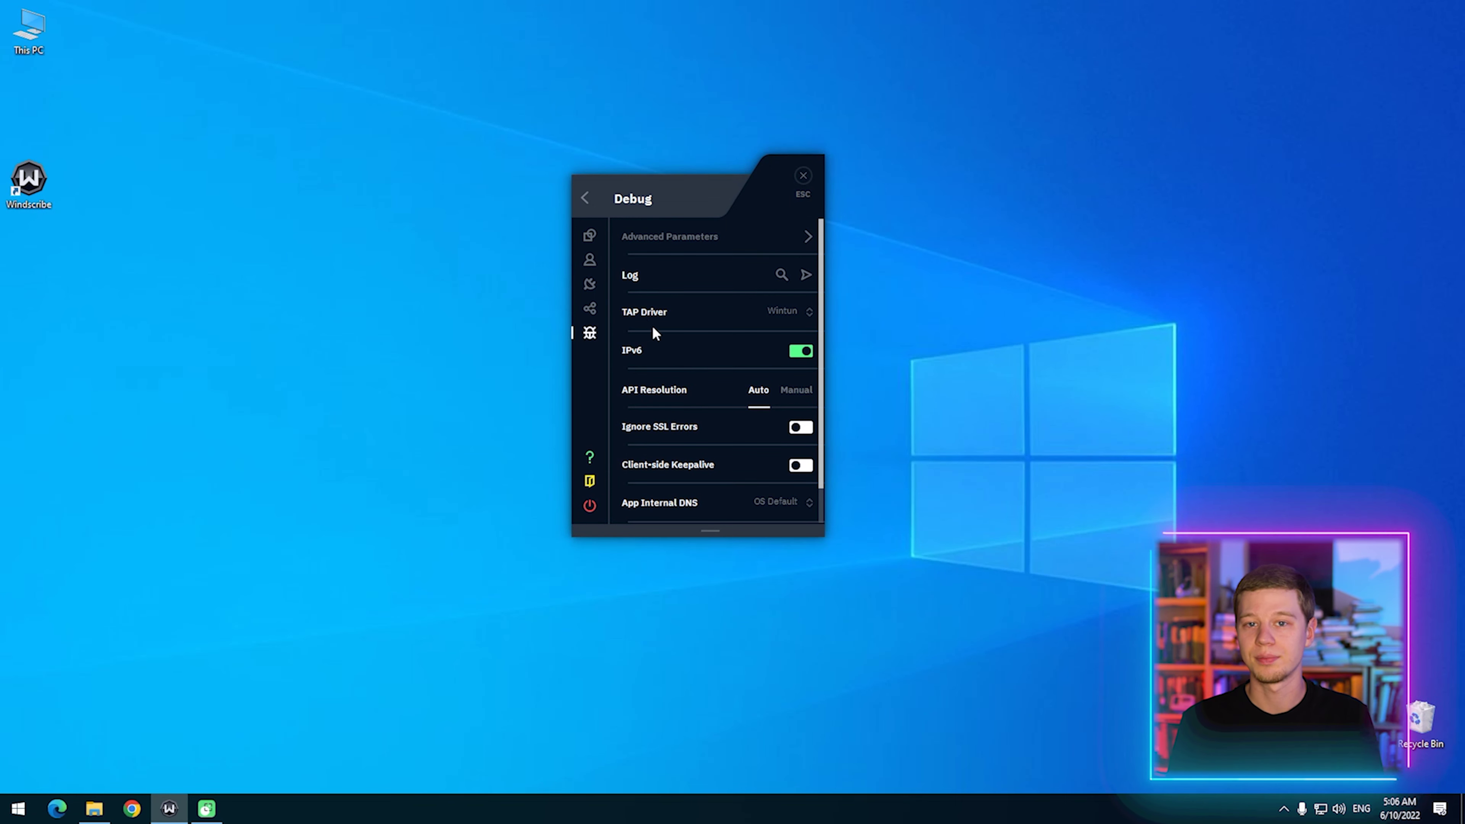
Open and cancel Advanced Parameters, then check TAP Driver options, keeping Wintun
left_click(782, 238)
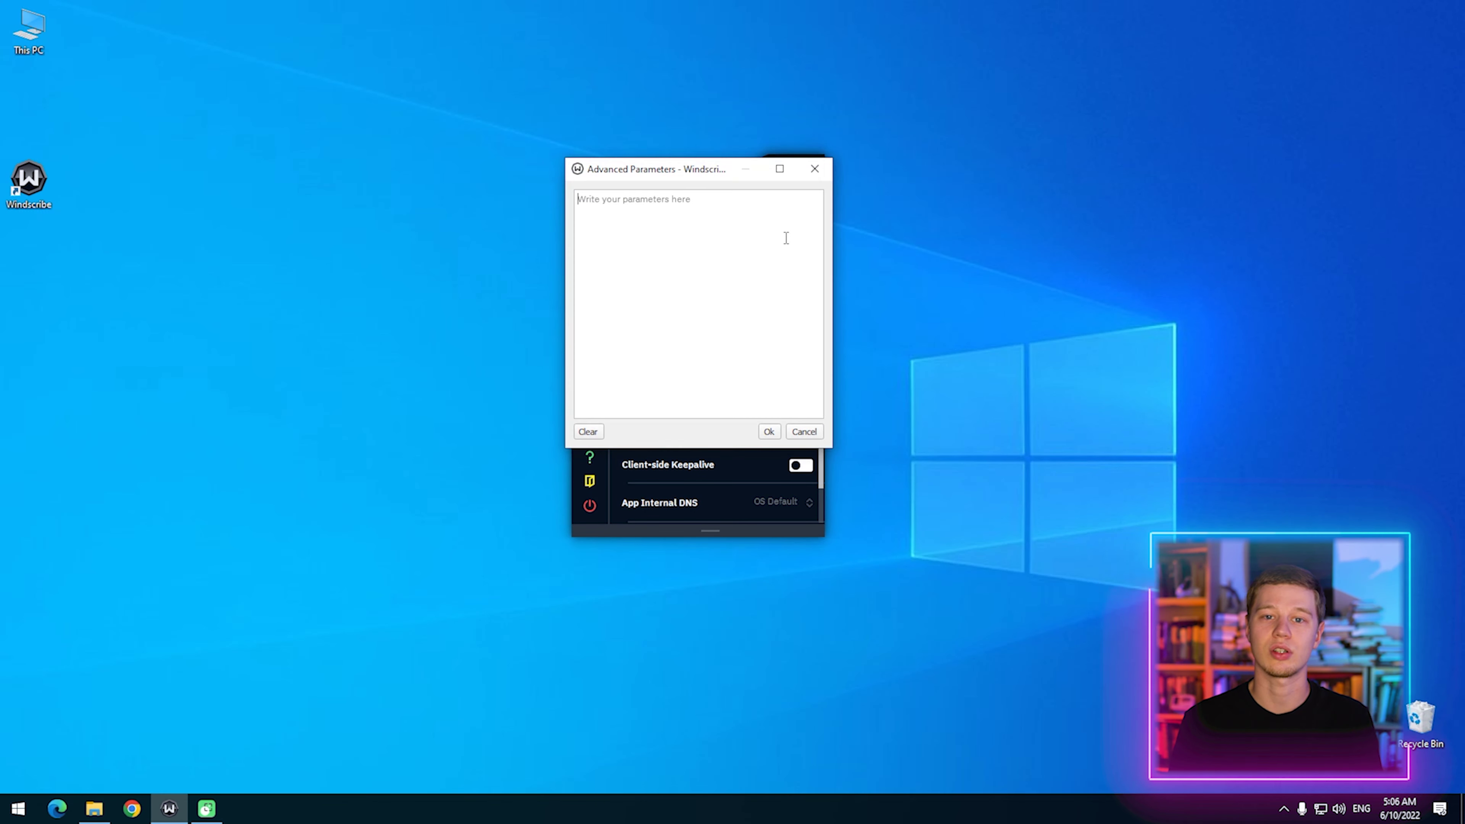
left_click(800, 431)
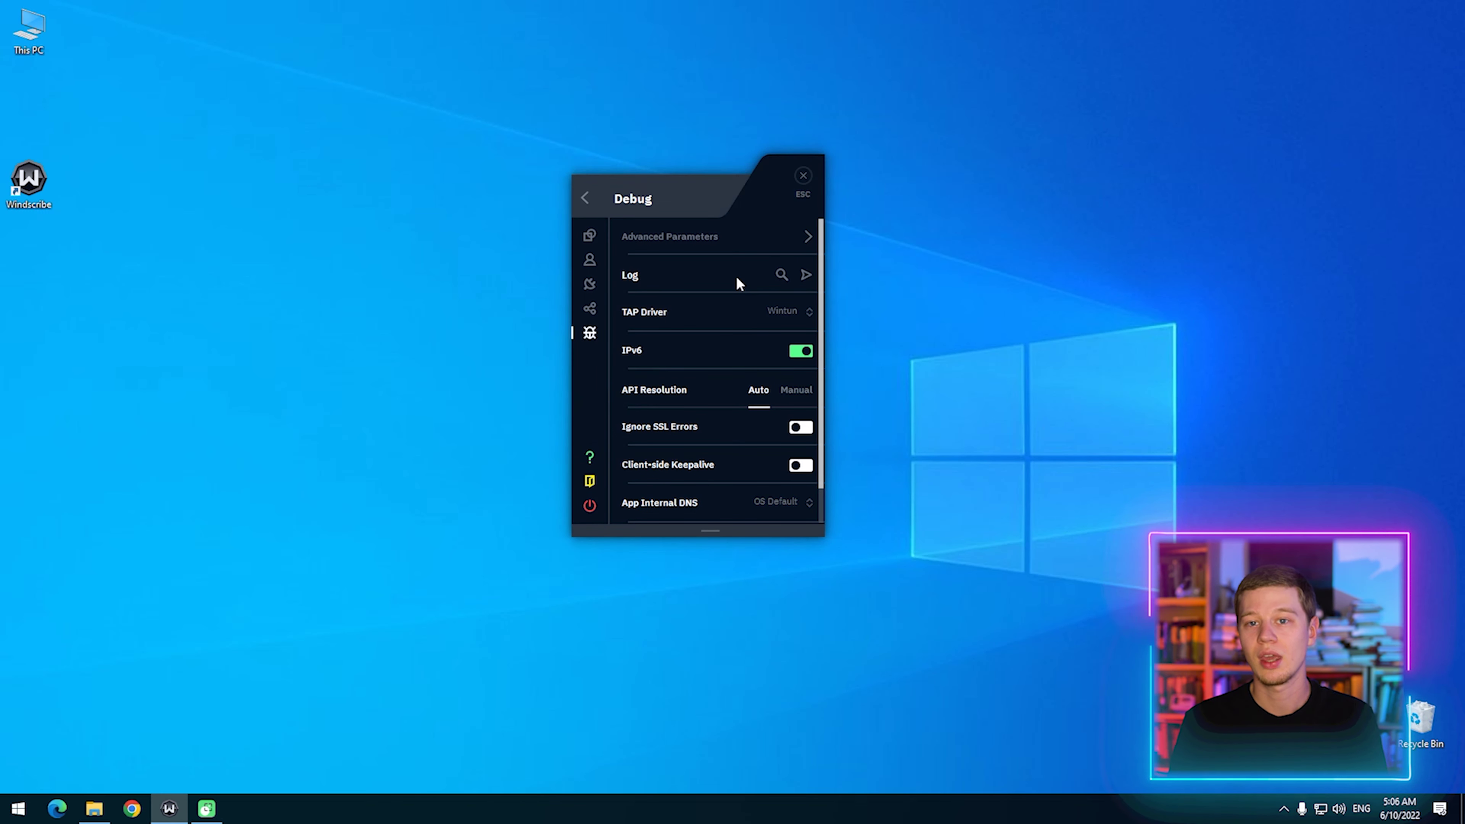
left_click(790, 311)
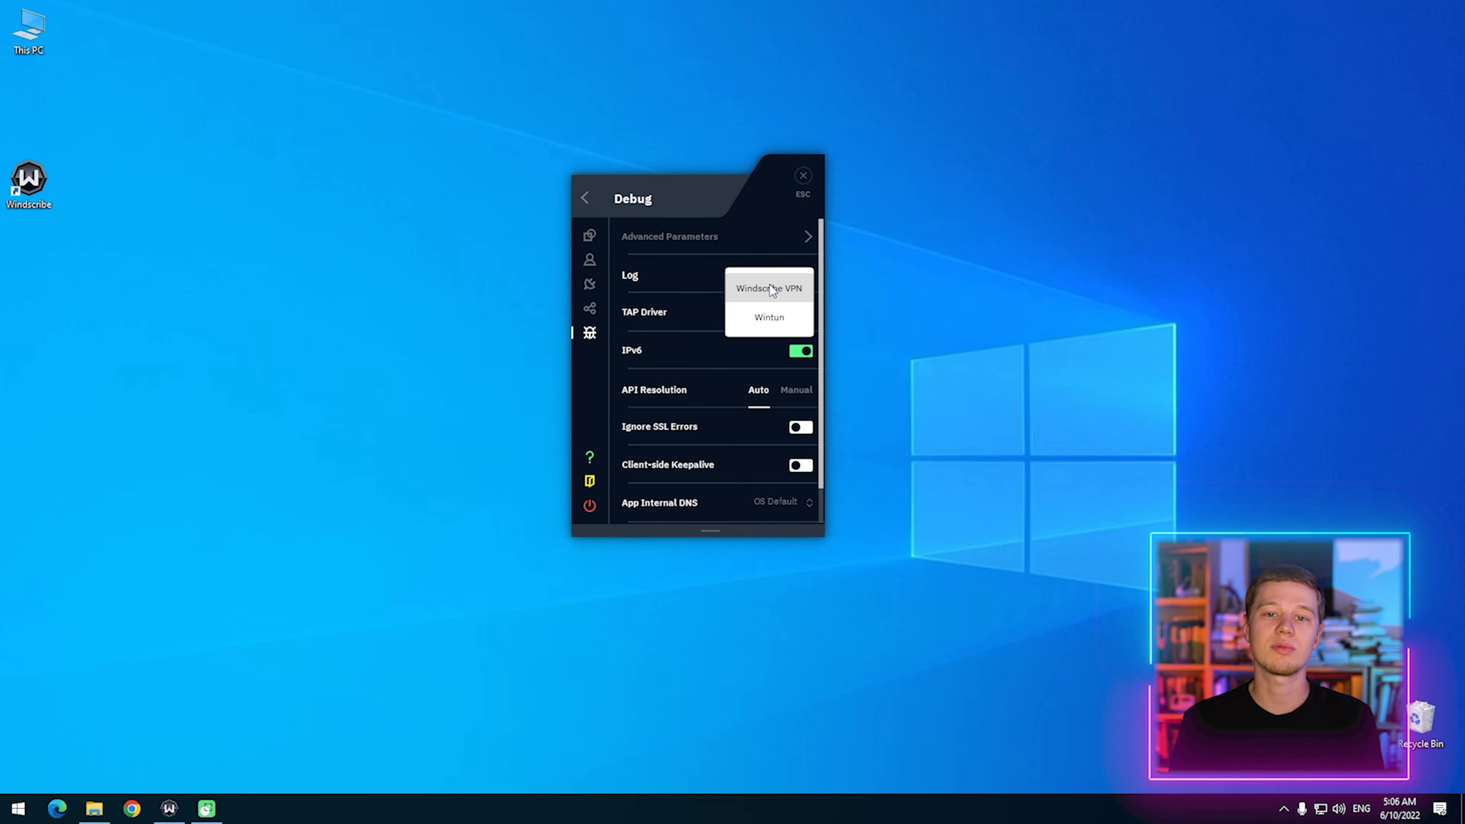
left_click(631, 303)
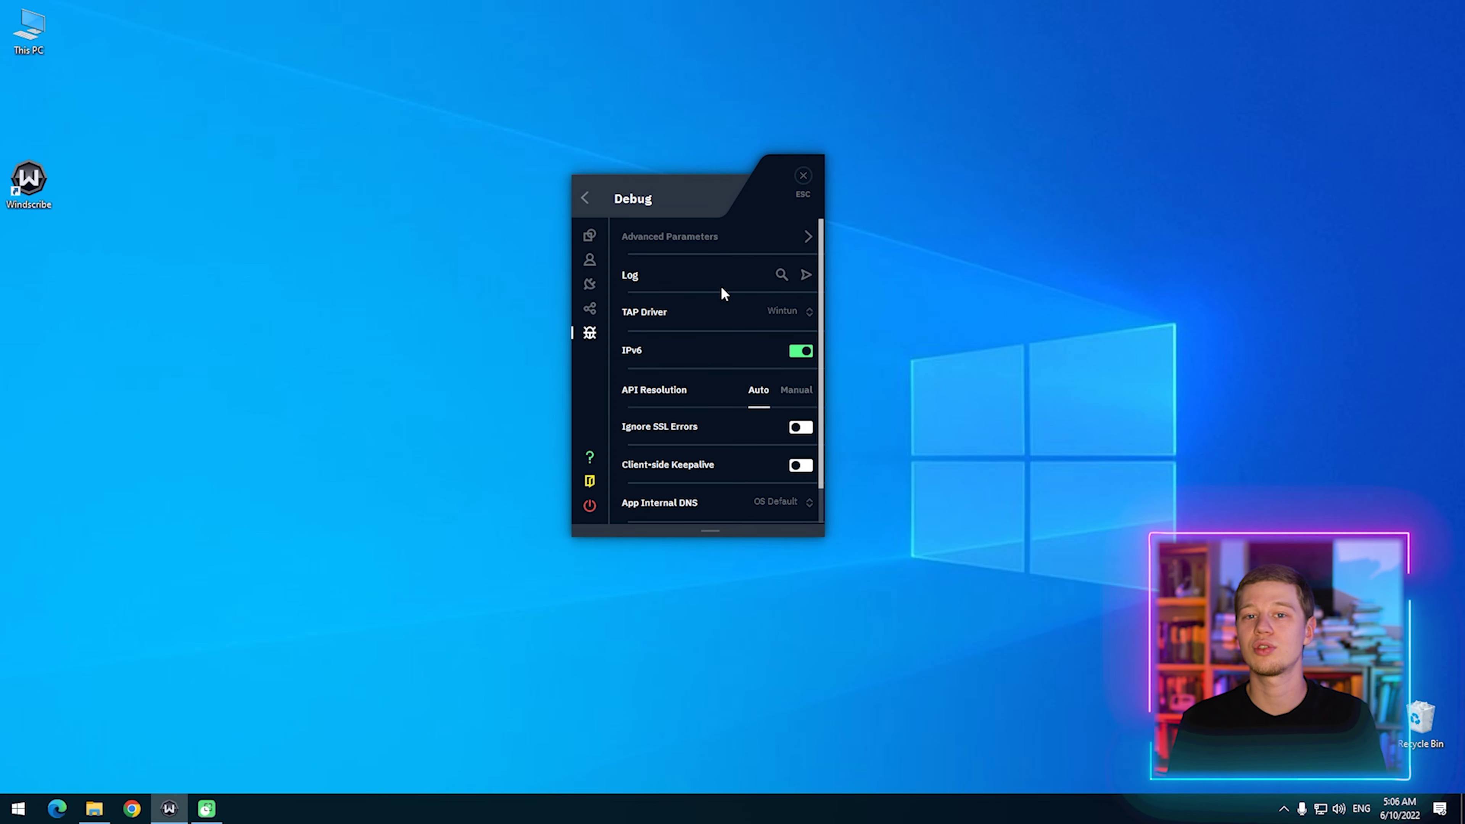
Toggle API Resolution to Manual and back to Auto, keep internal DNS on OS Default, and exit settings
scroll(725, 294, "down", 1)
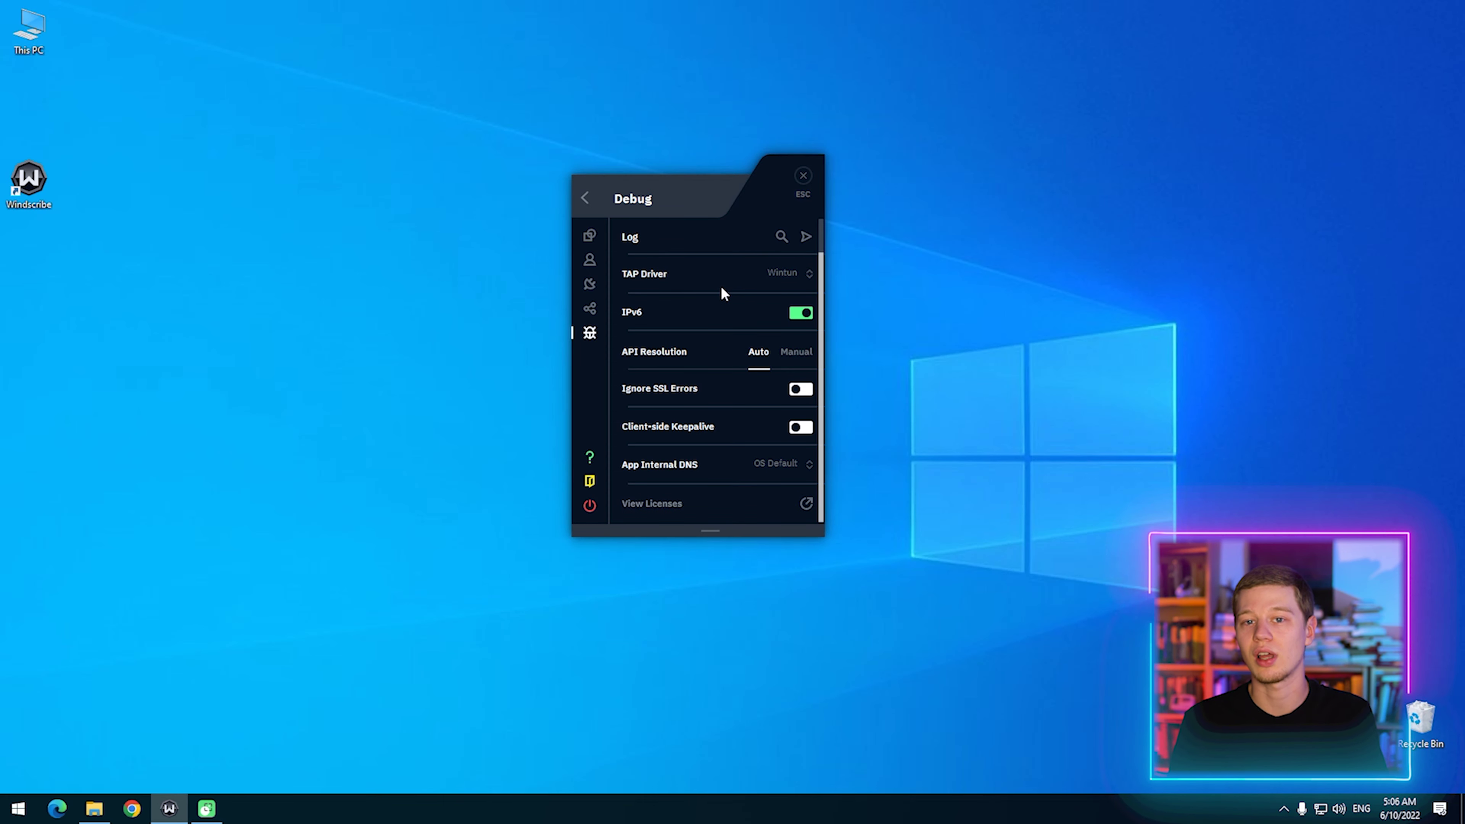
left_click(797, 352)
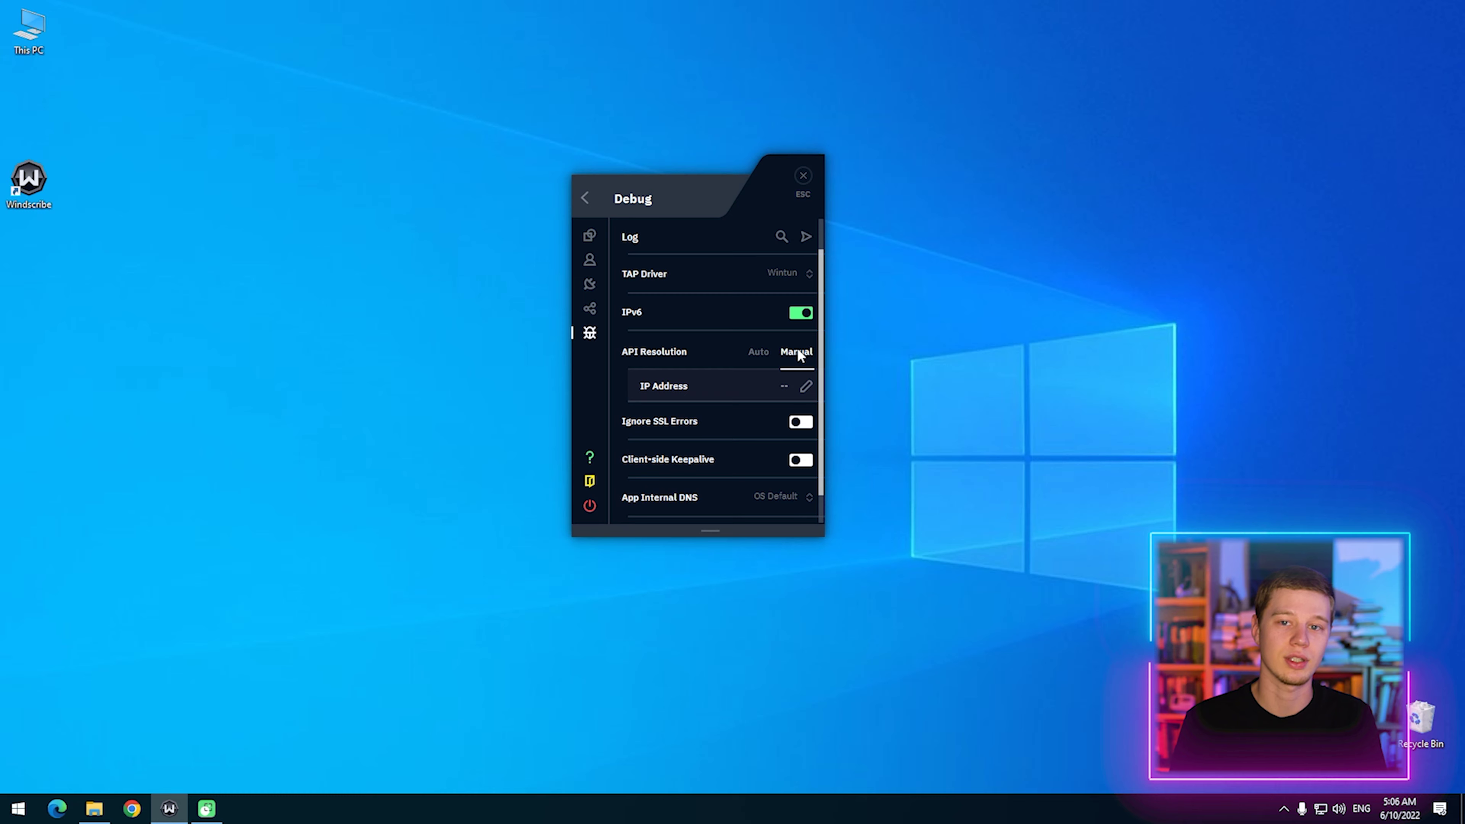
left_click(758, 353)
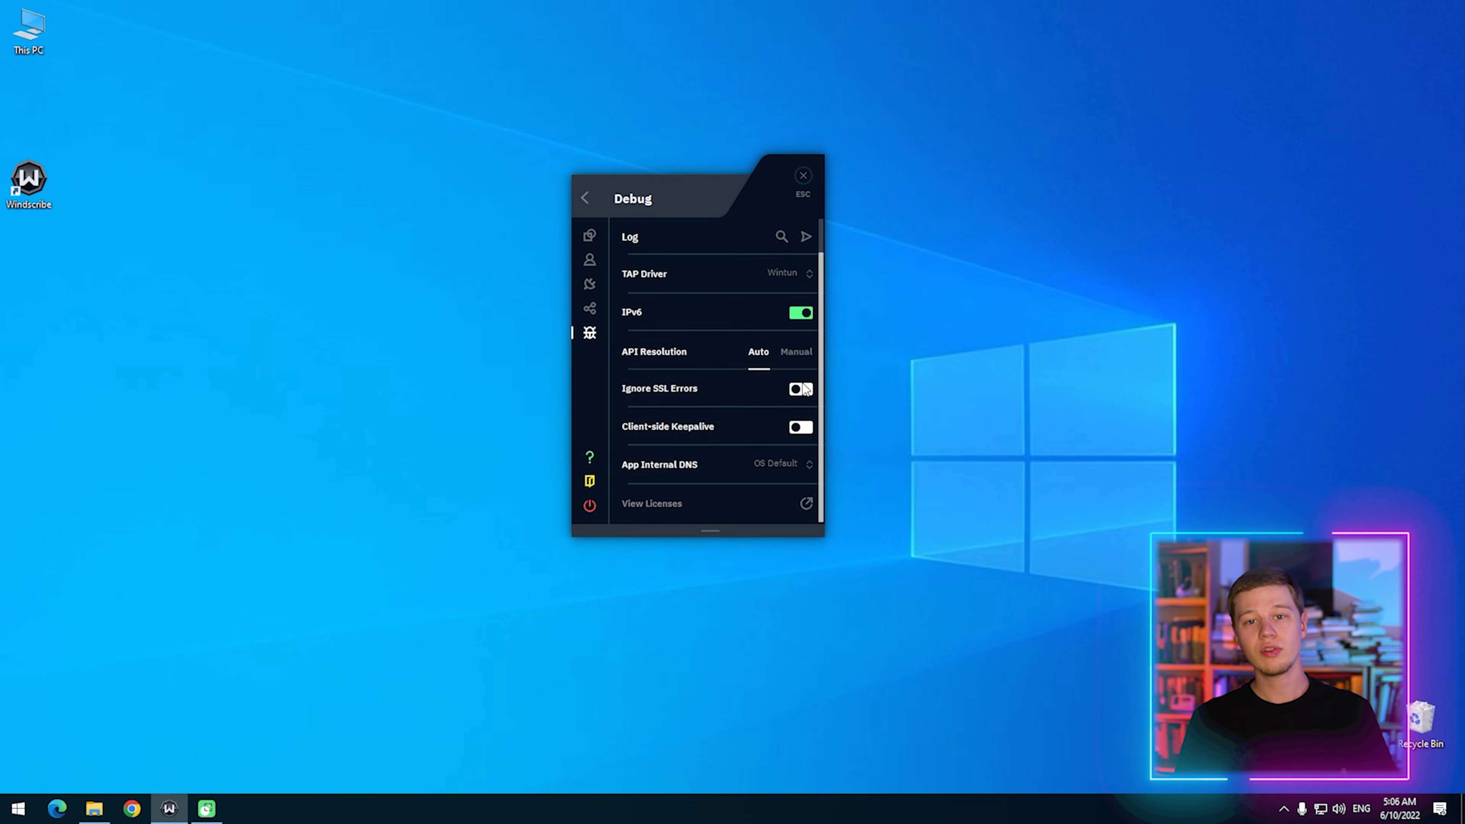
left_click(793, 465)
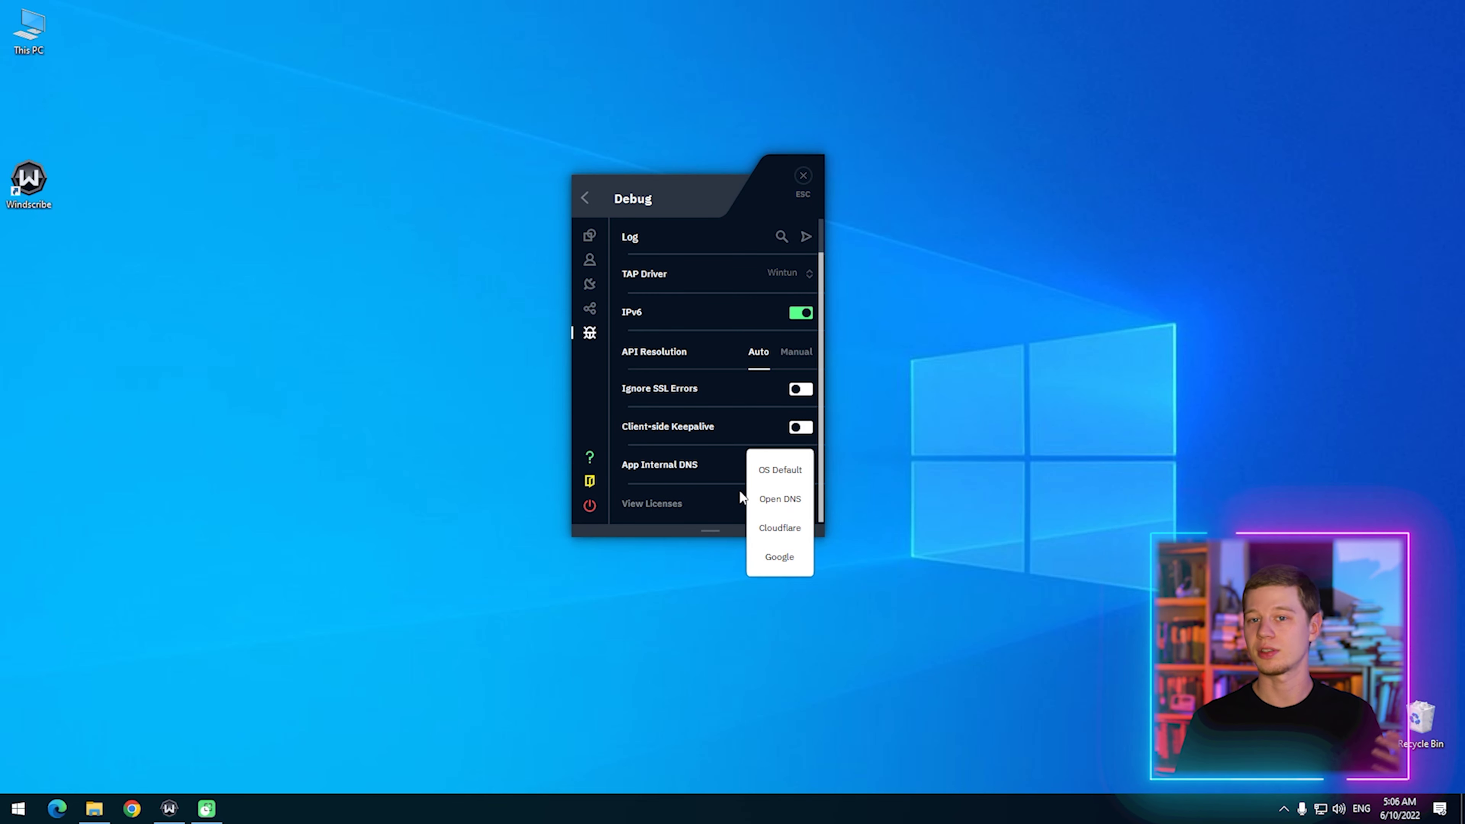
left_click(702, 445)
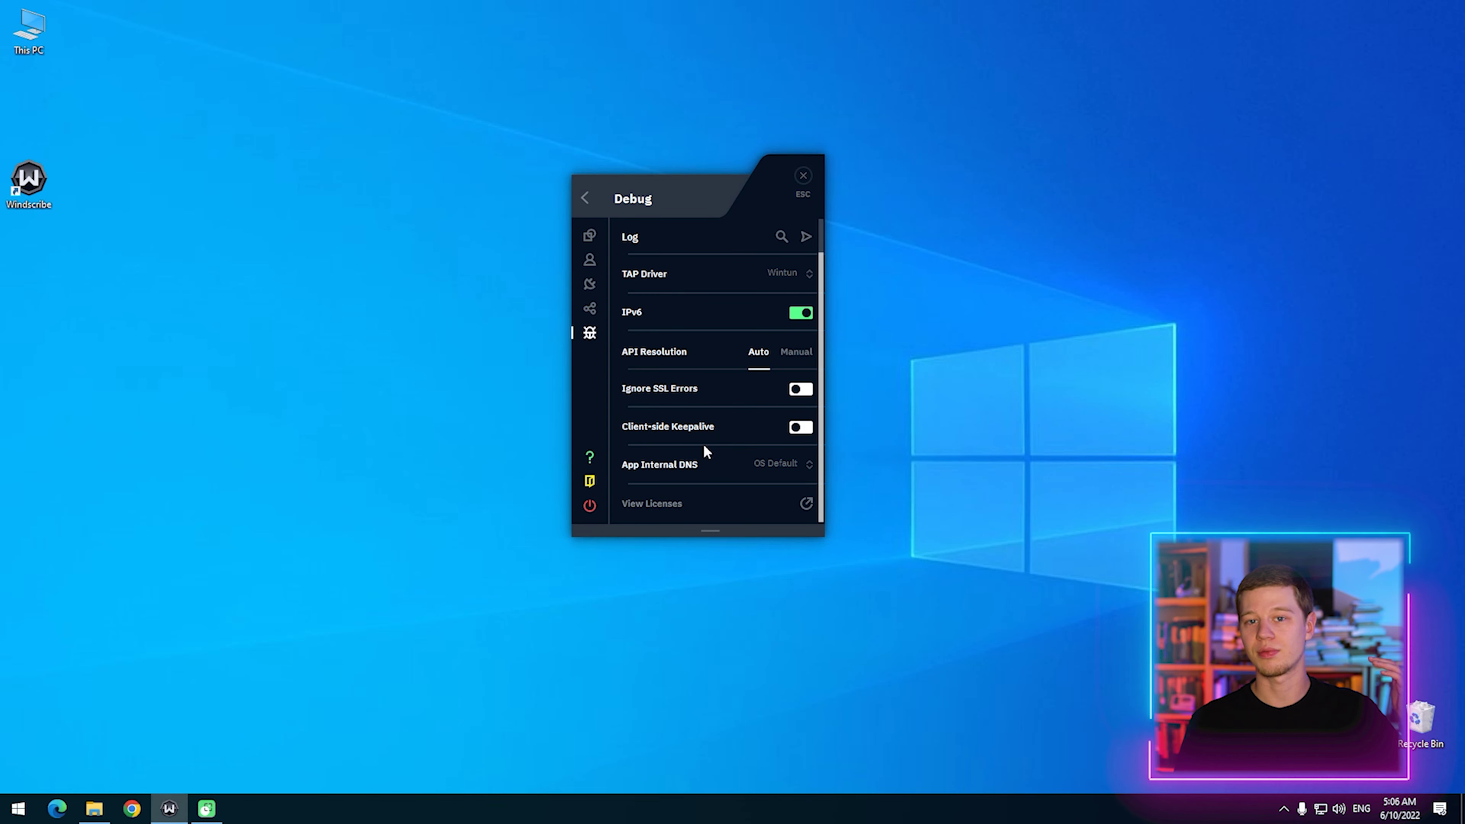
left_click(584, 199)
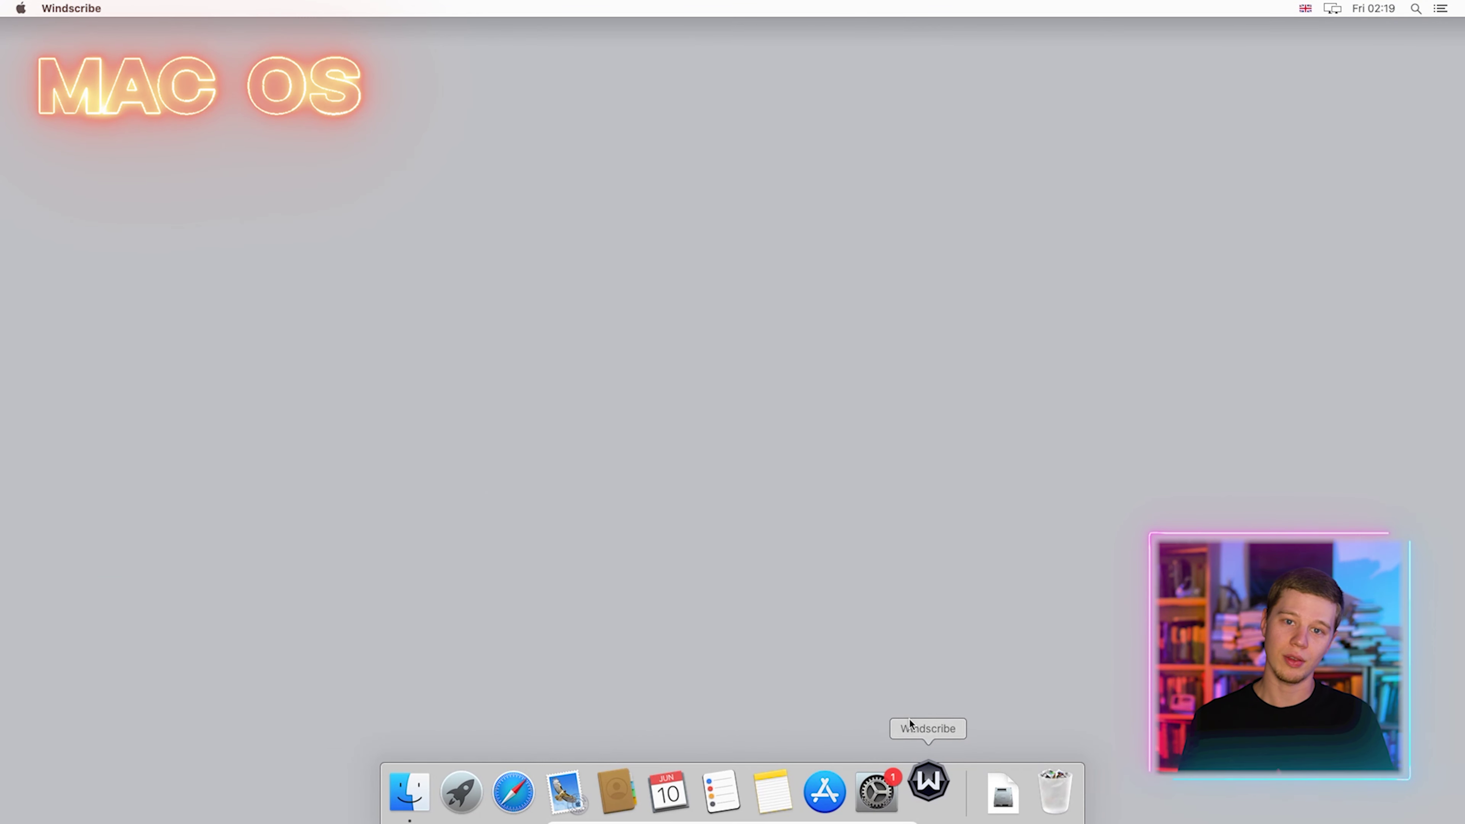
Launch Windscribe on the Mac, view Share and Debug settings, and return to Best Location, Paris
left_click(934, 776)
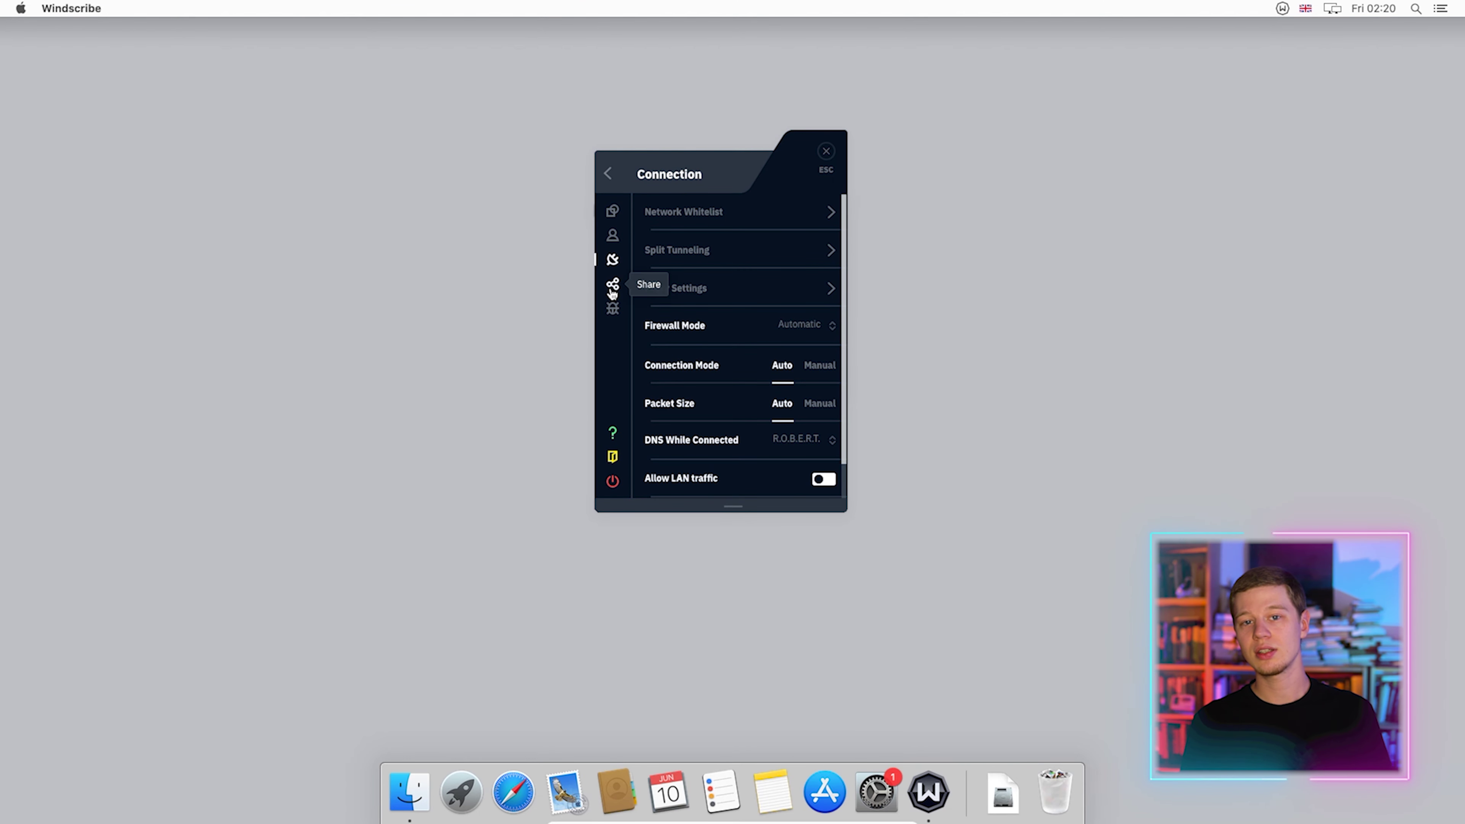
left_click(613, 285)
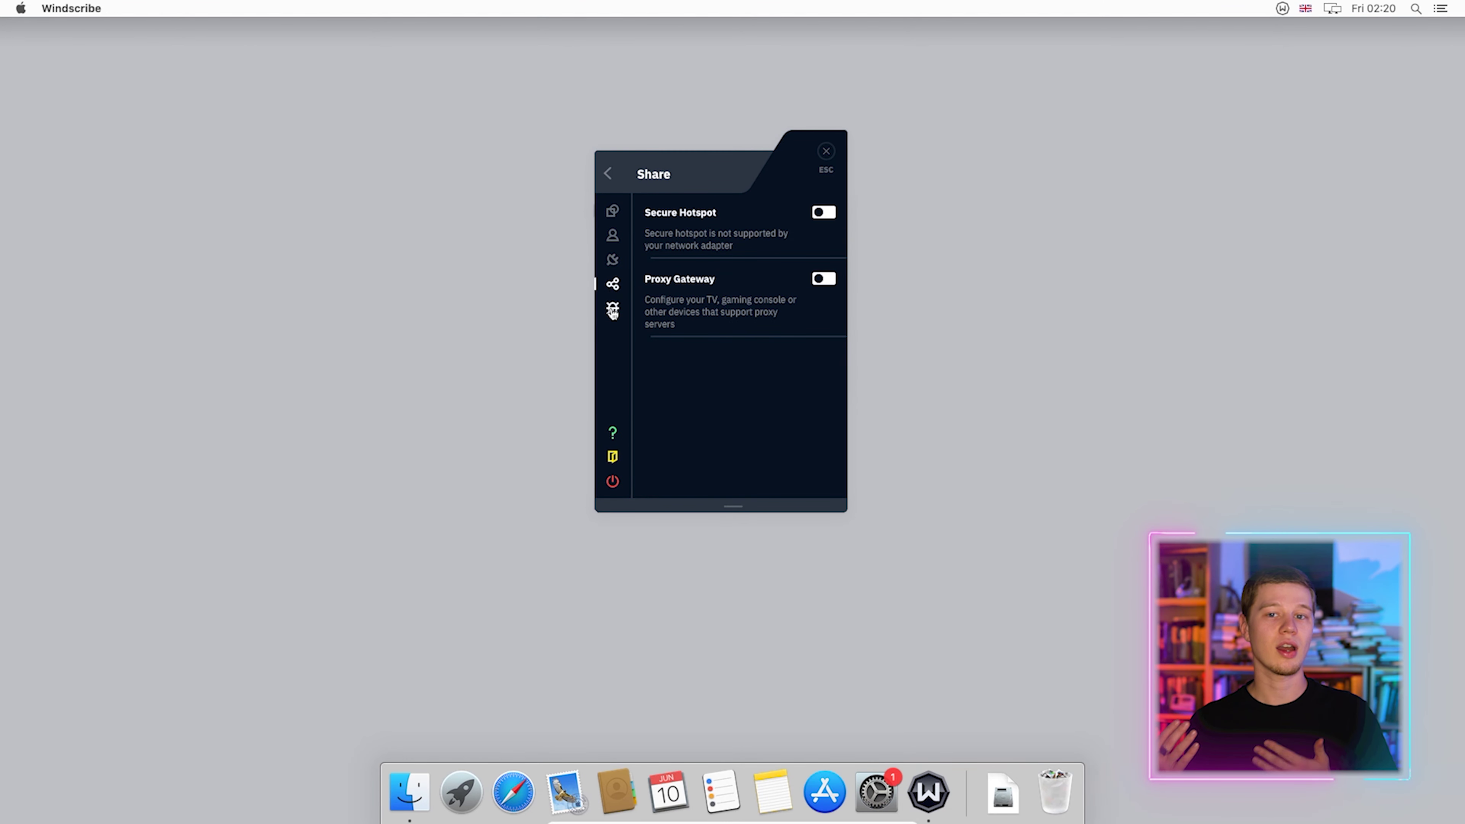
left_click(613, 311)
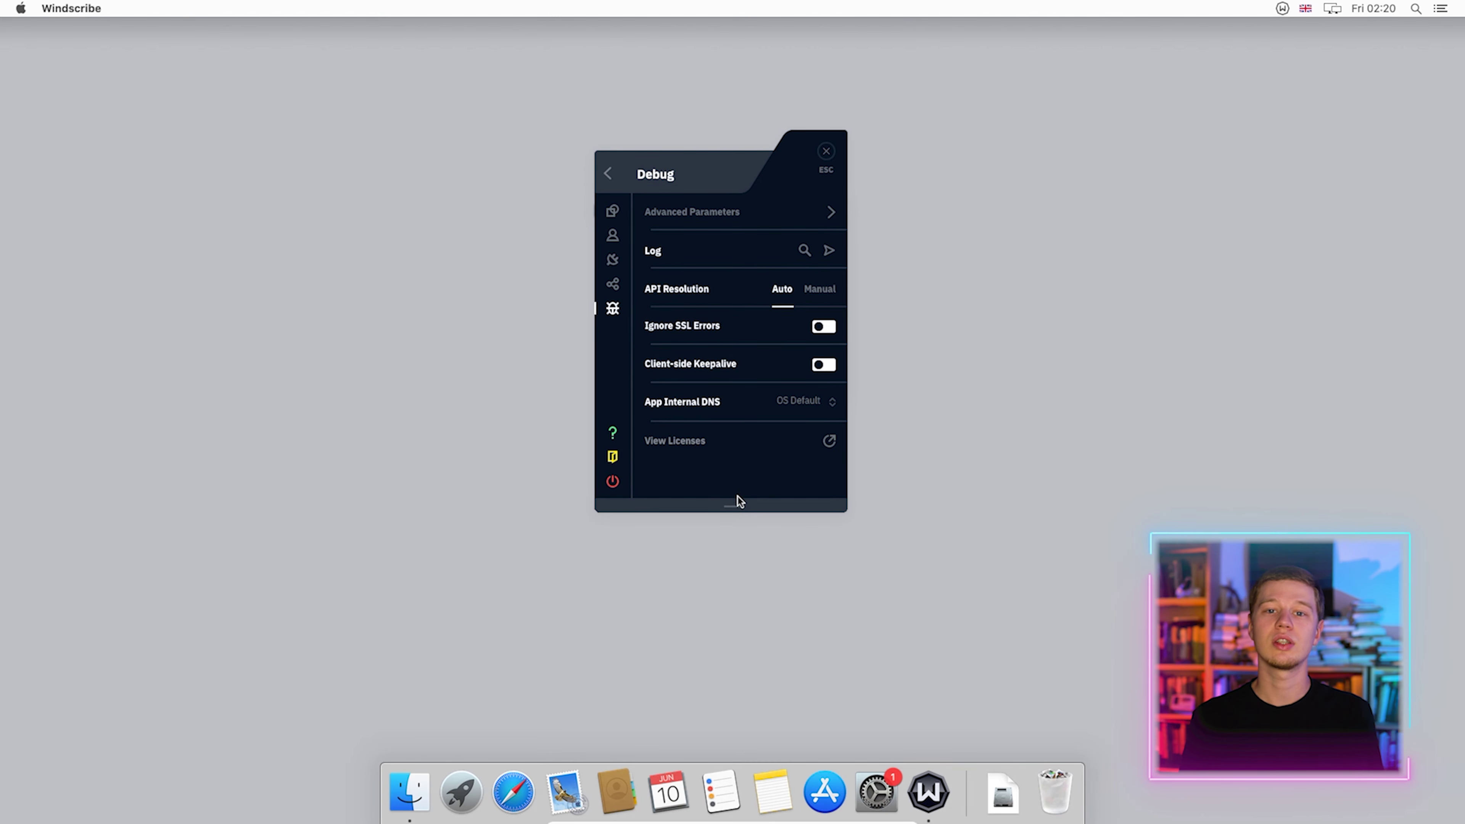
left_click(609, 180)
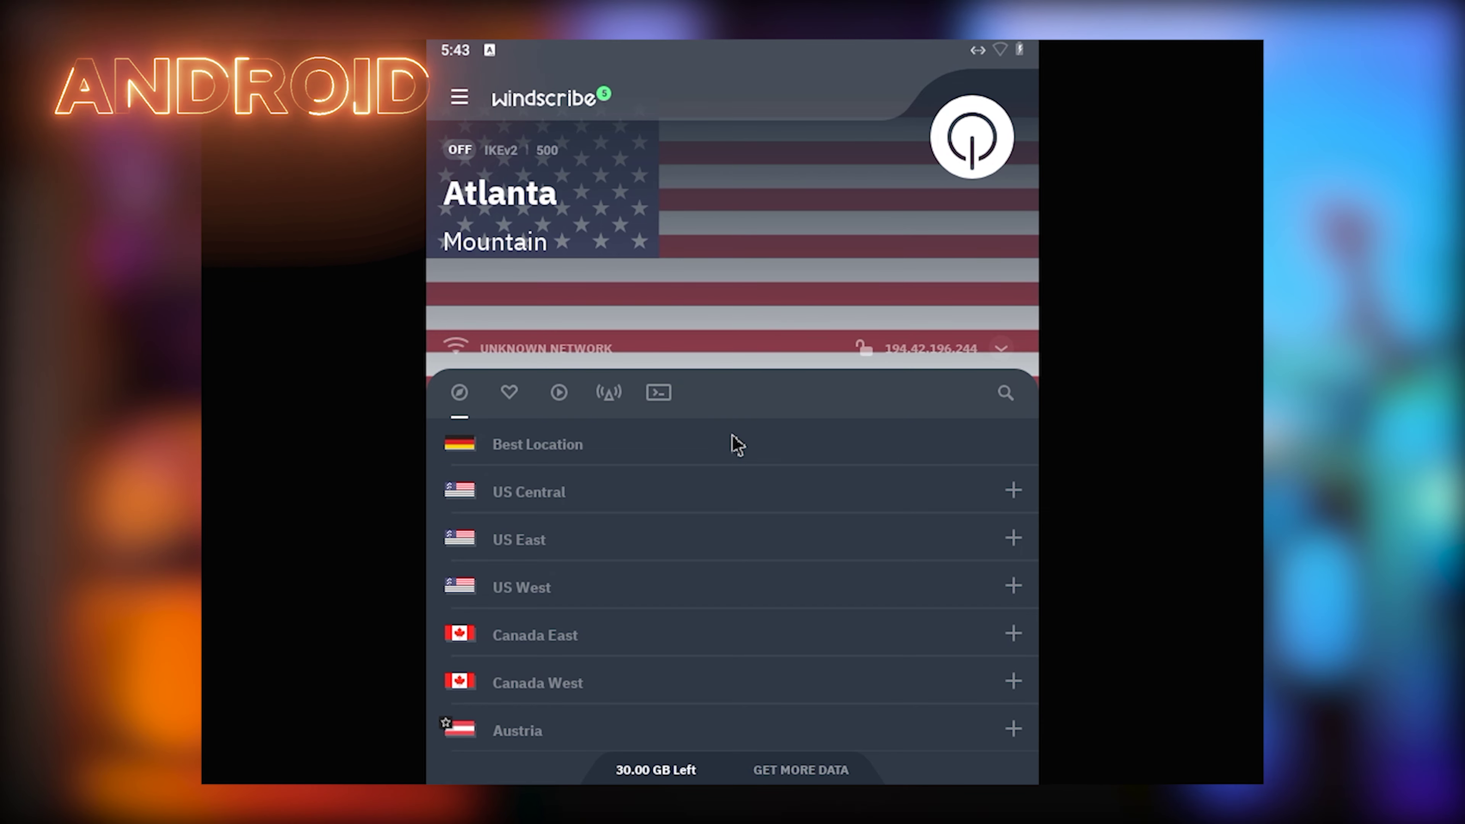
Scroll through the Android app's server location list
scroll(792, 438, "down", 15)
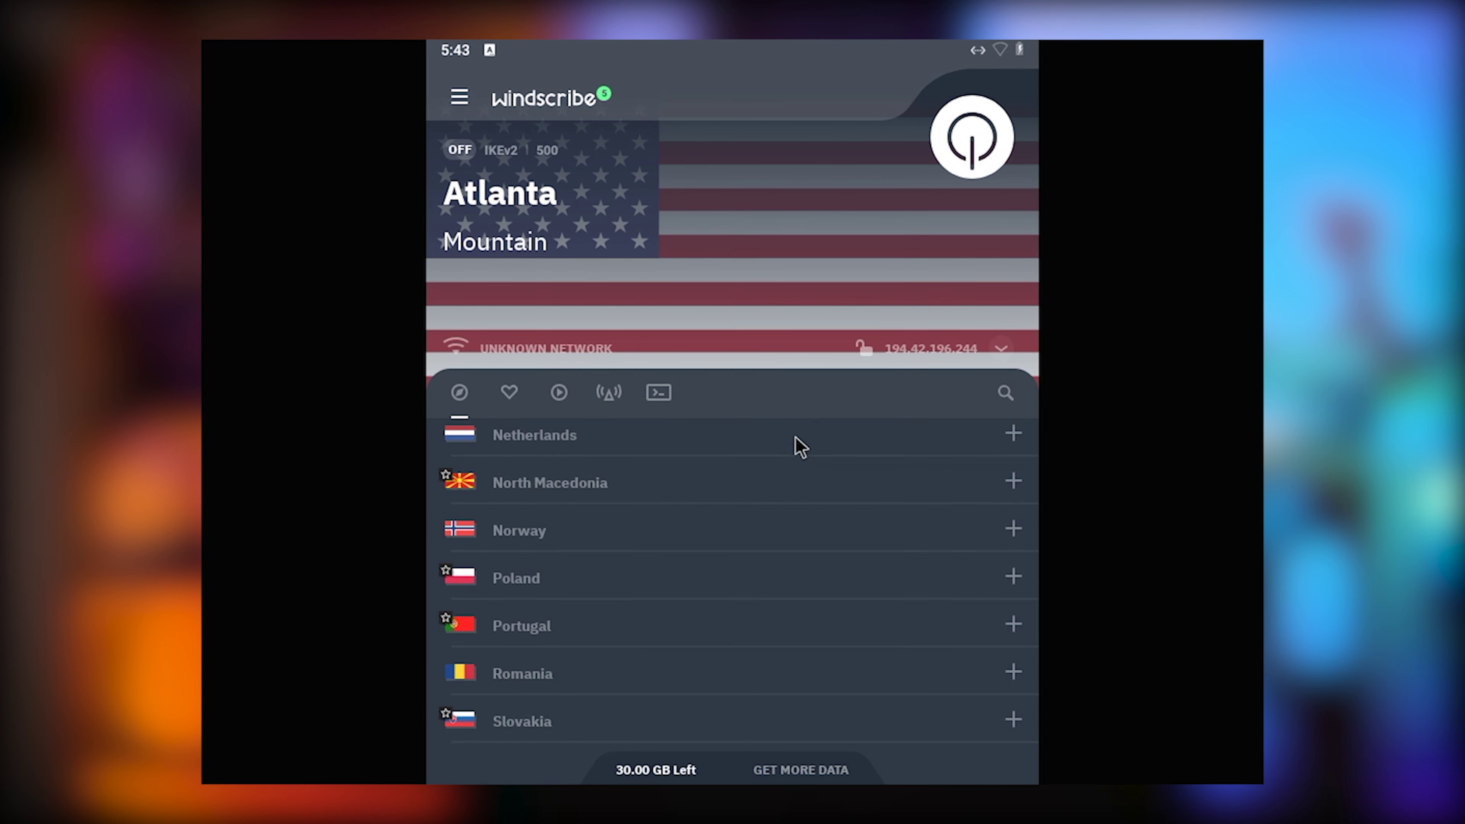
scroll(801, 447, "down", 5)
scroll(801, 447, "up", 10)
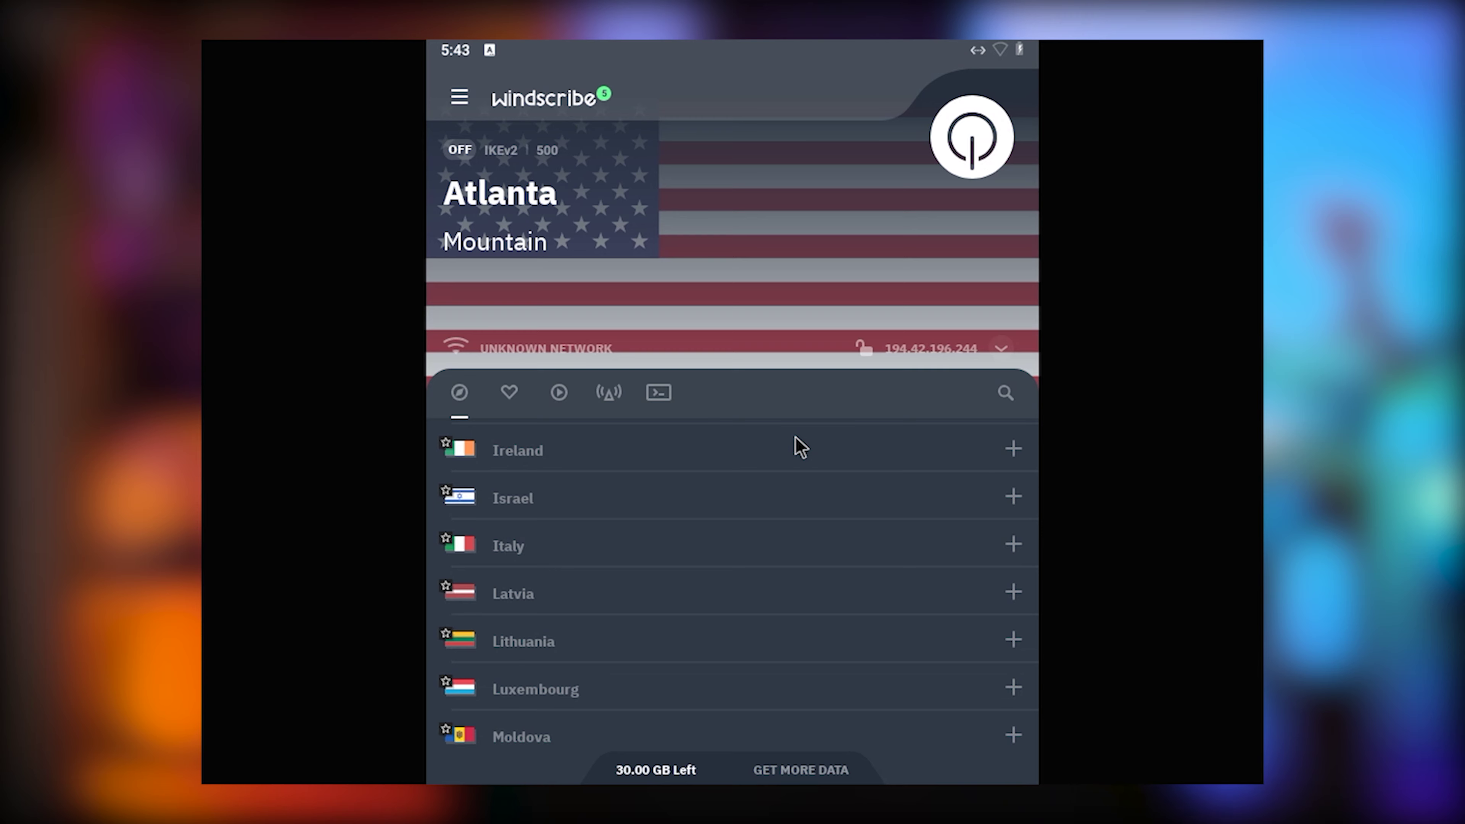
scroll(801, 447, "up", 10)
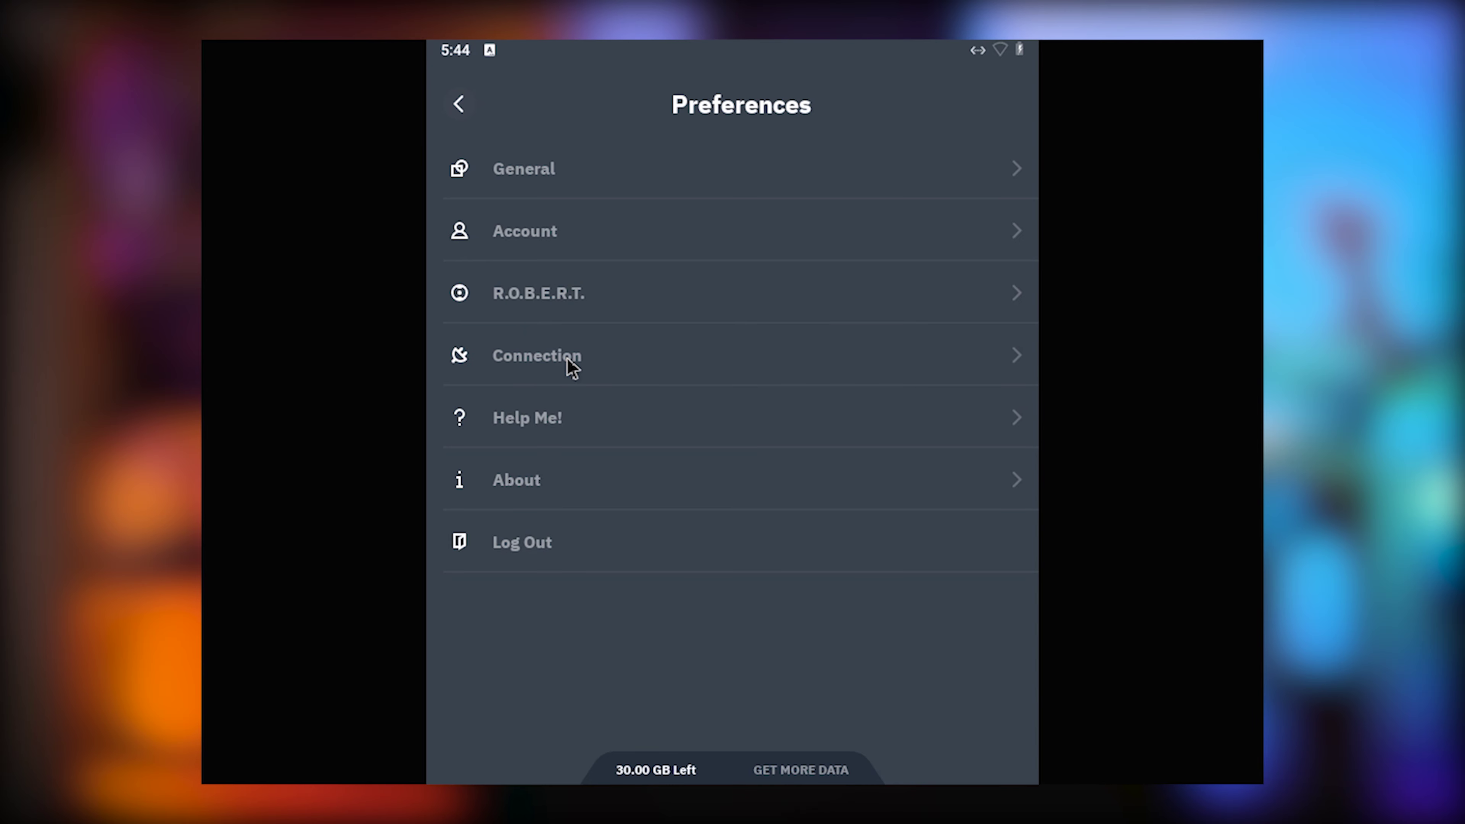
Set Connection Mode to Manual, view the protocol list, and return to Preferences
left_click(571, 367)
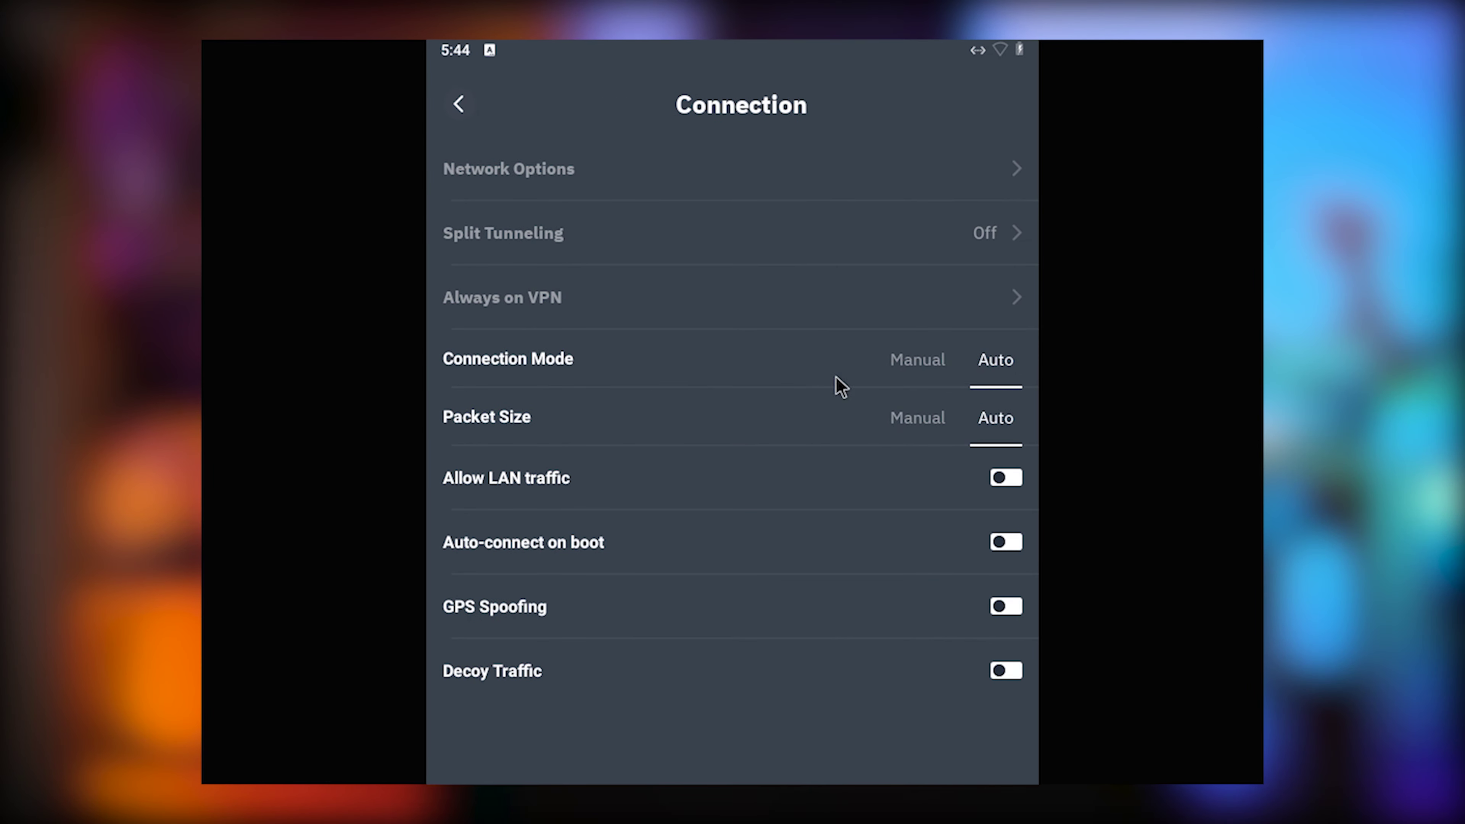
left_click(904, 363)
left_click(955, 422)
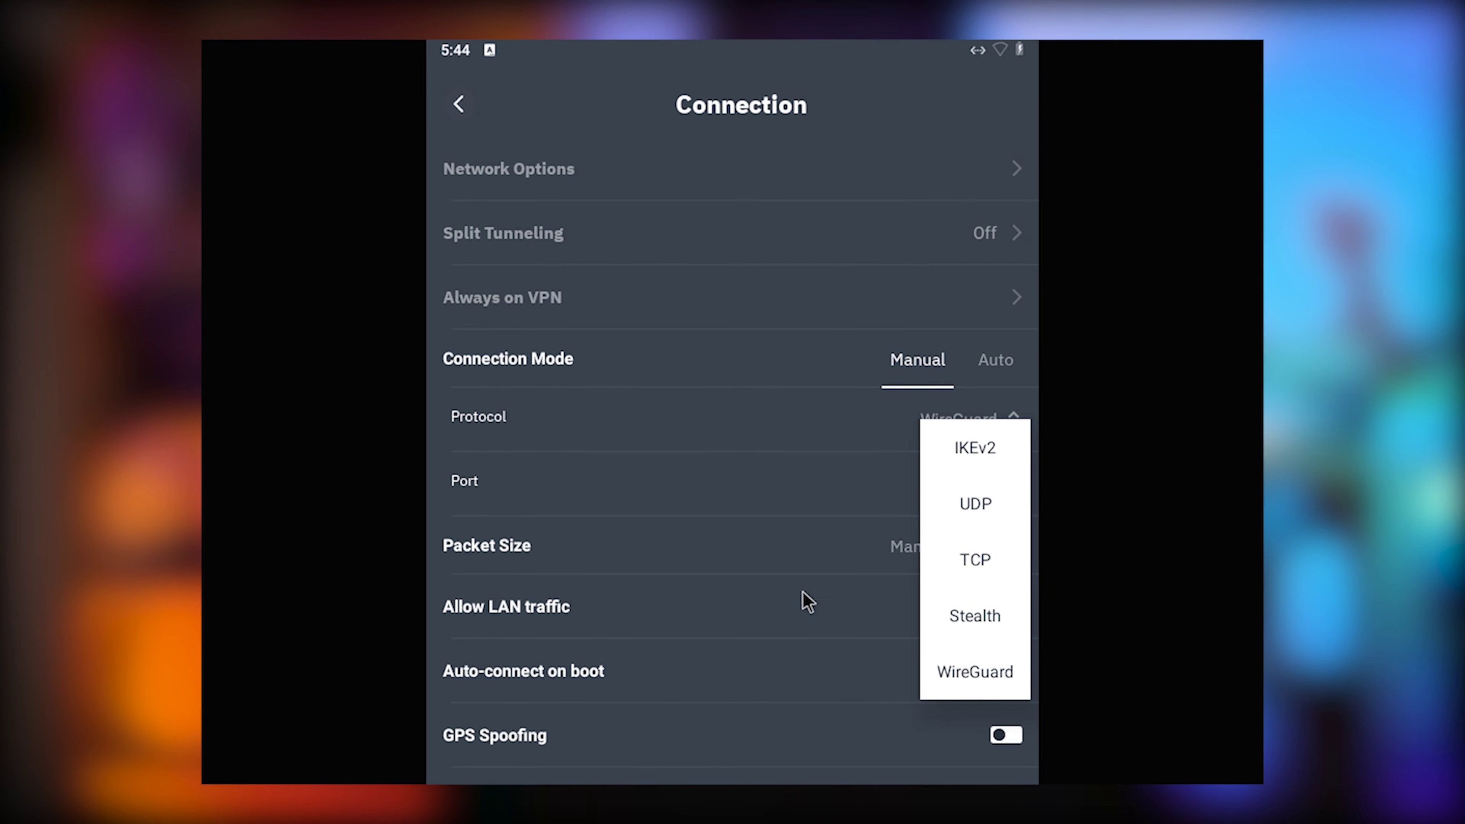
left_click(470, 111)
left_click(468, 108)
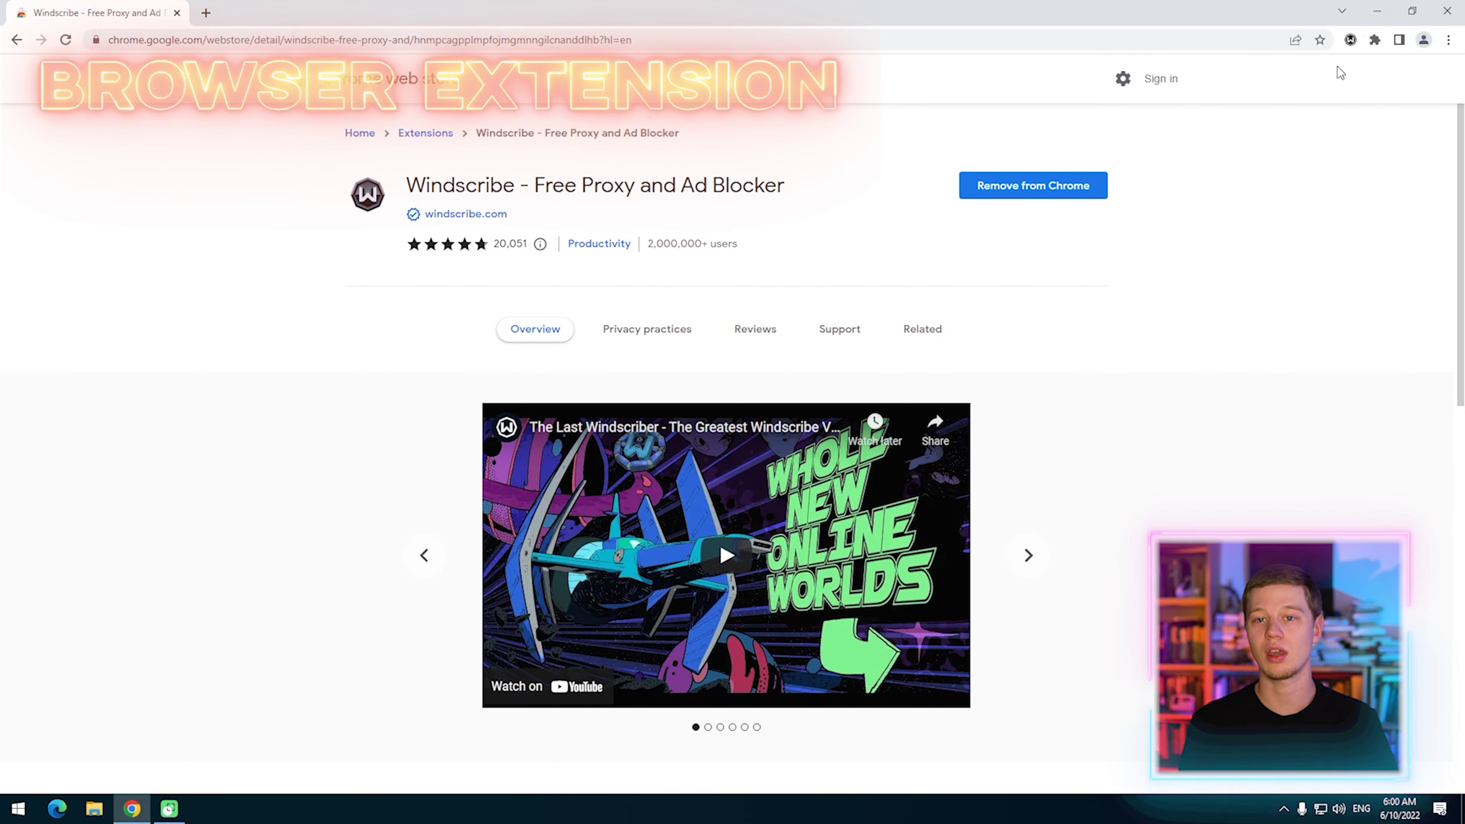
In the extension popup, view the server Locations list and go back
left_click(1350, 39)
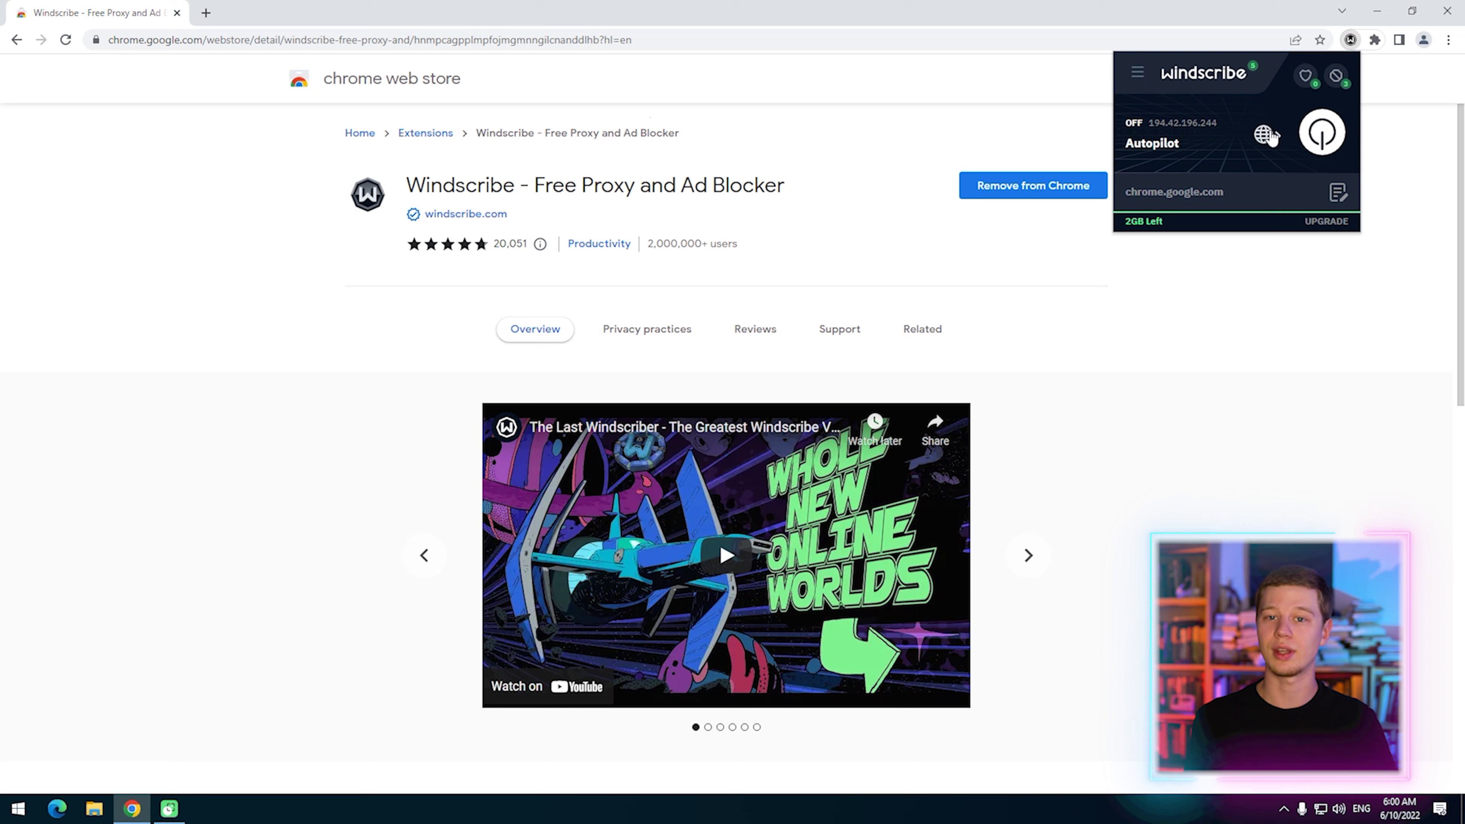
left_click(1272, 136)
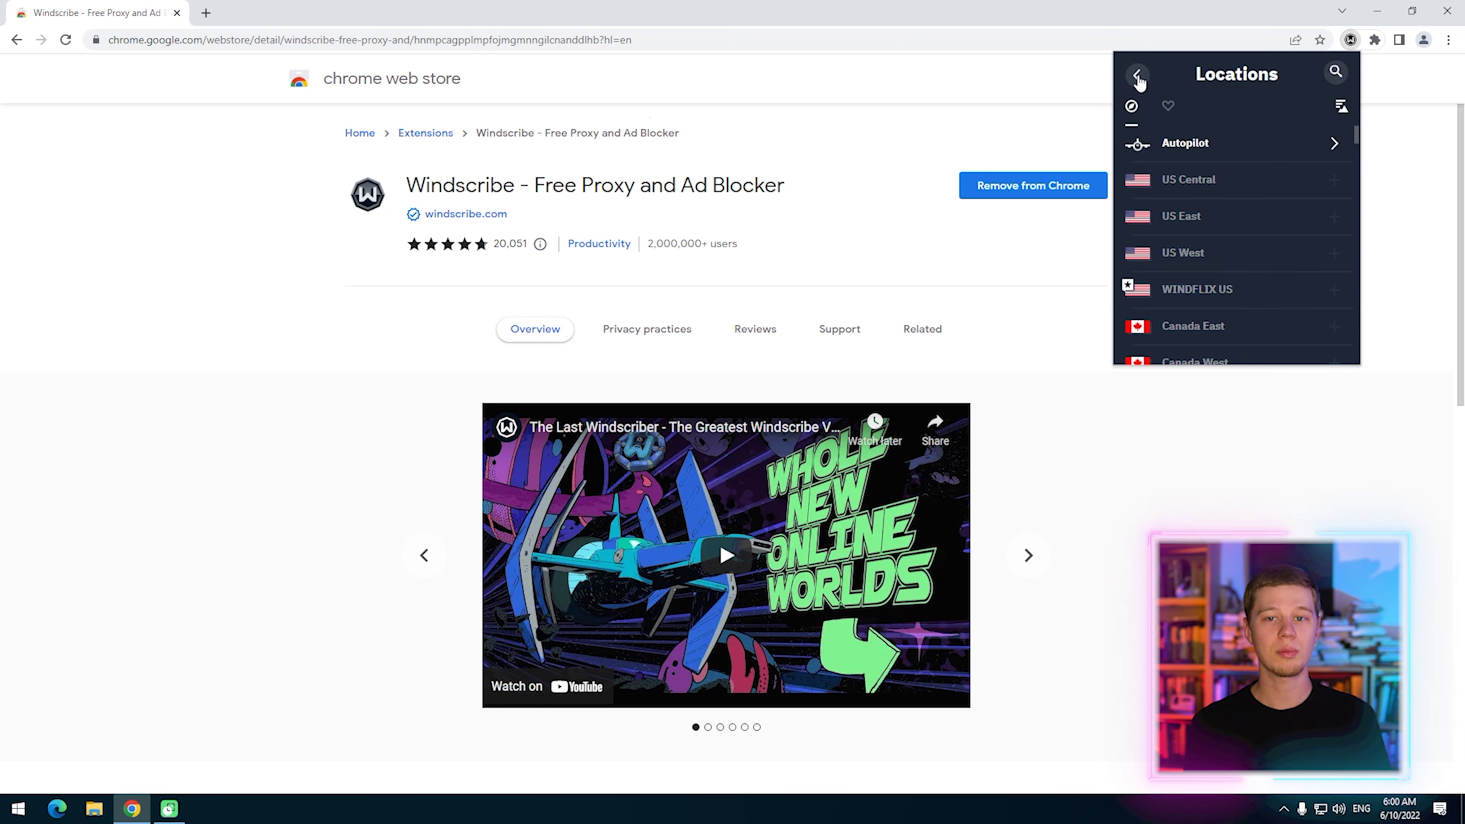
left_click(1138, 75)
In Privacy, switch Split Personality on and back off, then go to the Blocker settings
left_click(1137, 76)
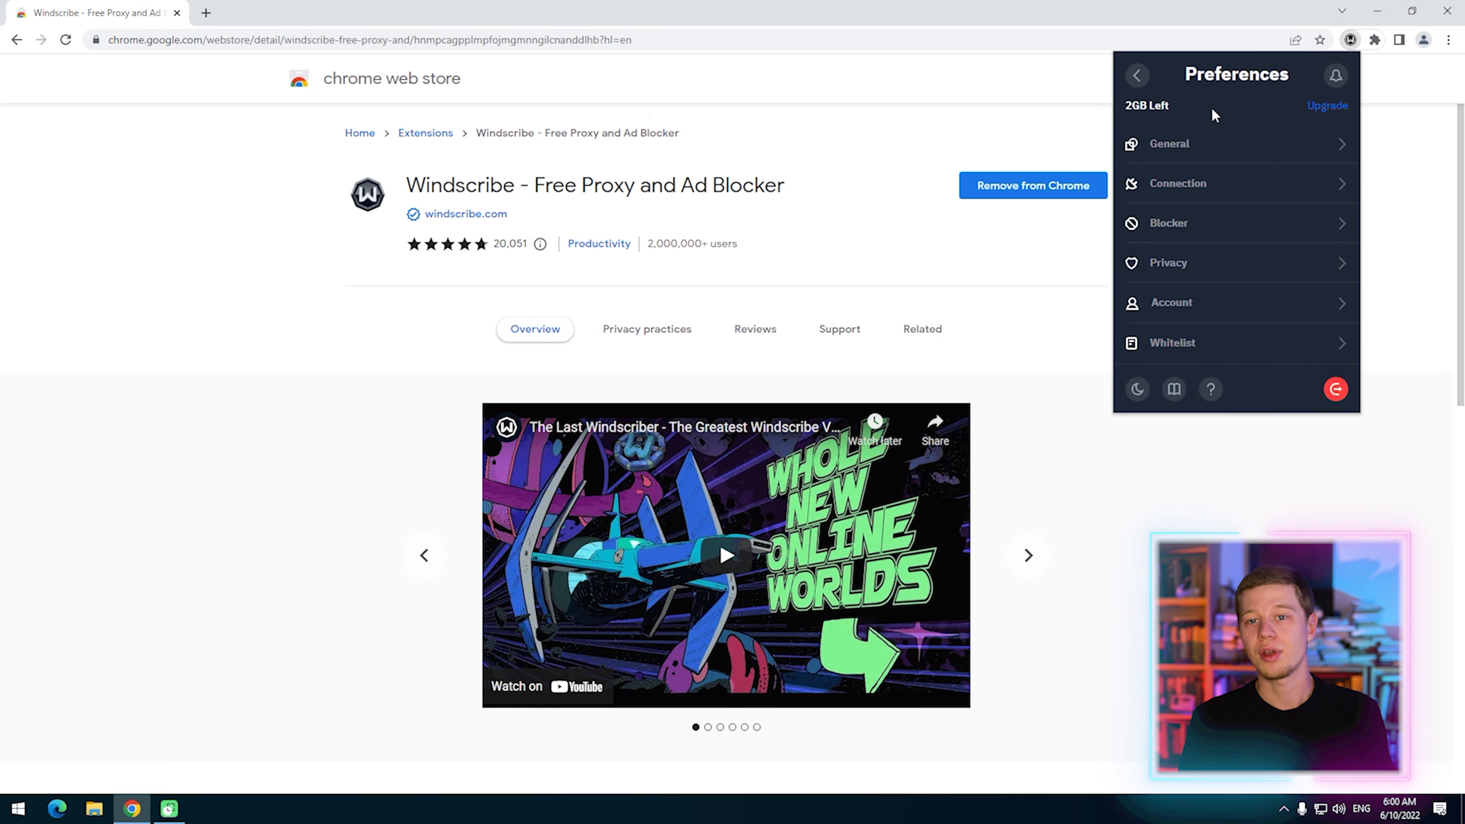
left_click(1193, 265)
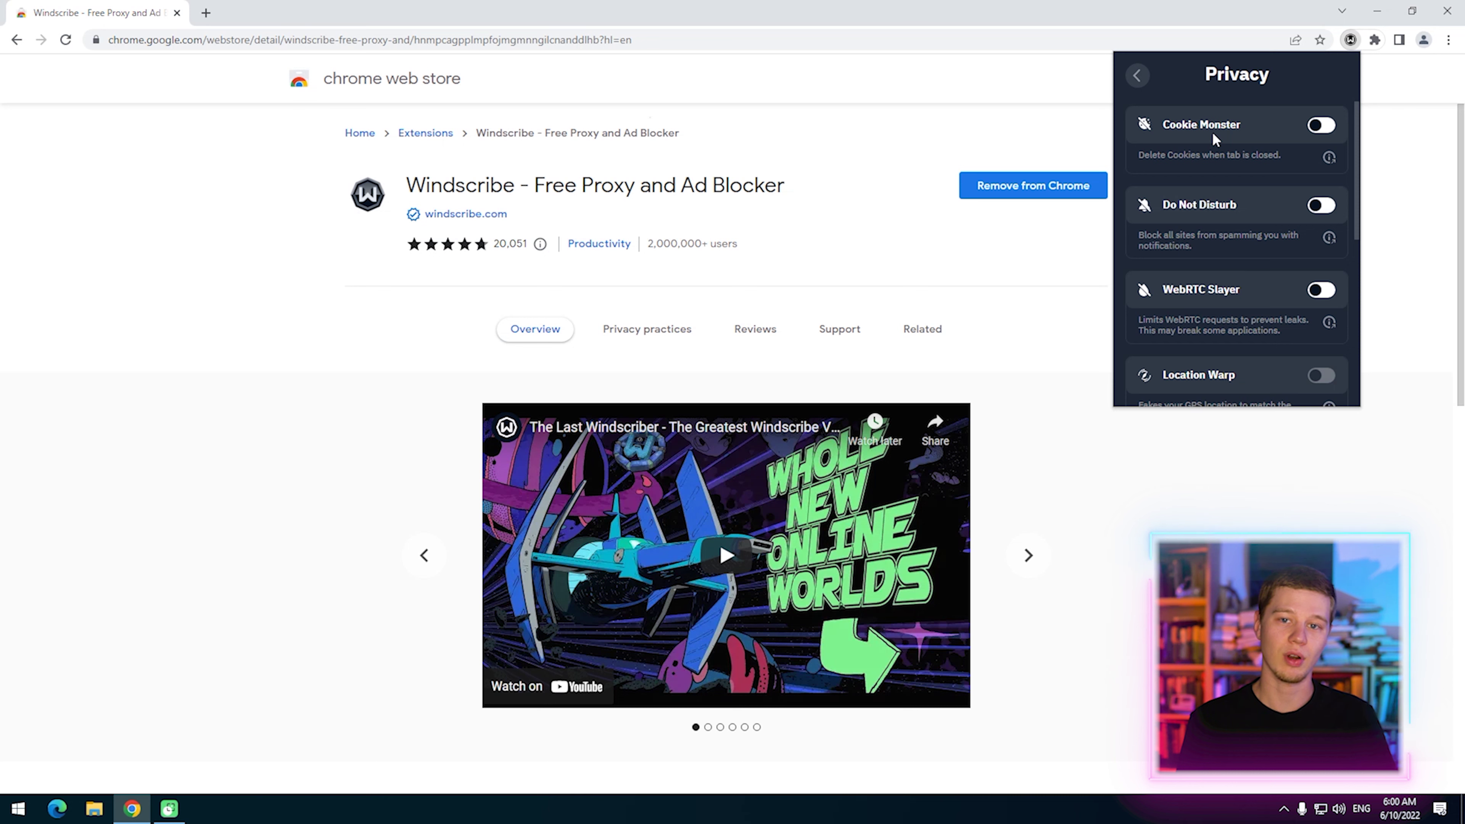
scroll(1214, 139, "down", 5)
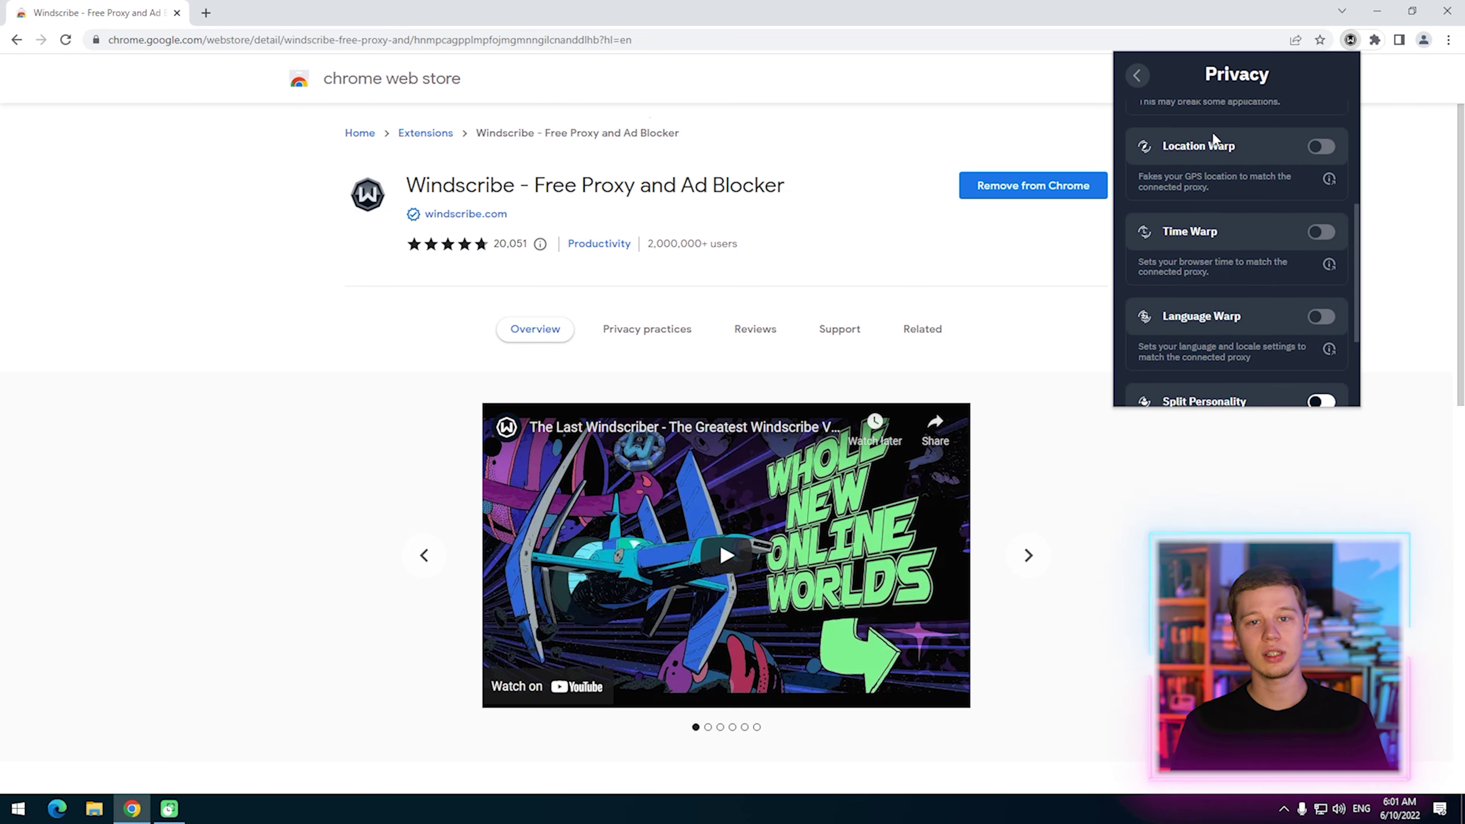
scroll(1214, 138, "down", 2)
scroll(1214, 139, "down", 2)
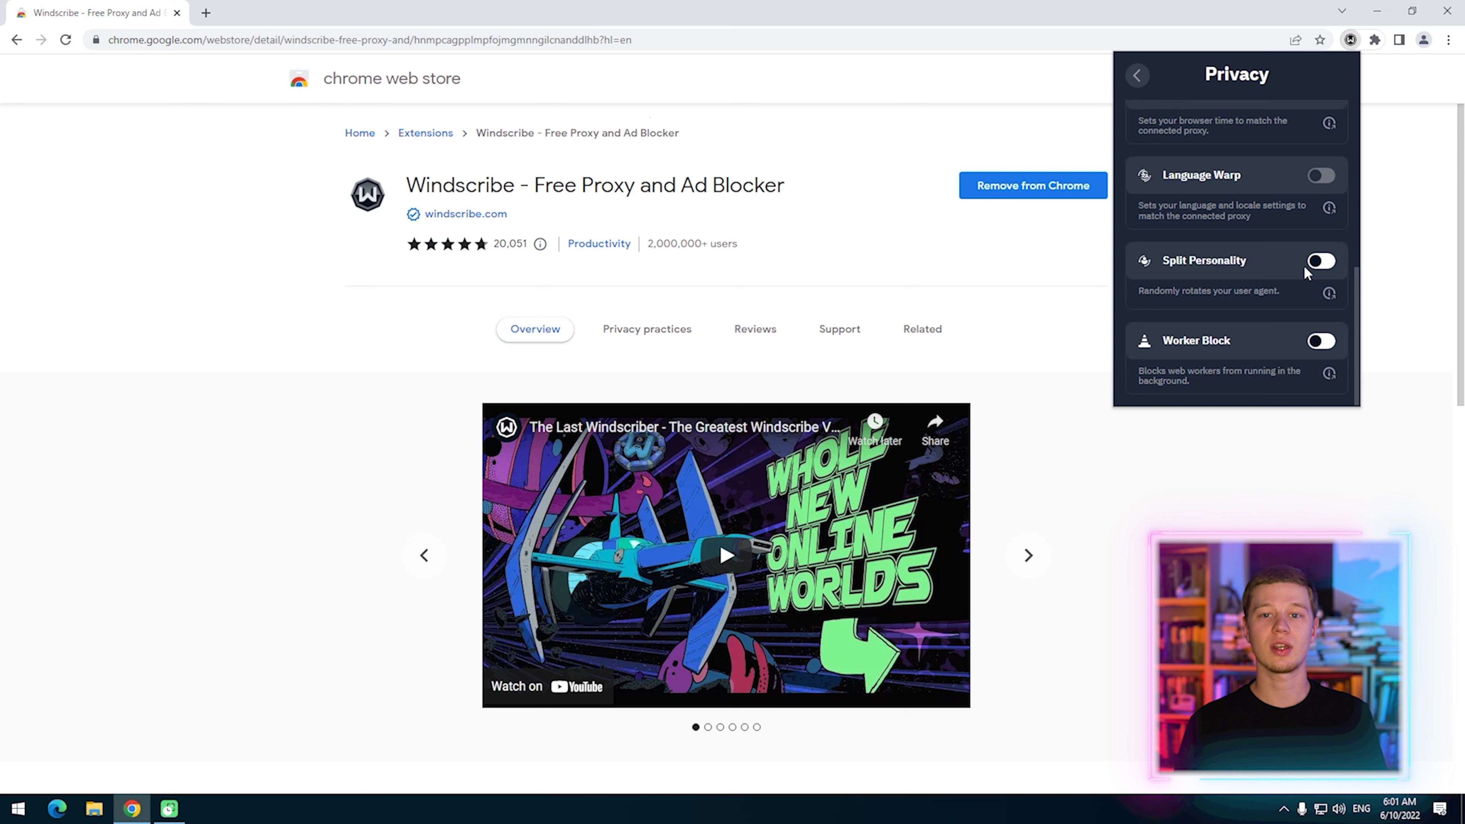
left_click(1321, 262)
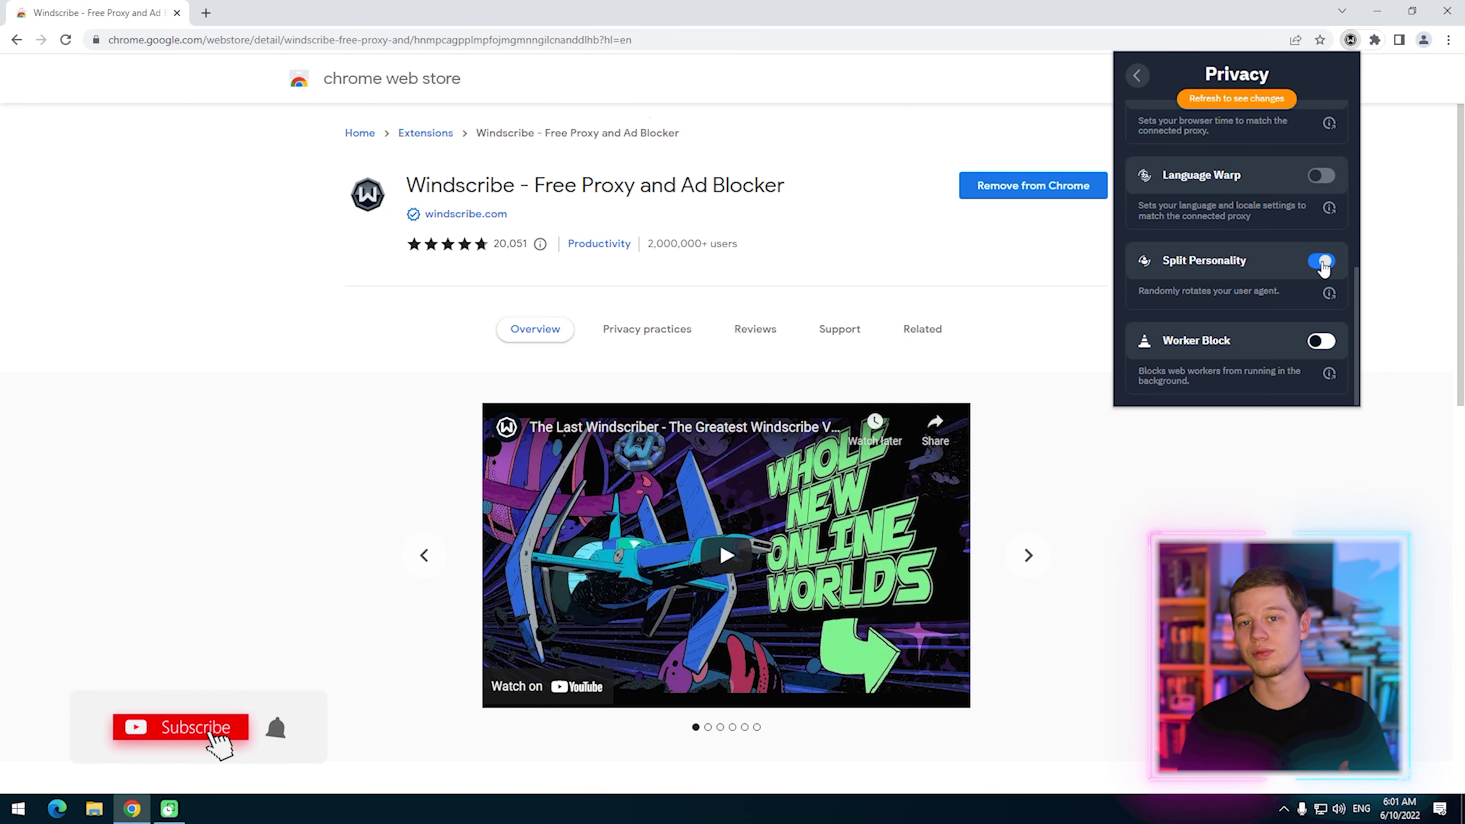
left_click(1321, 263)
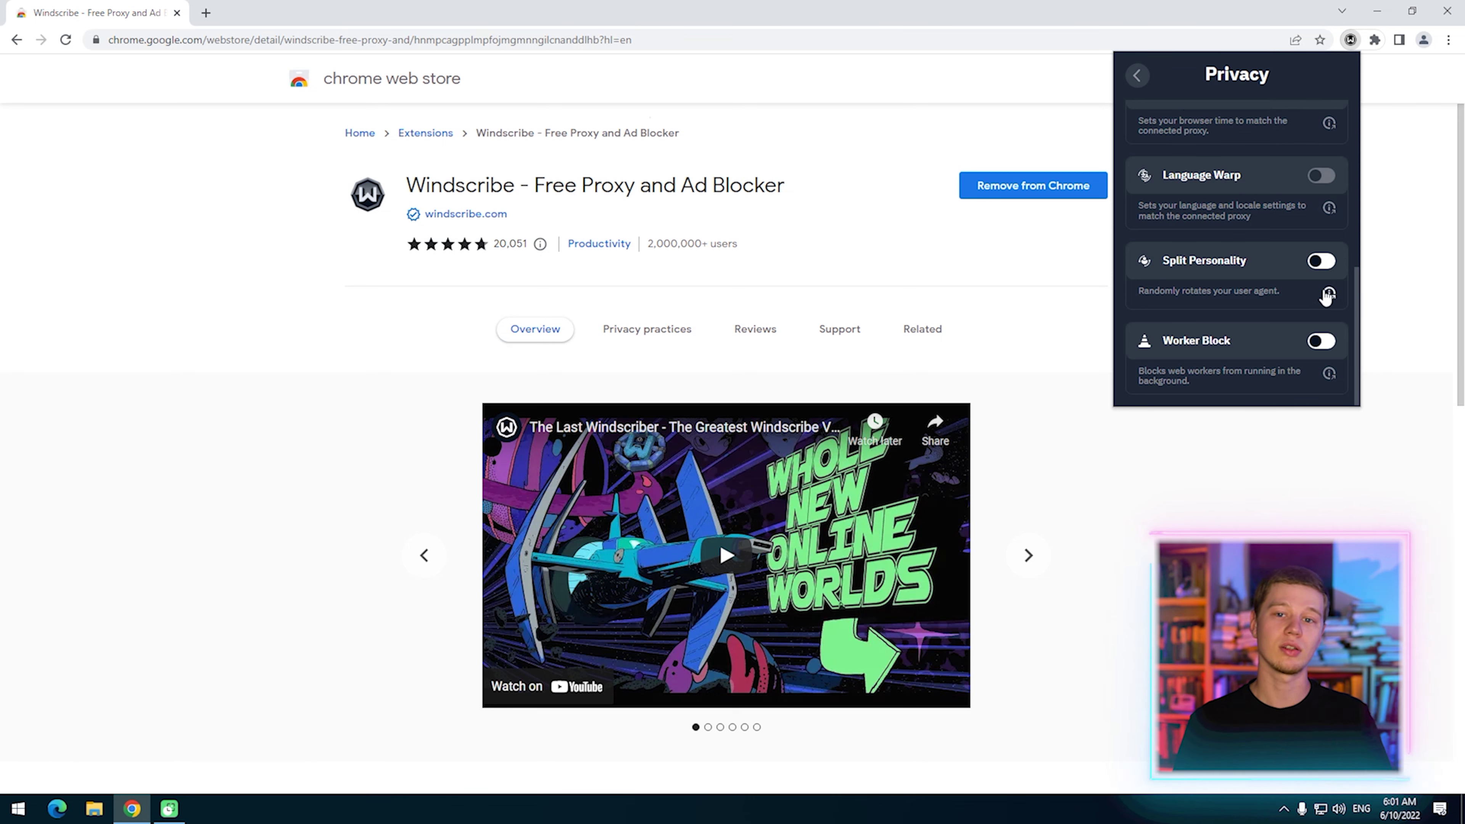
left_click(1137, 75)
left_click(1171, 224)
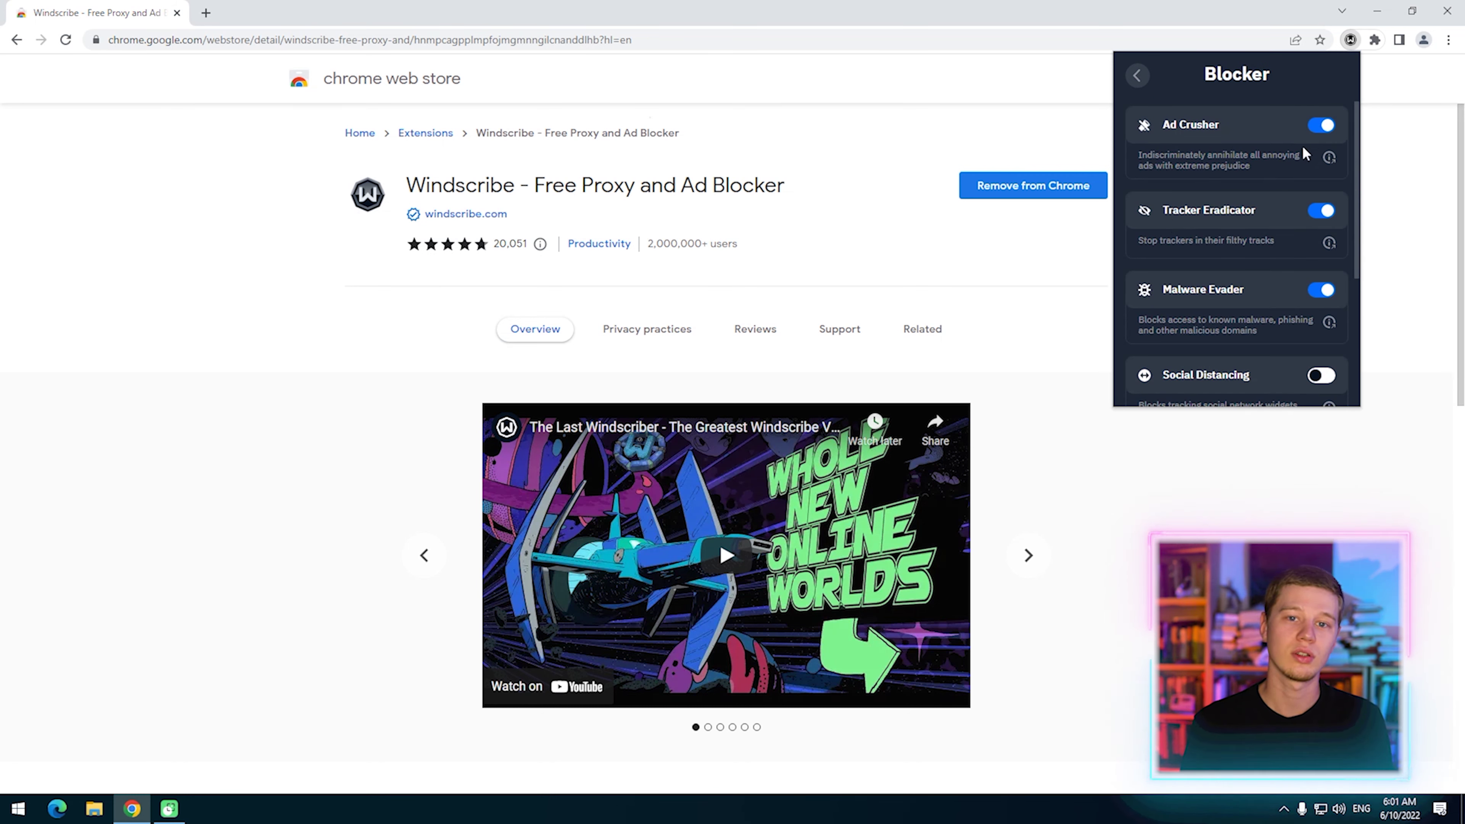
Turn on Advanced Mode in the Blocker, confirming it replaces current blocker settings
scroll(1294, 169, "down", 1)
scroll(1295, 172, "down", 1)
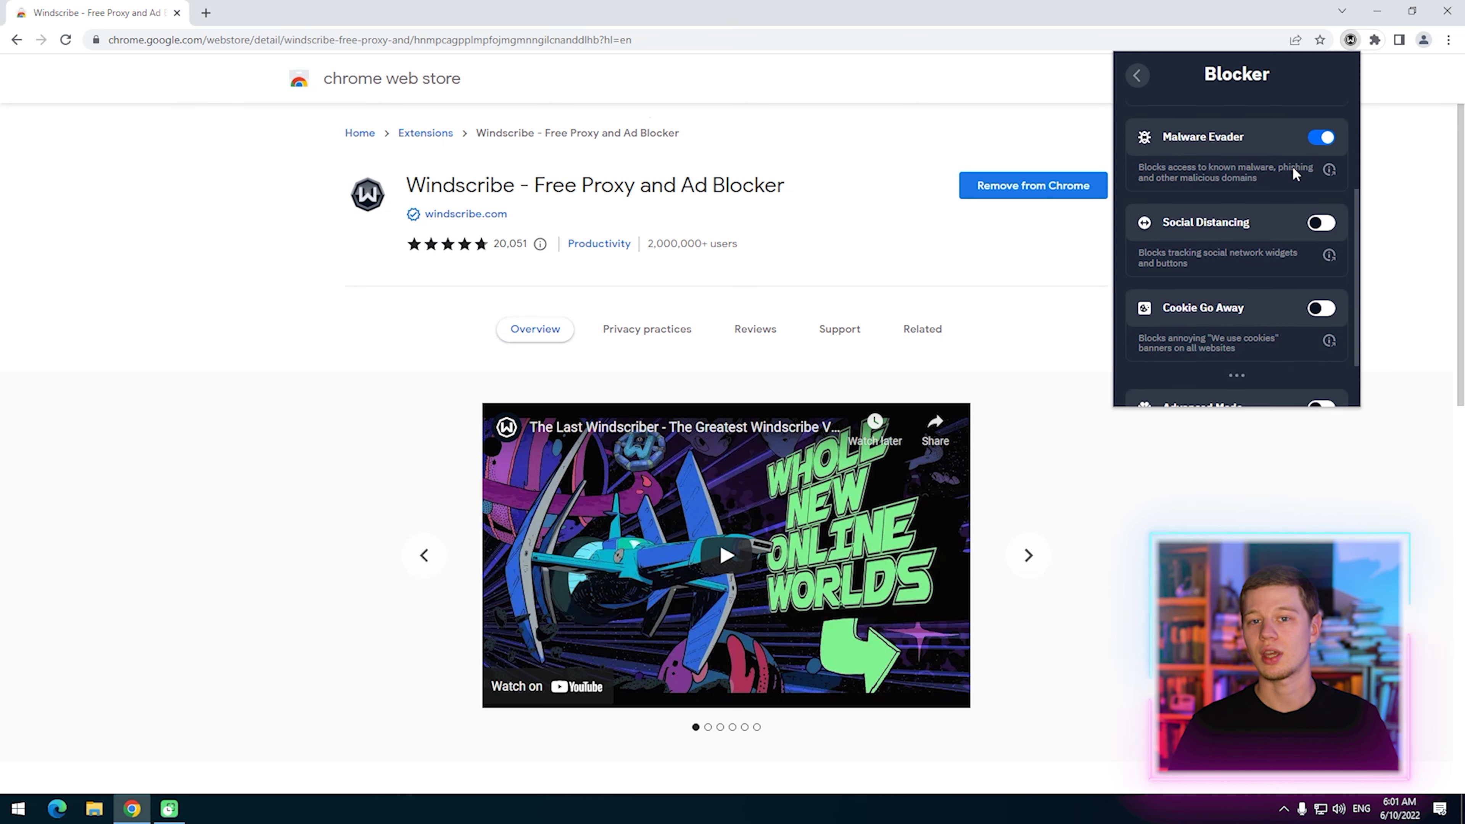
scroll(1295, 170, "down", 1)
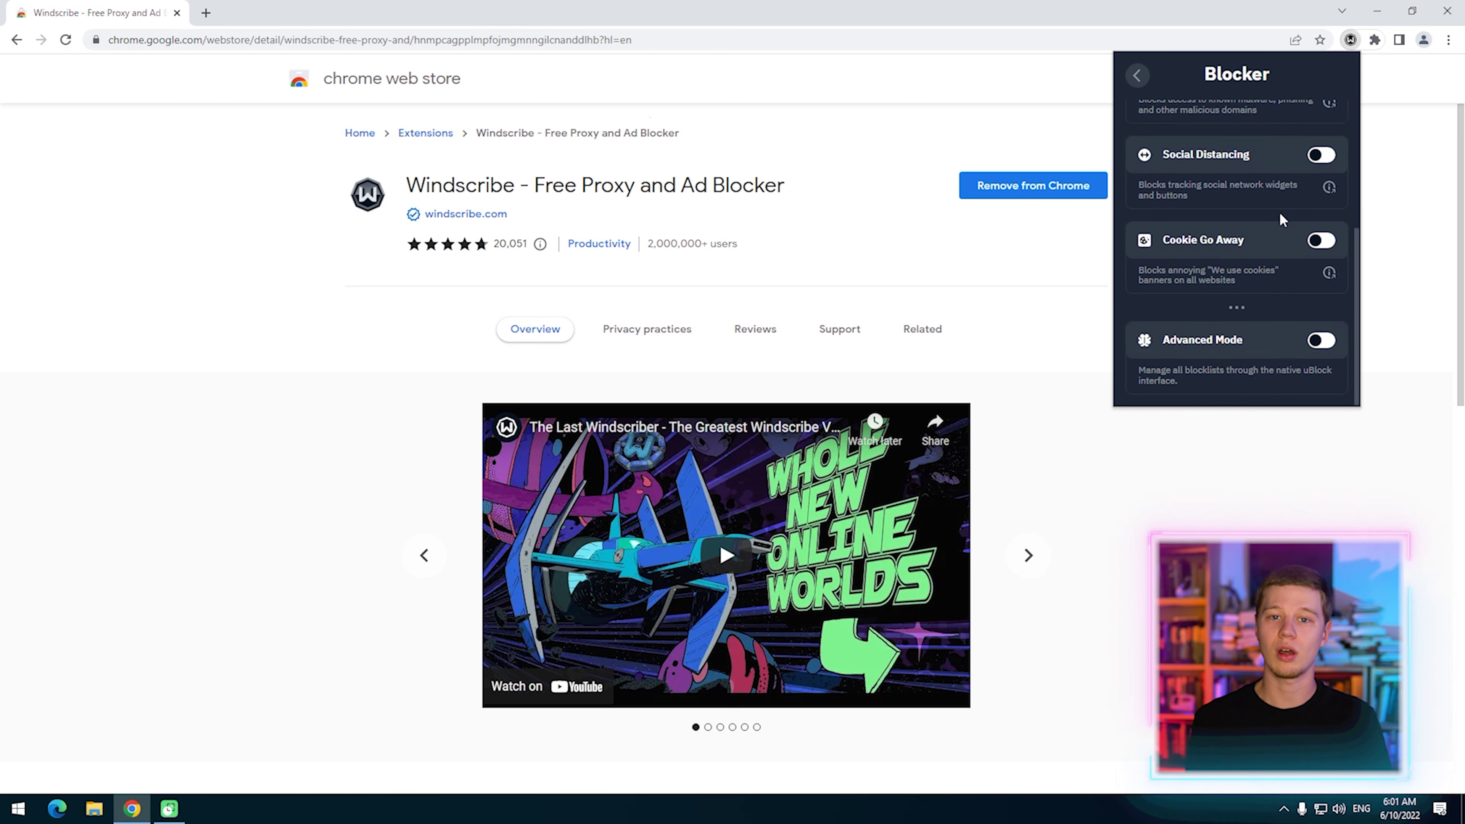
left_click(1319, 341)
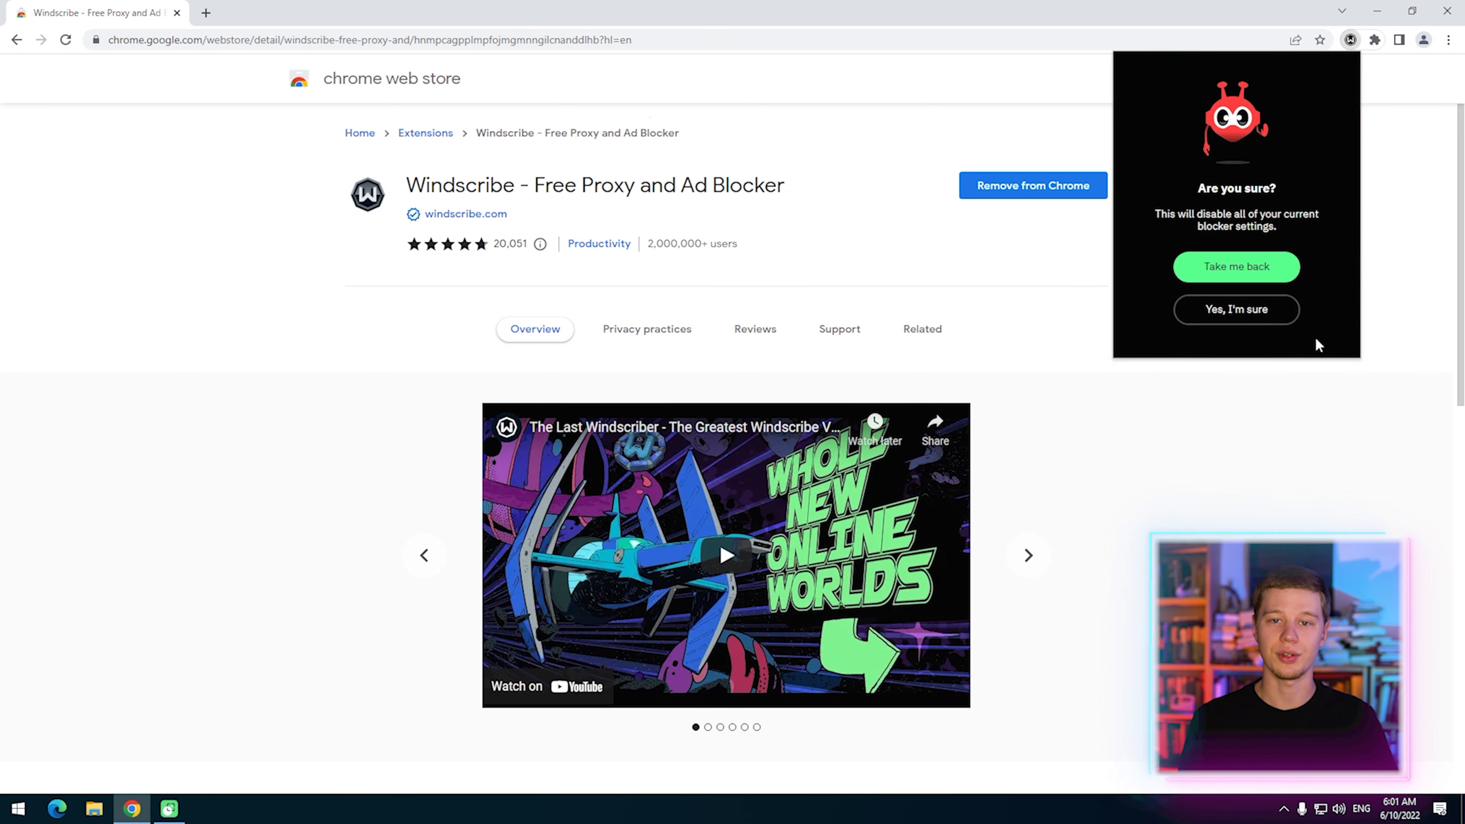
left_click(1259, 311)
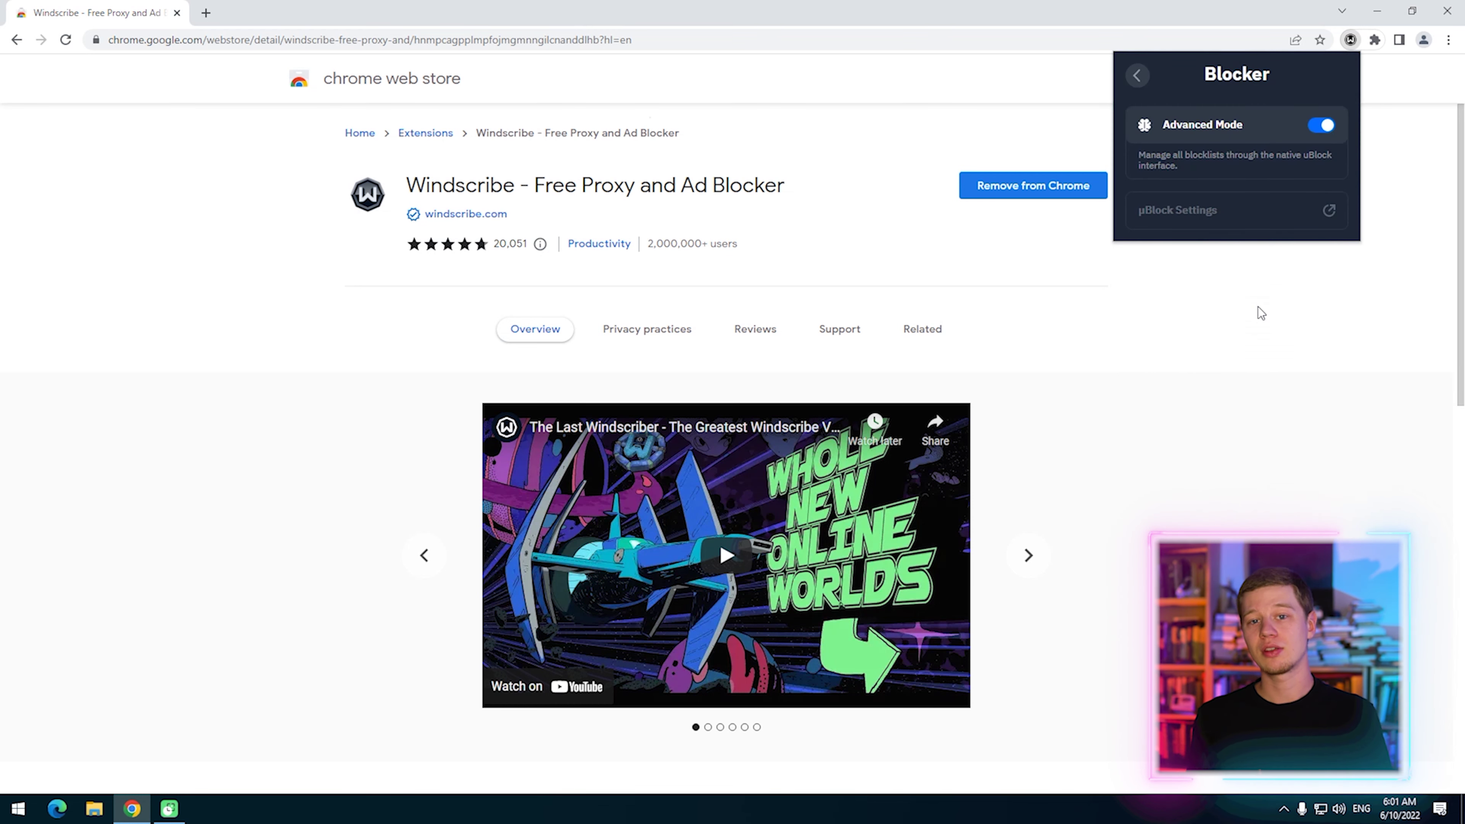
Open the µBlock Settings page in a new tab and scroll through it
left_click(1203, 211)
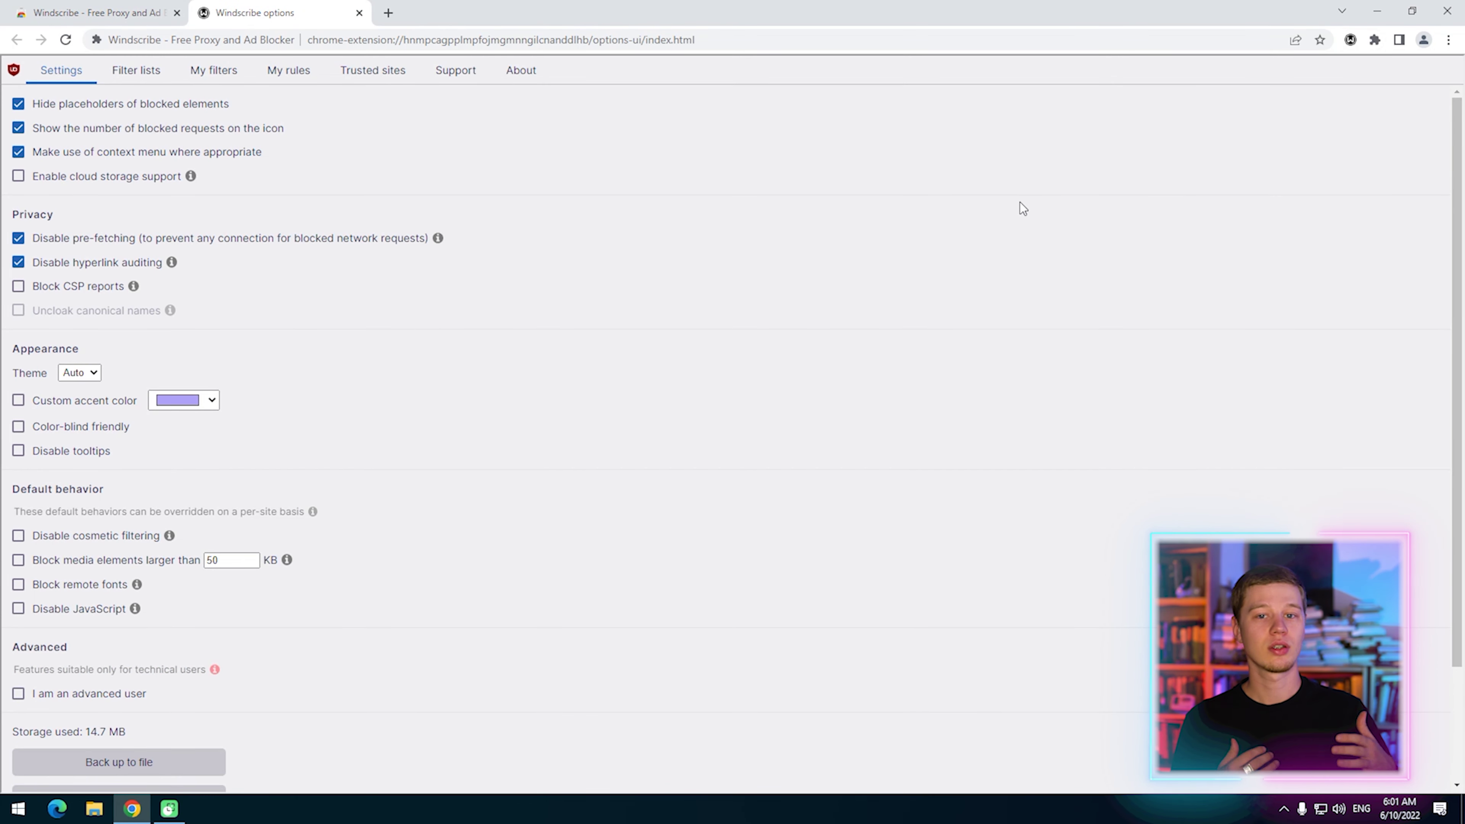
scroll(557, 179, "down", 2)
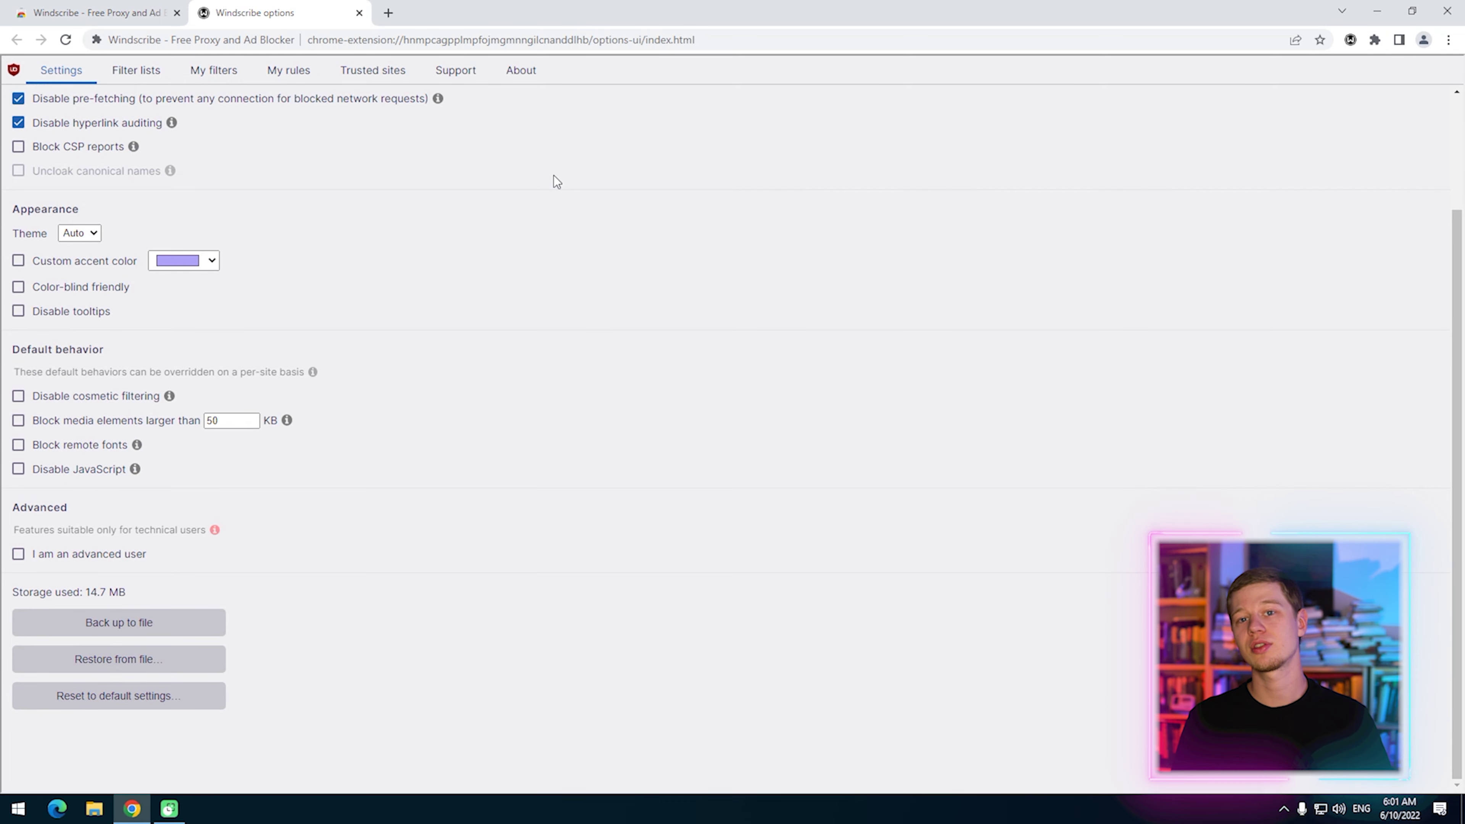
scroll(555, 180, "up", 2)
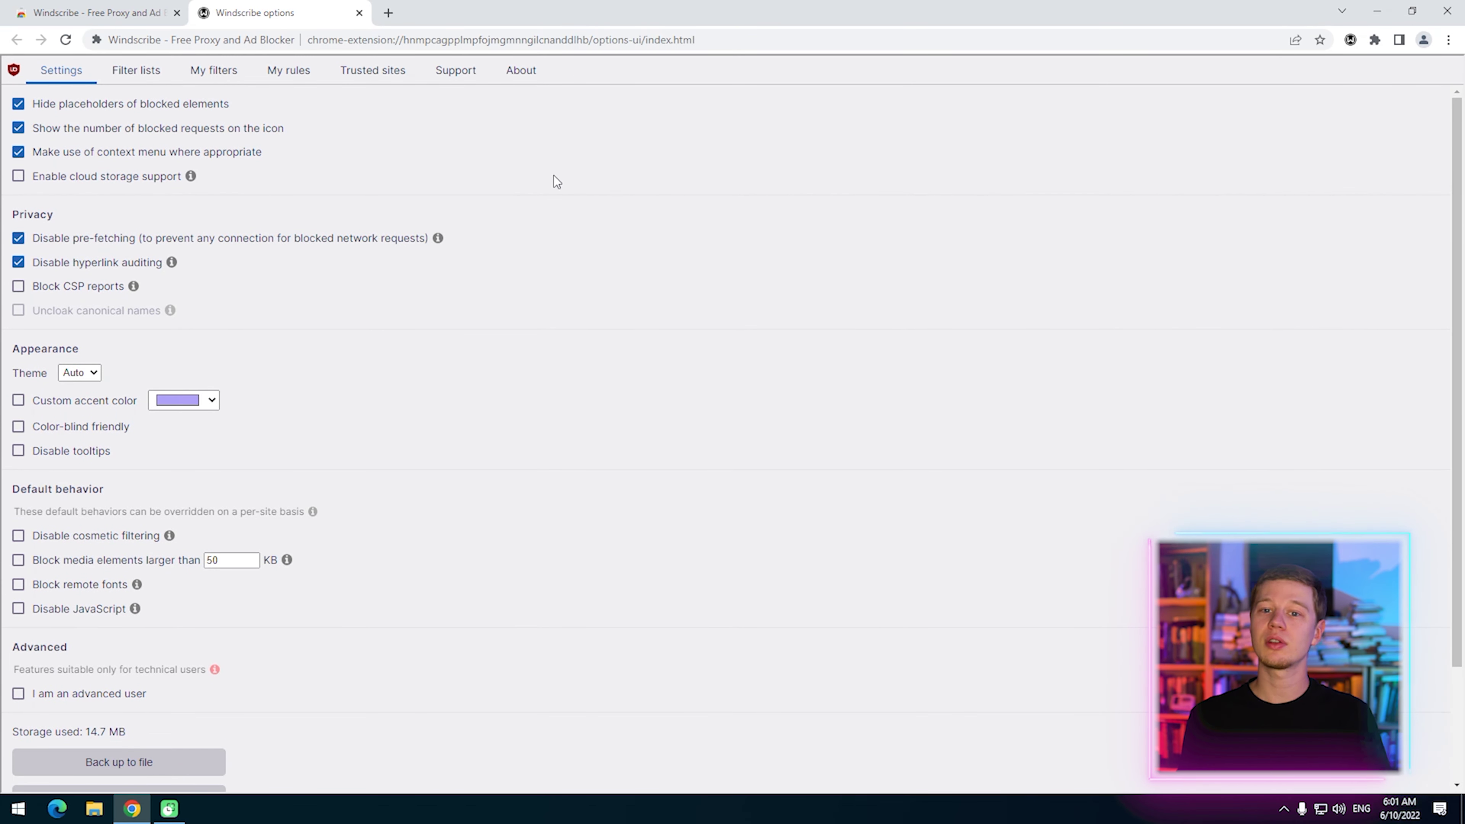
Close the Windscribe options tab and reopen the Windscribe extension popup
left_click(359, 12)
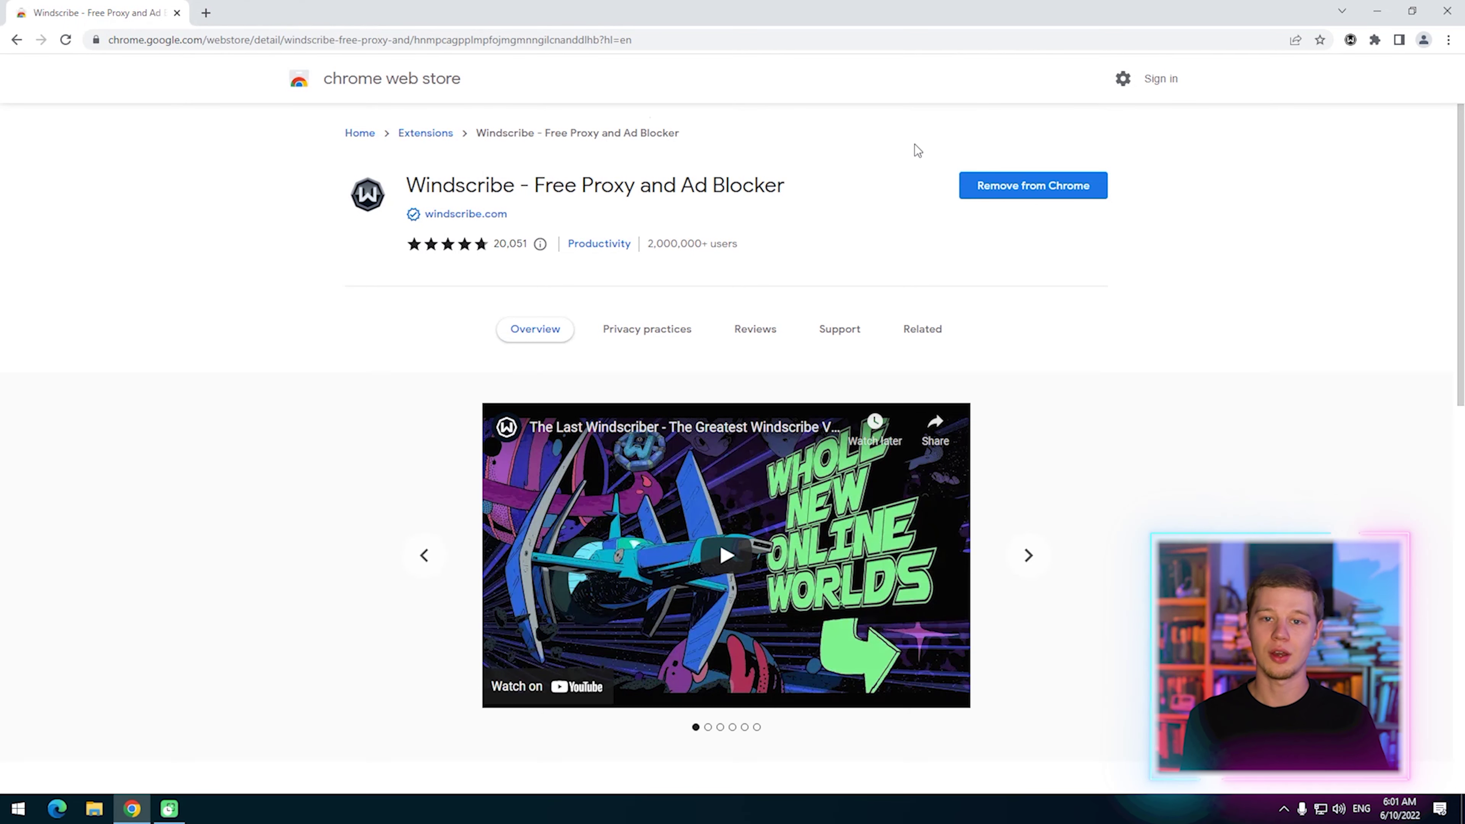
left_click(1350, 40)
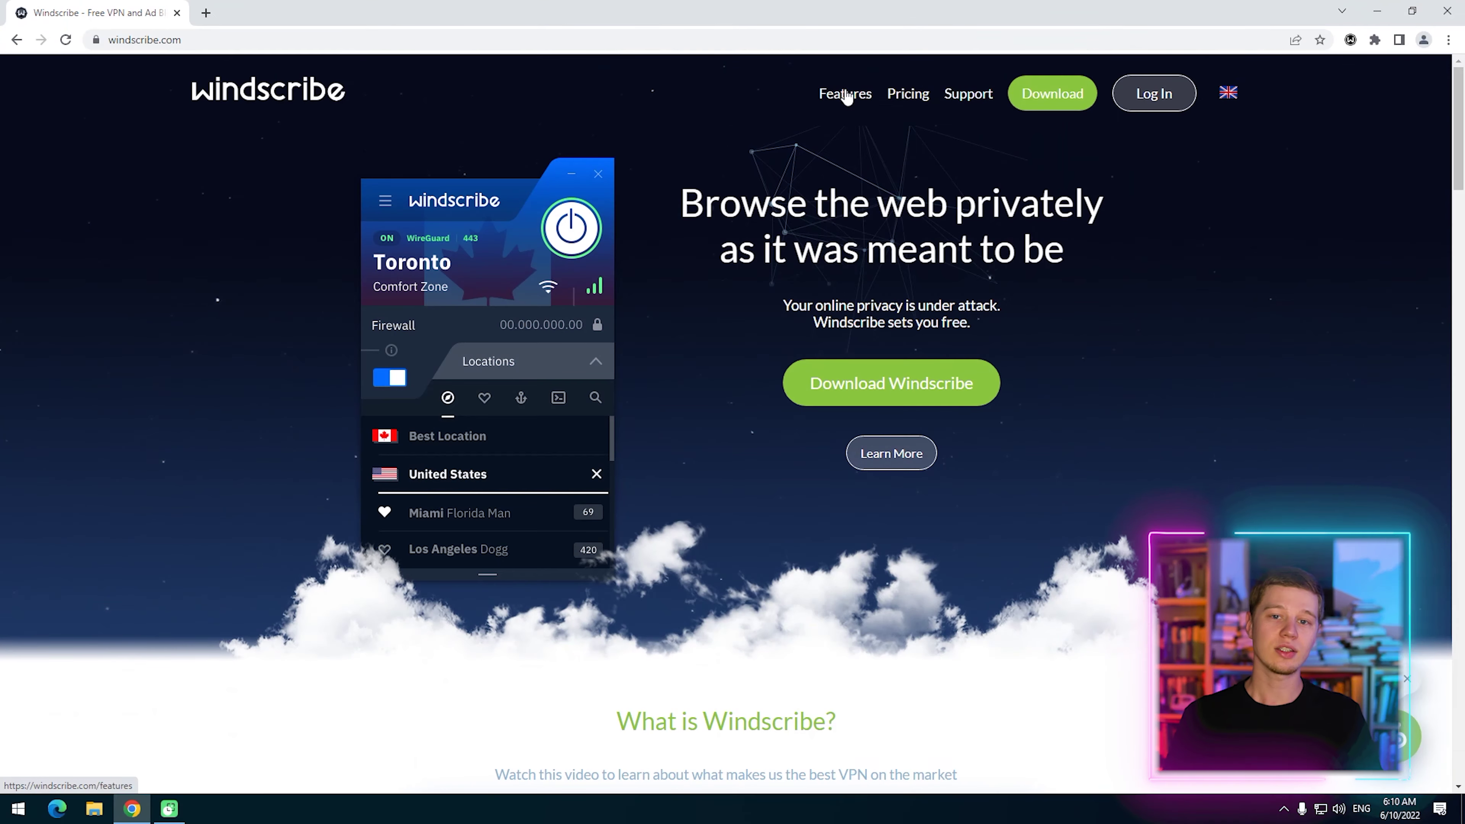
Open the Download page and scroll past the computer, browser, phone, TV and router apps to the footer
left_click(1037, 99)
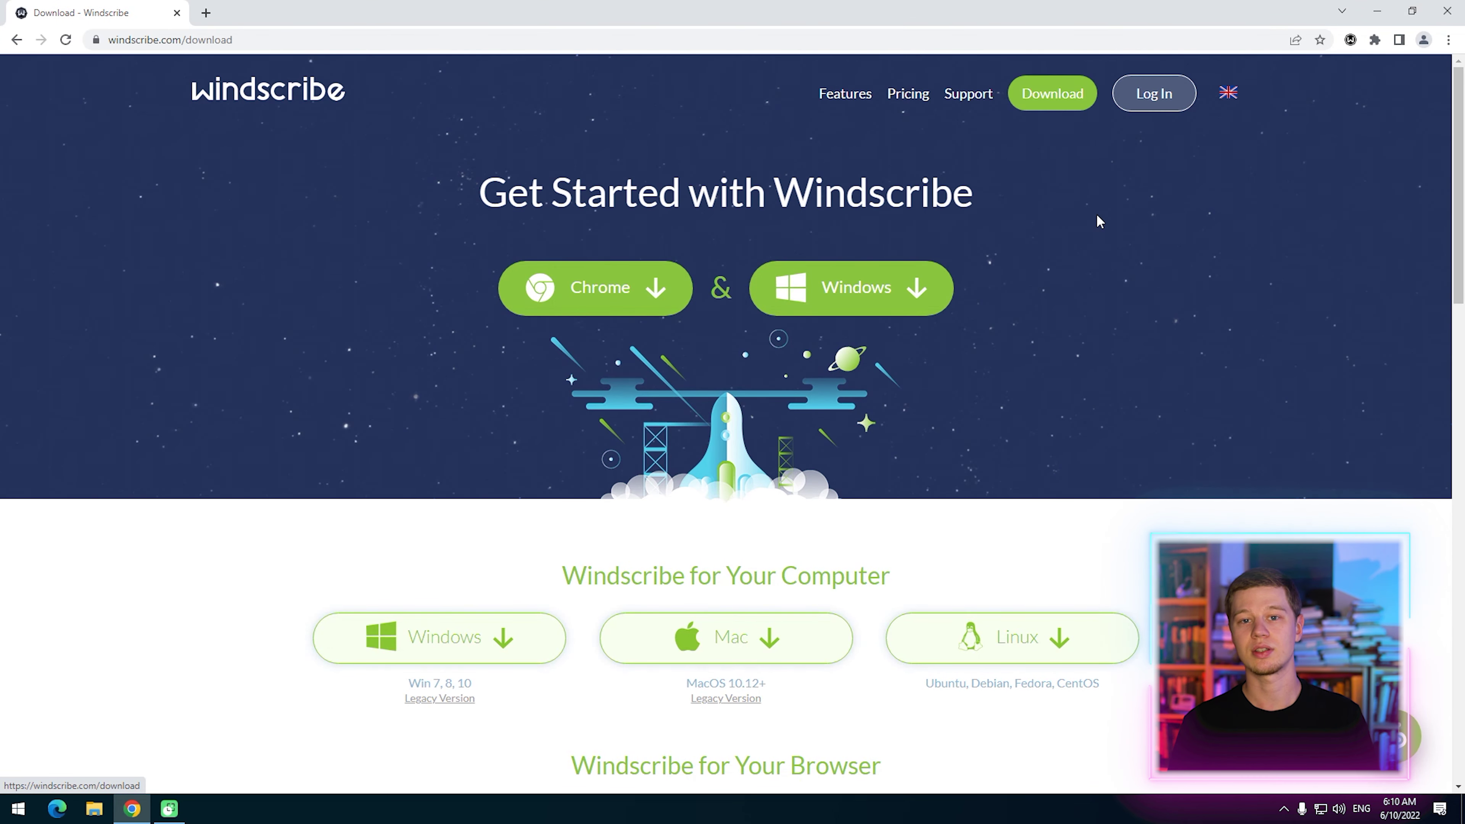
scroll(1178, 260, "down", 5)
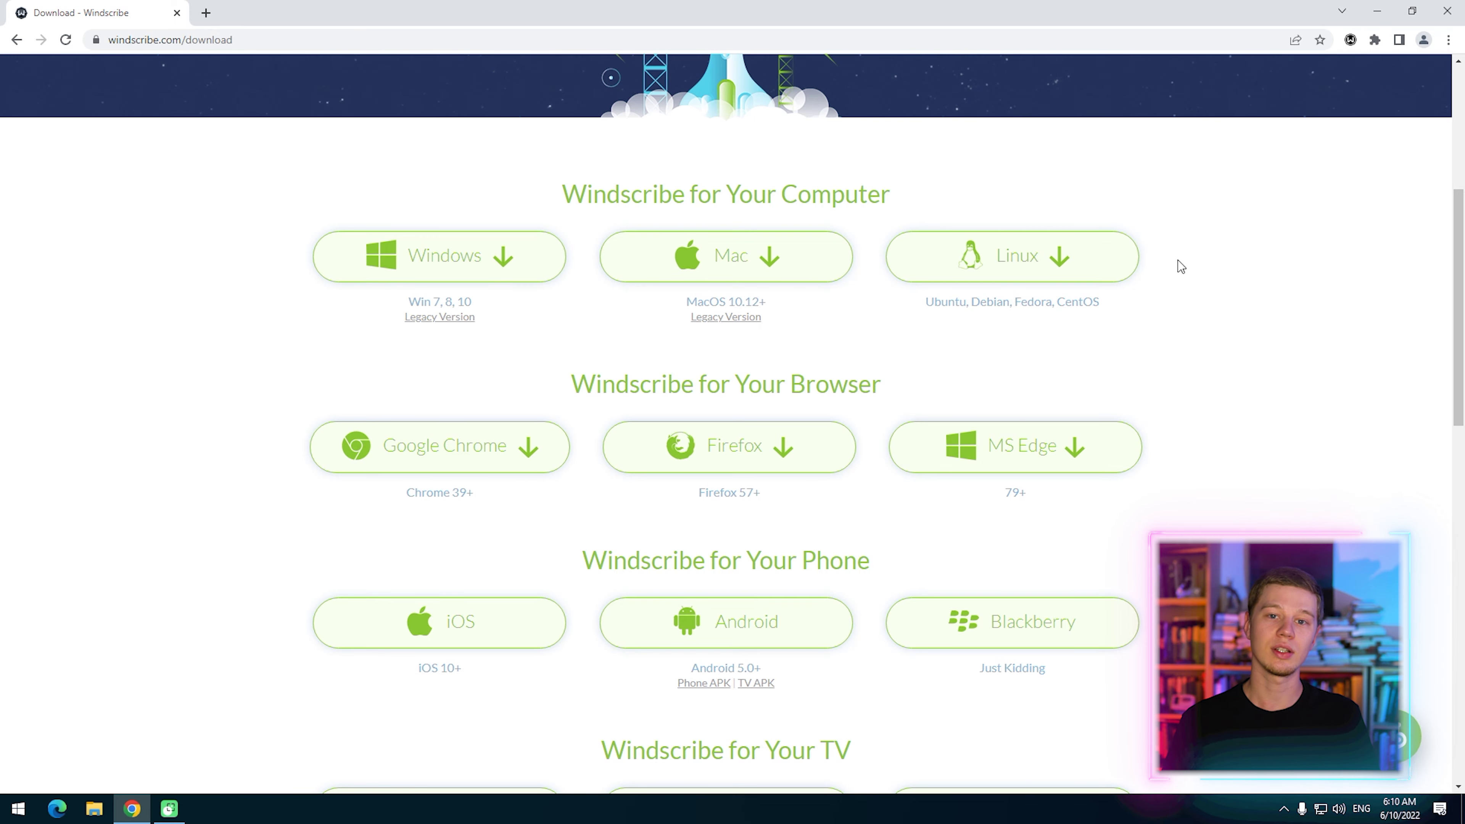
scroll(1177, 260, "down", 5)
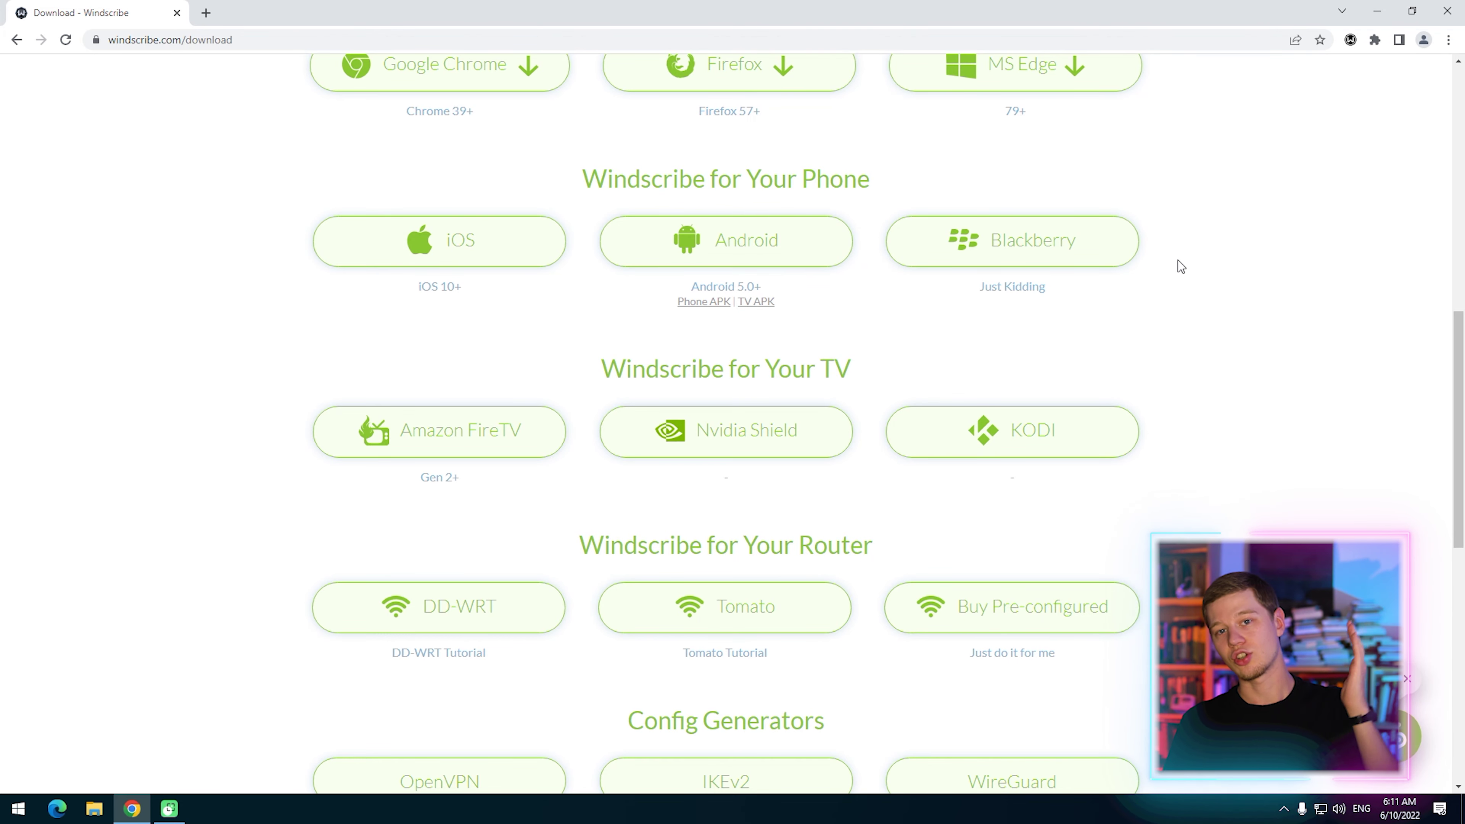
scroll(1177, 259, "down", 4)
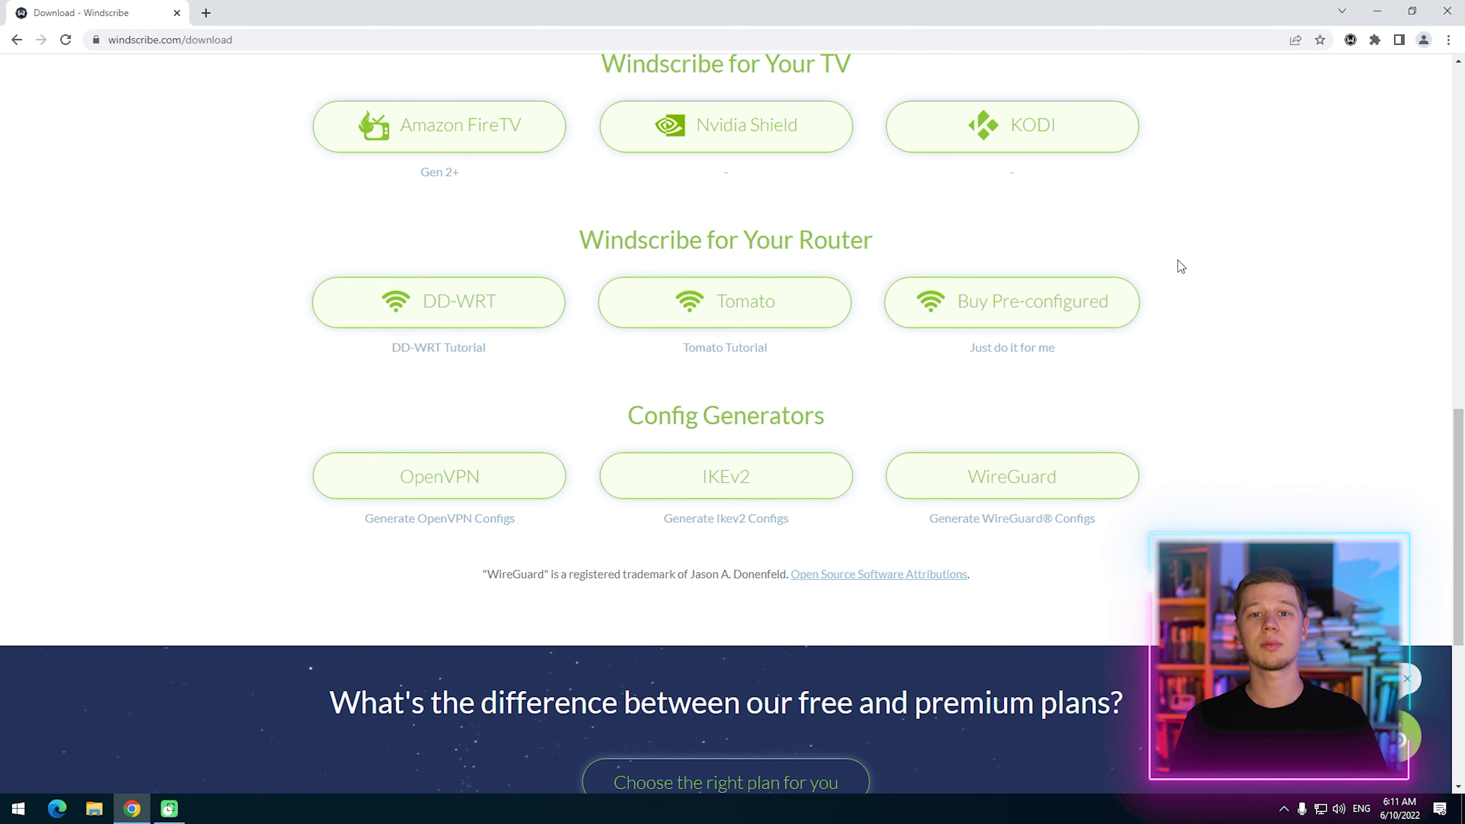
scroll(1178, 261, "down", 3)
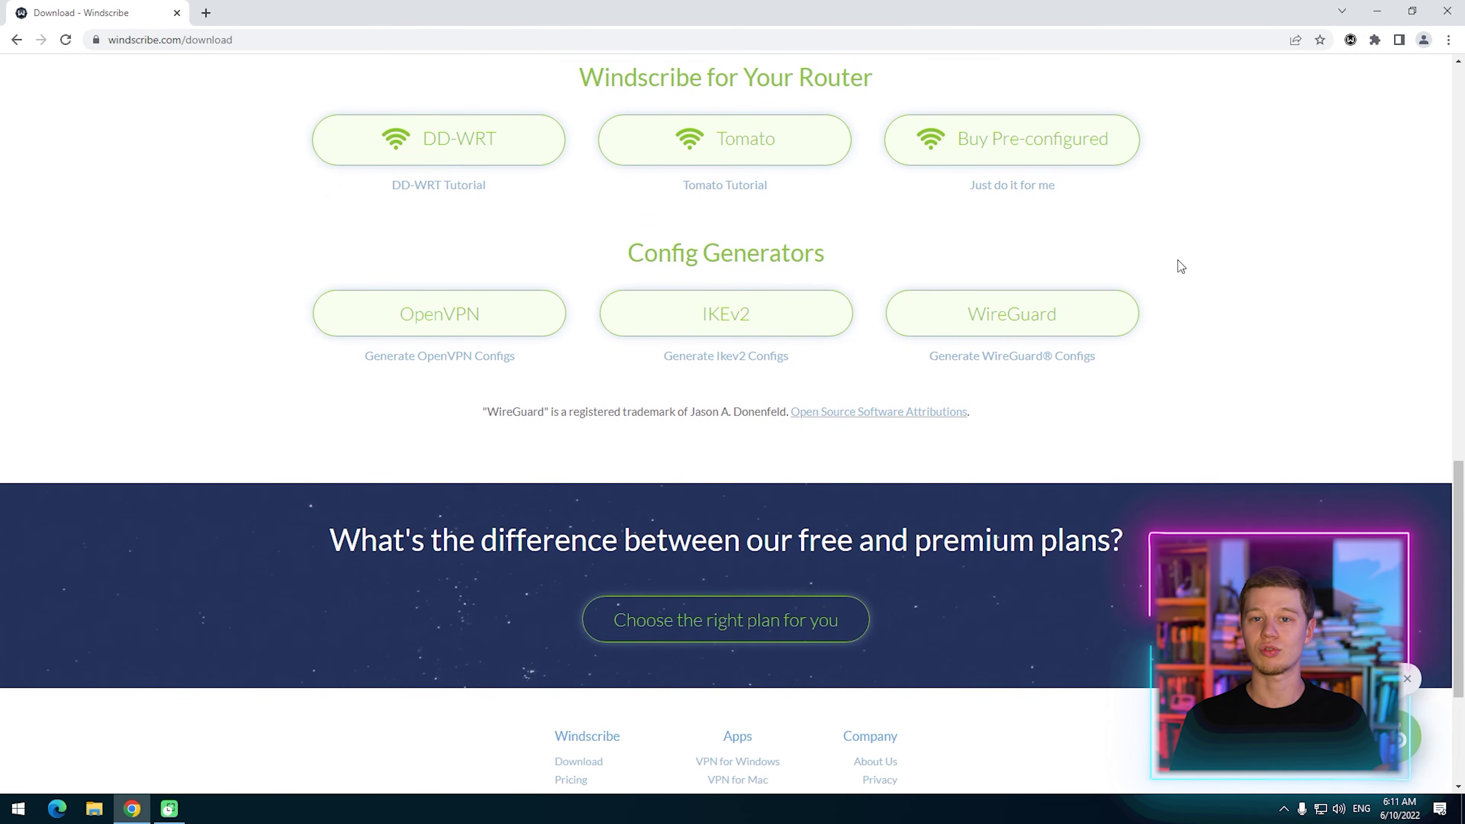
scroll(1178, 261, "down", 3)
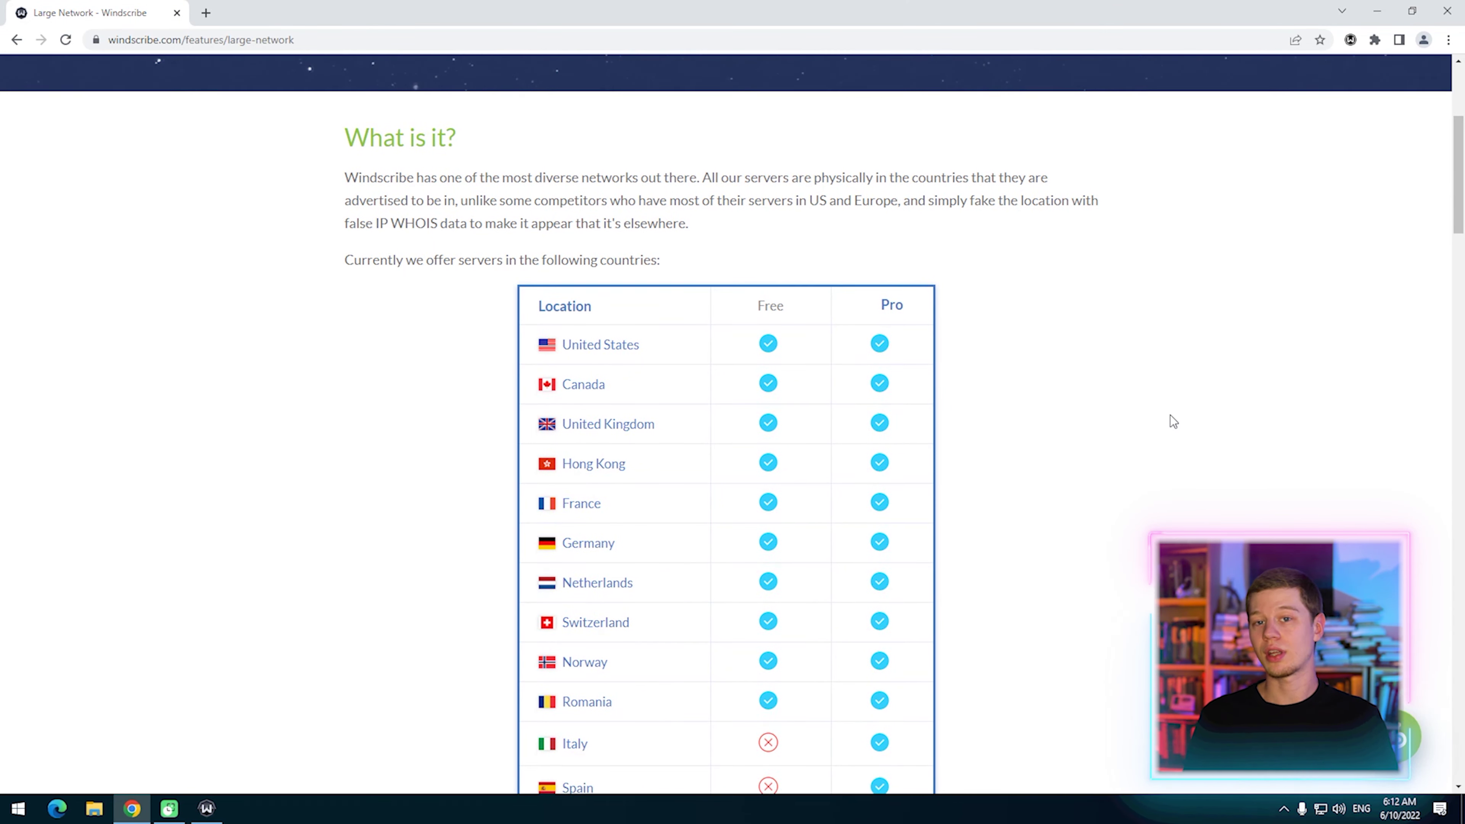
scroll(1170, 414, "down", 4)
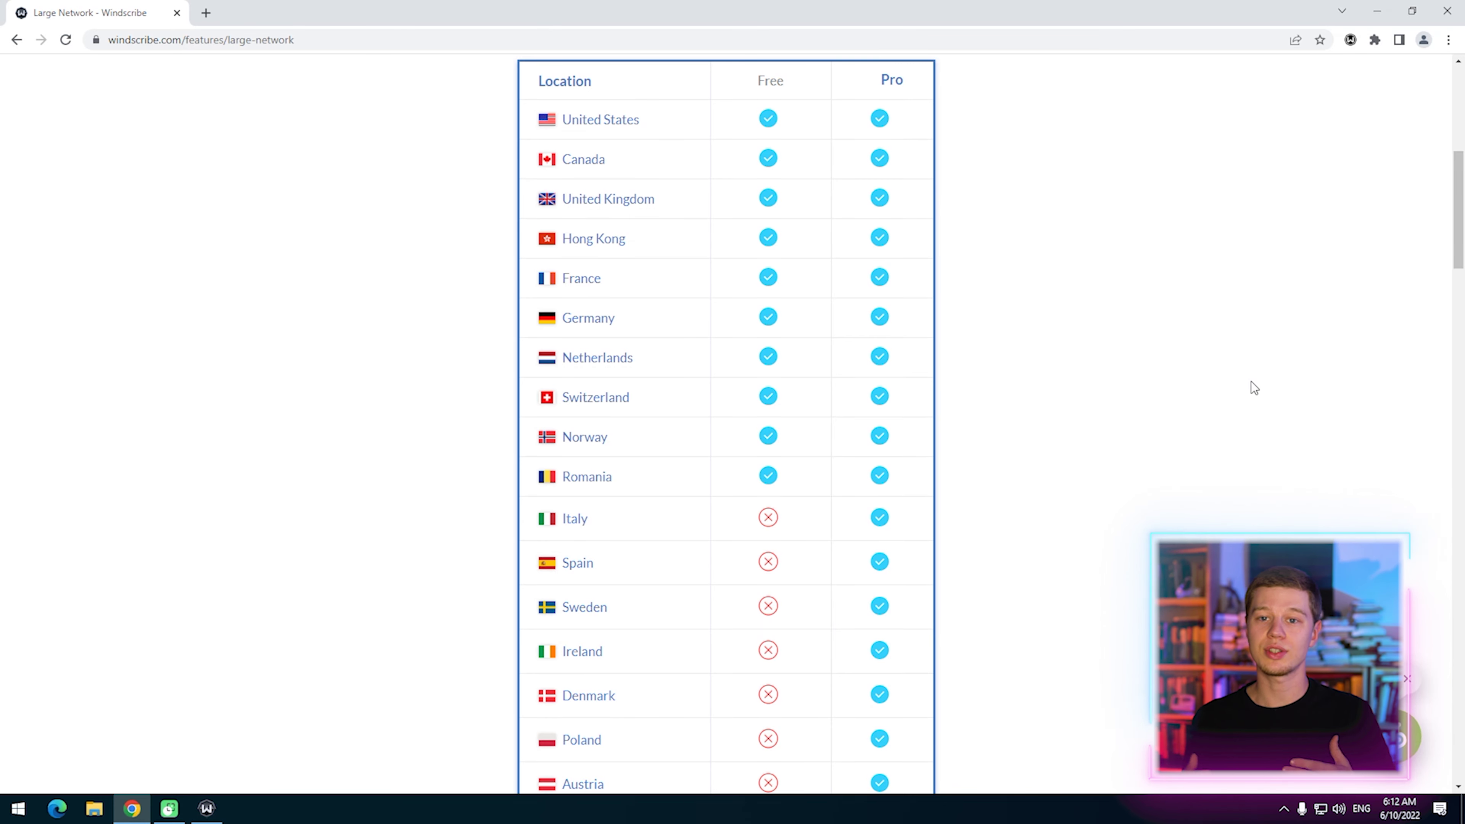
In the Windscribe desktop client, leave Connection settings and expand the US Central server locations
left_click(206, 809)
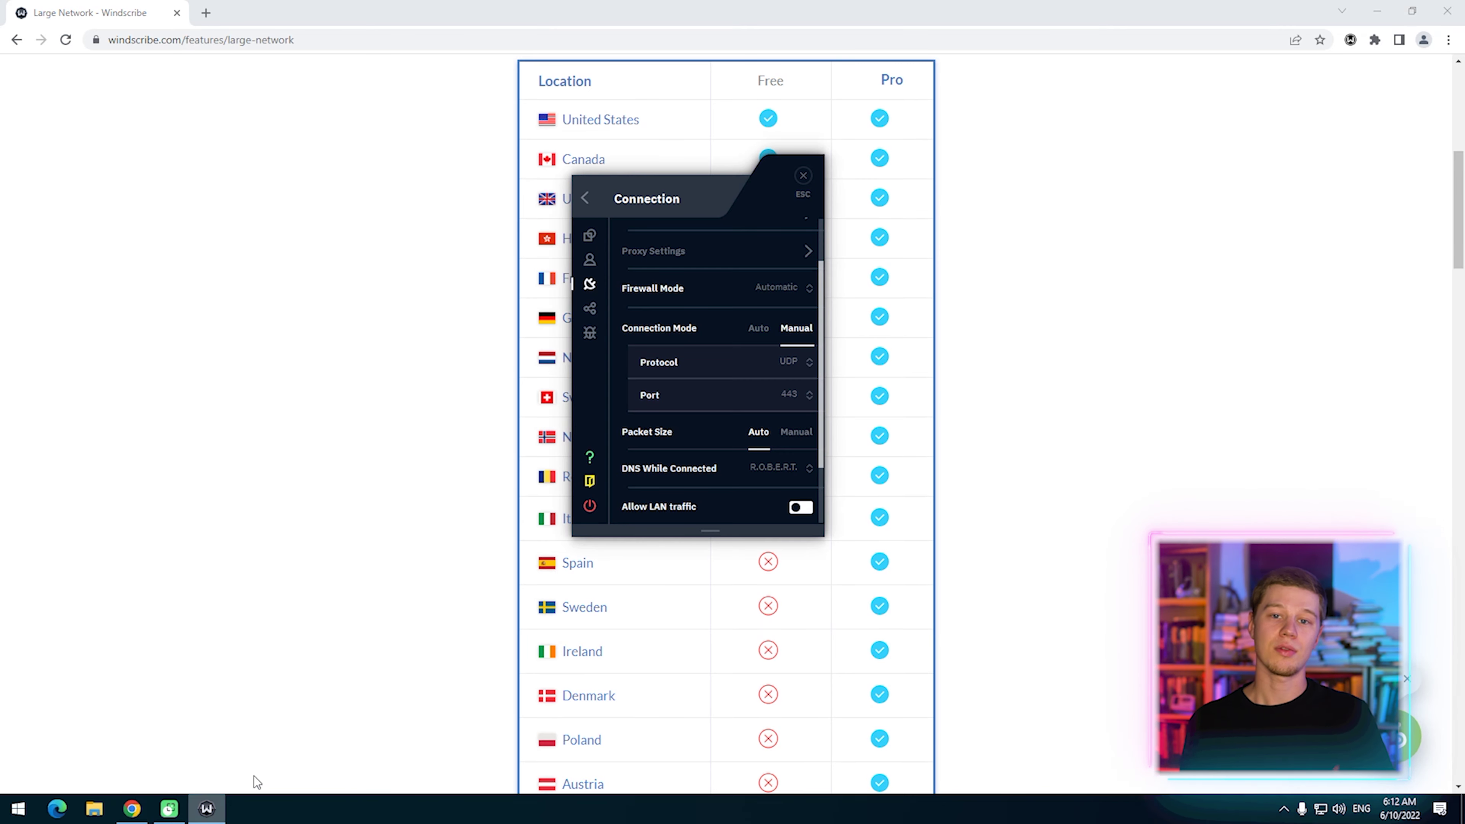
left_click(587, 200)
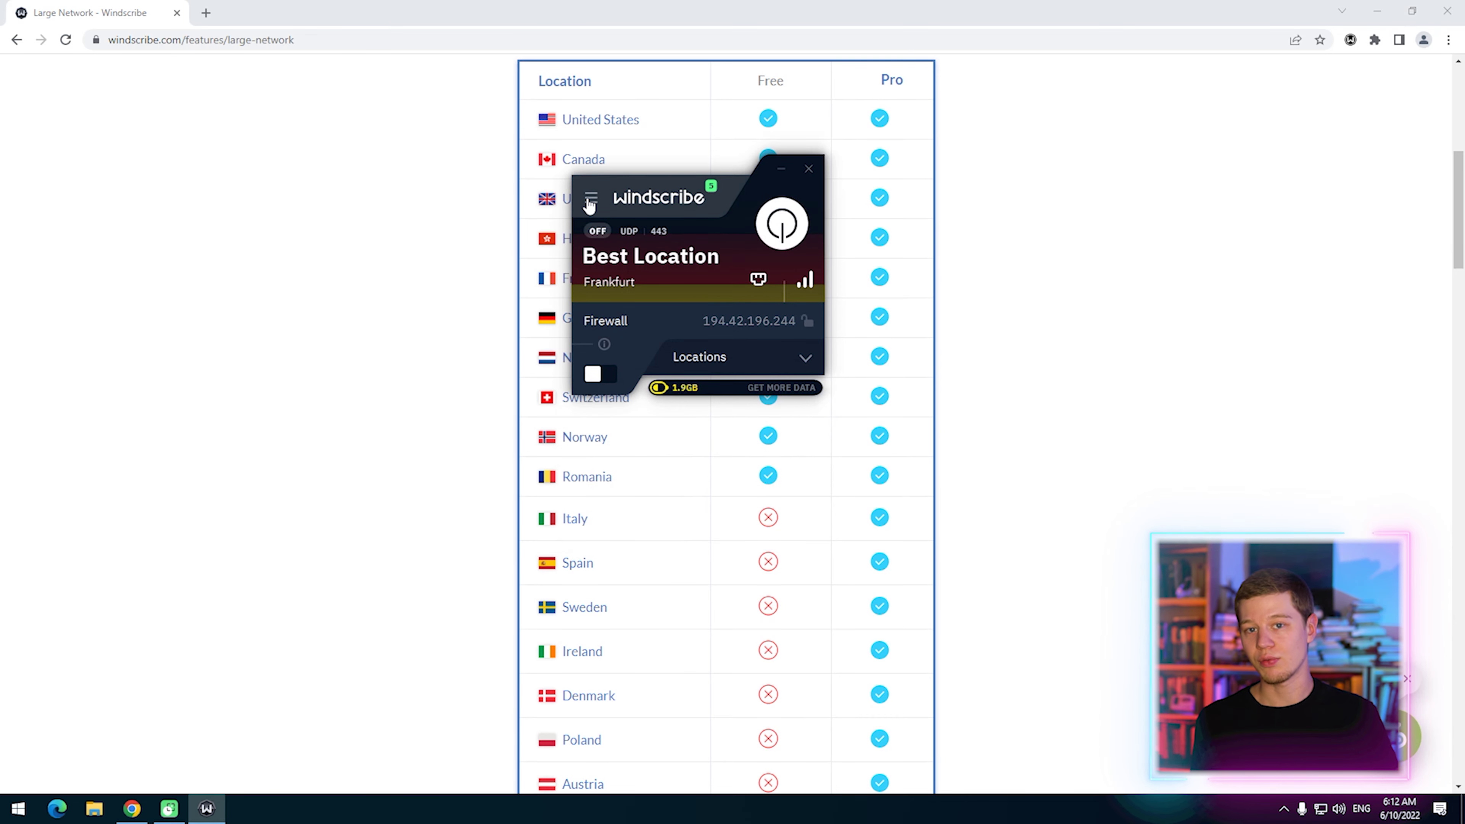
left_click(749, 369)
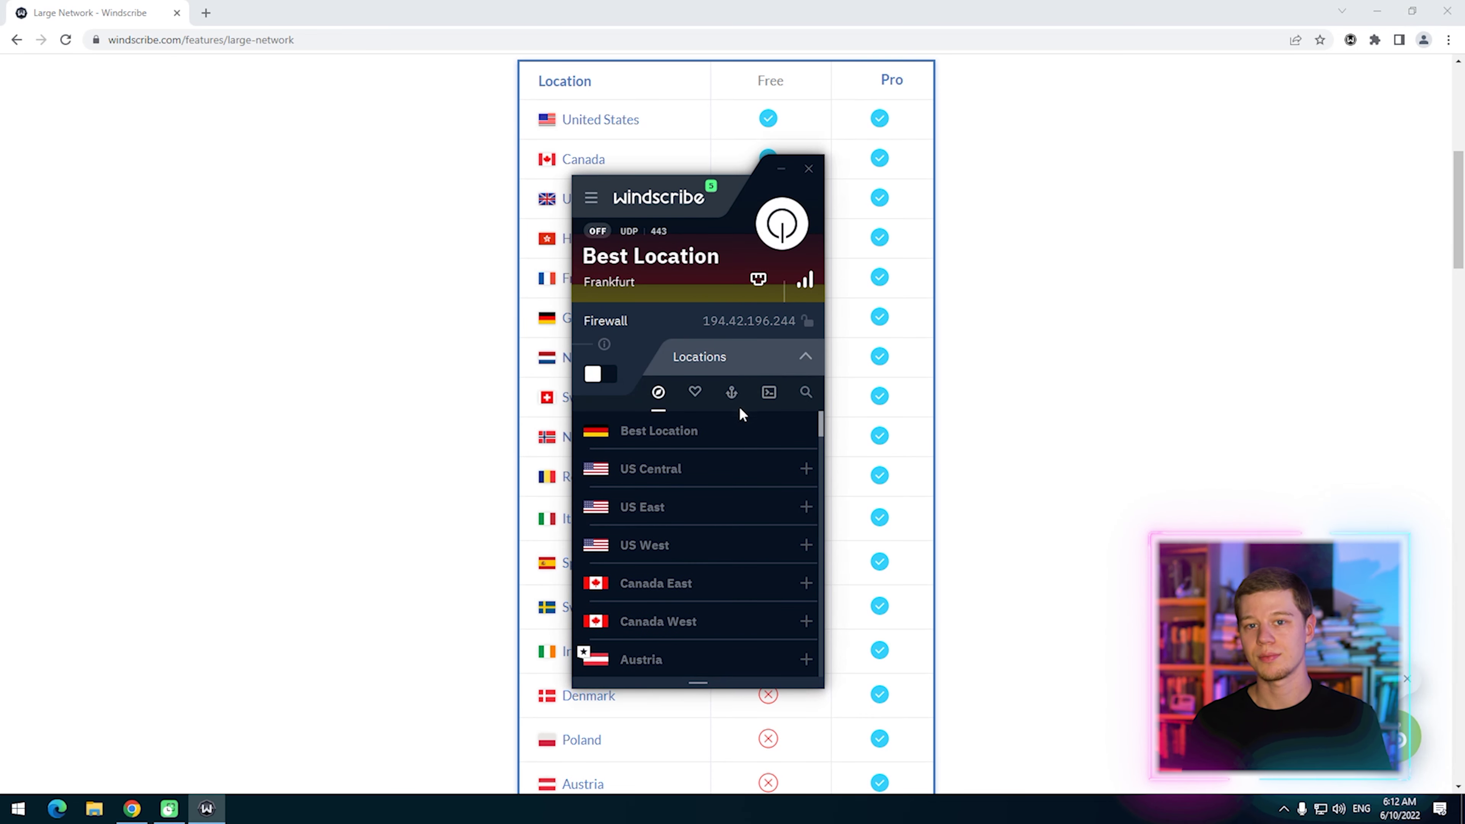
left_click(704, 489)
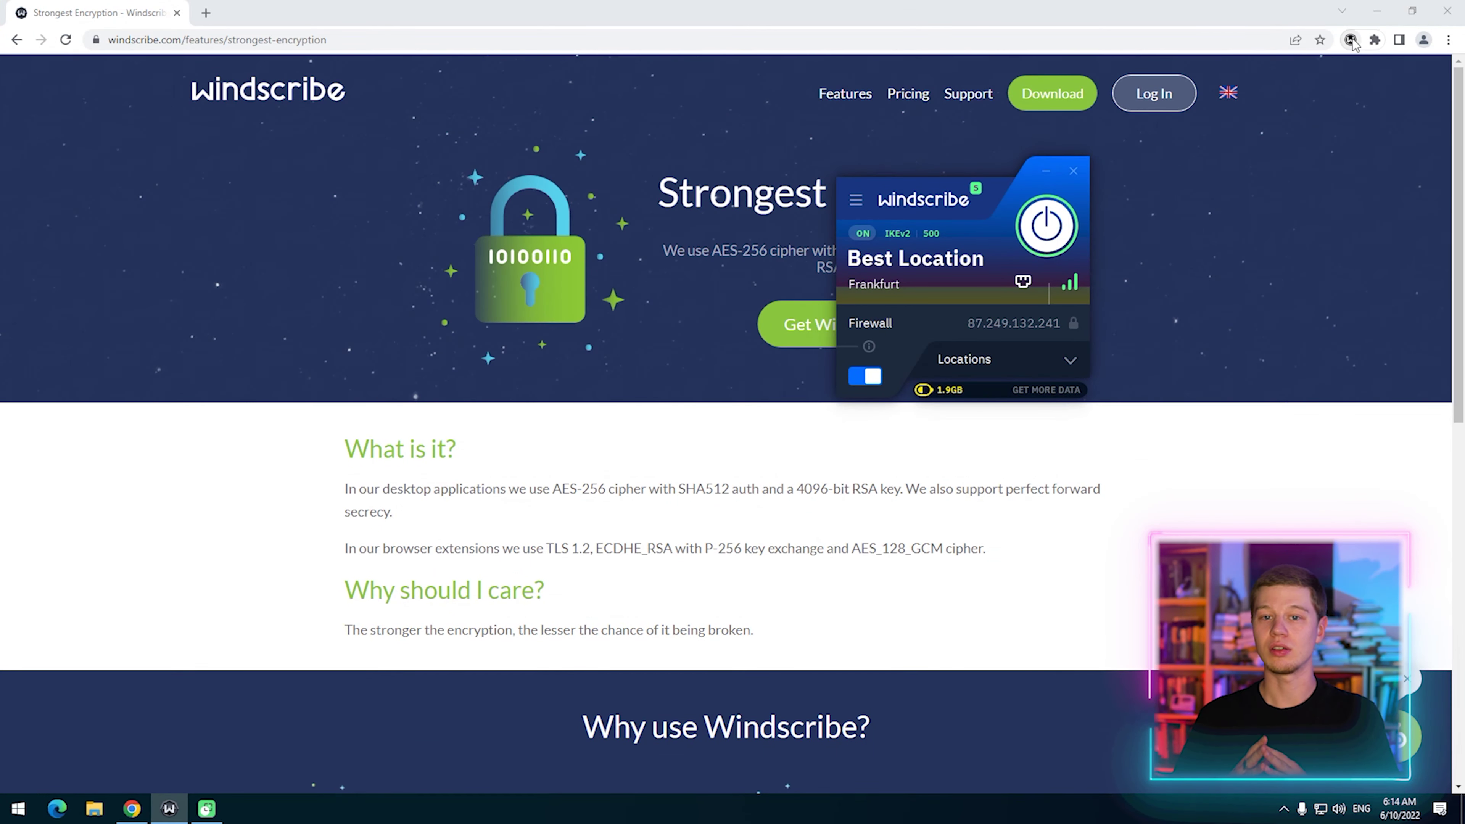
Glance at the extension popup, then scroll through the General, Desktop App and Browser Extension features
left_click(1350, 41)
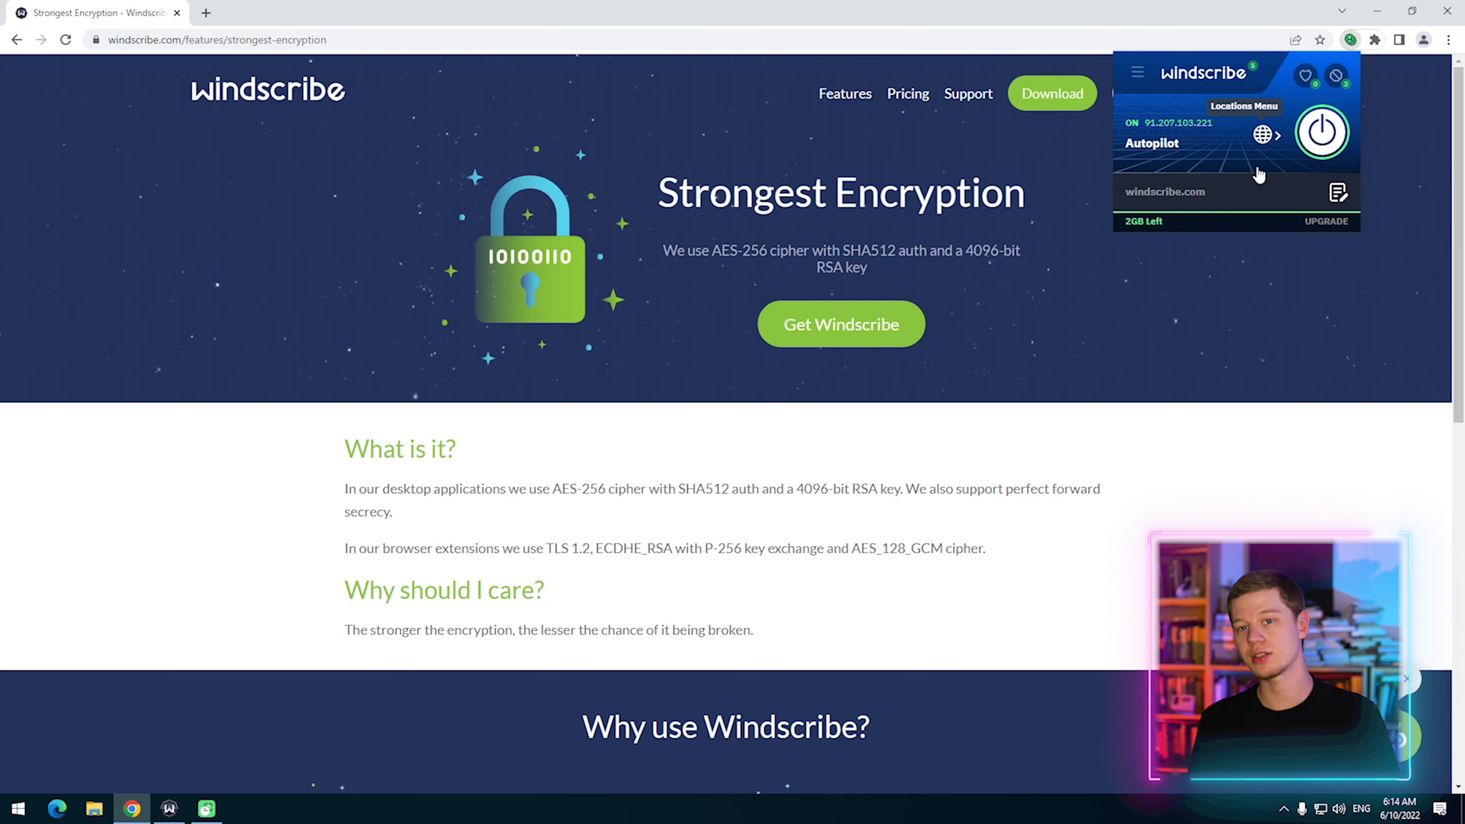
left_click(1214, 298)
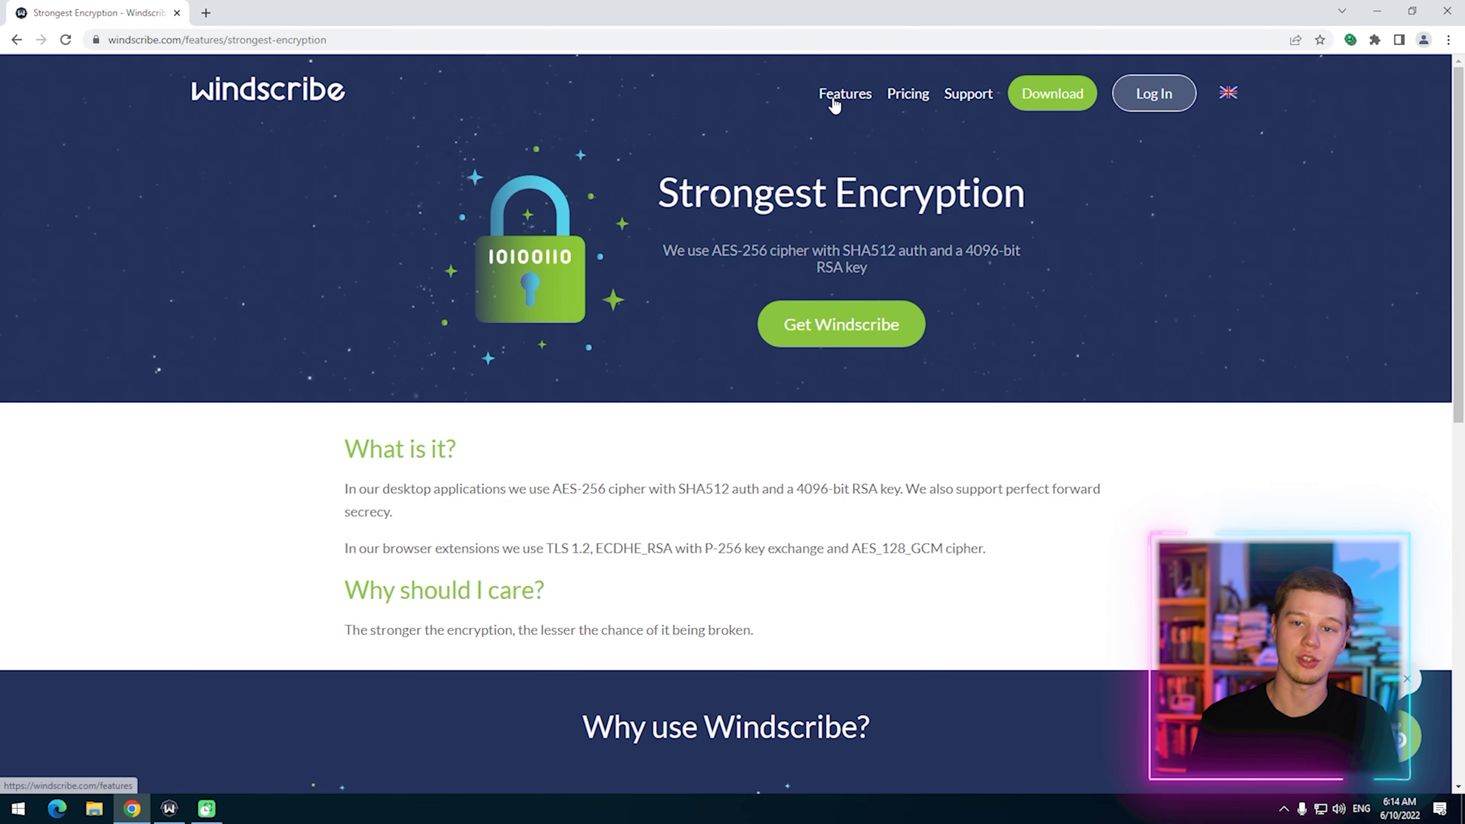
scroll(1131, 287, "down", 5)
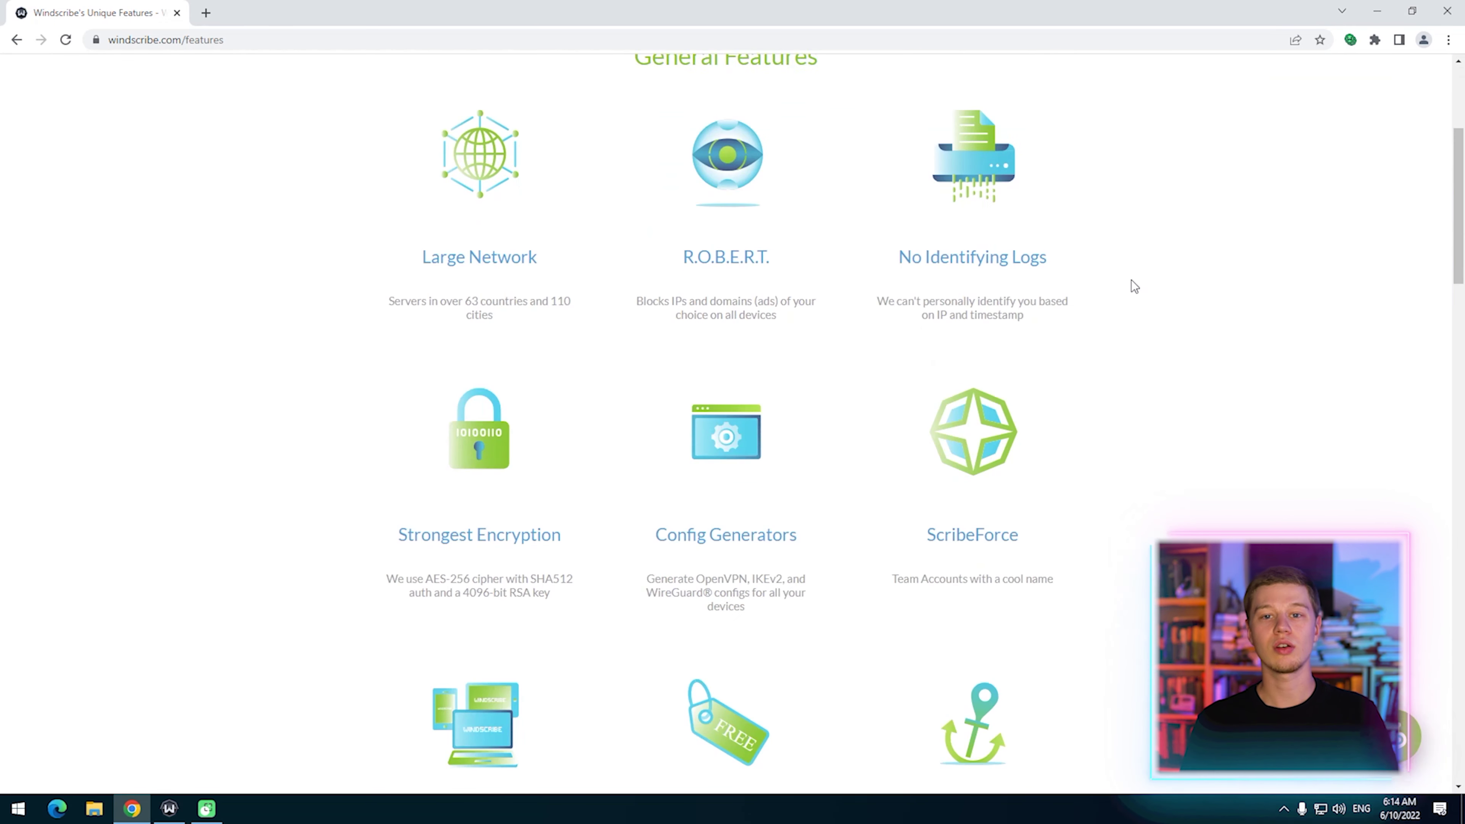
scroll(1131, 280, "down", 6)
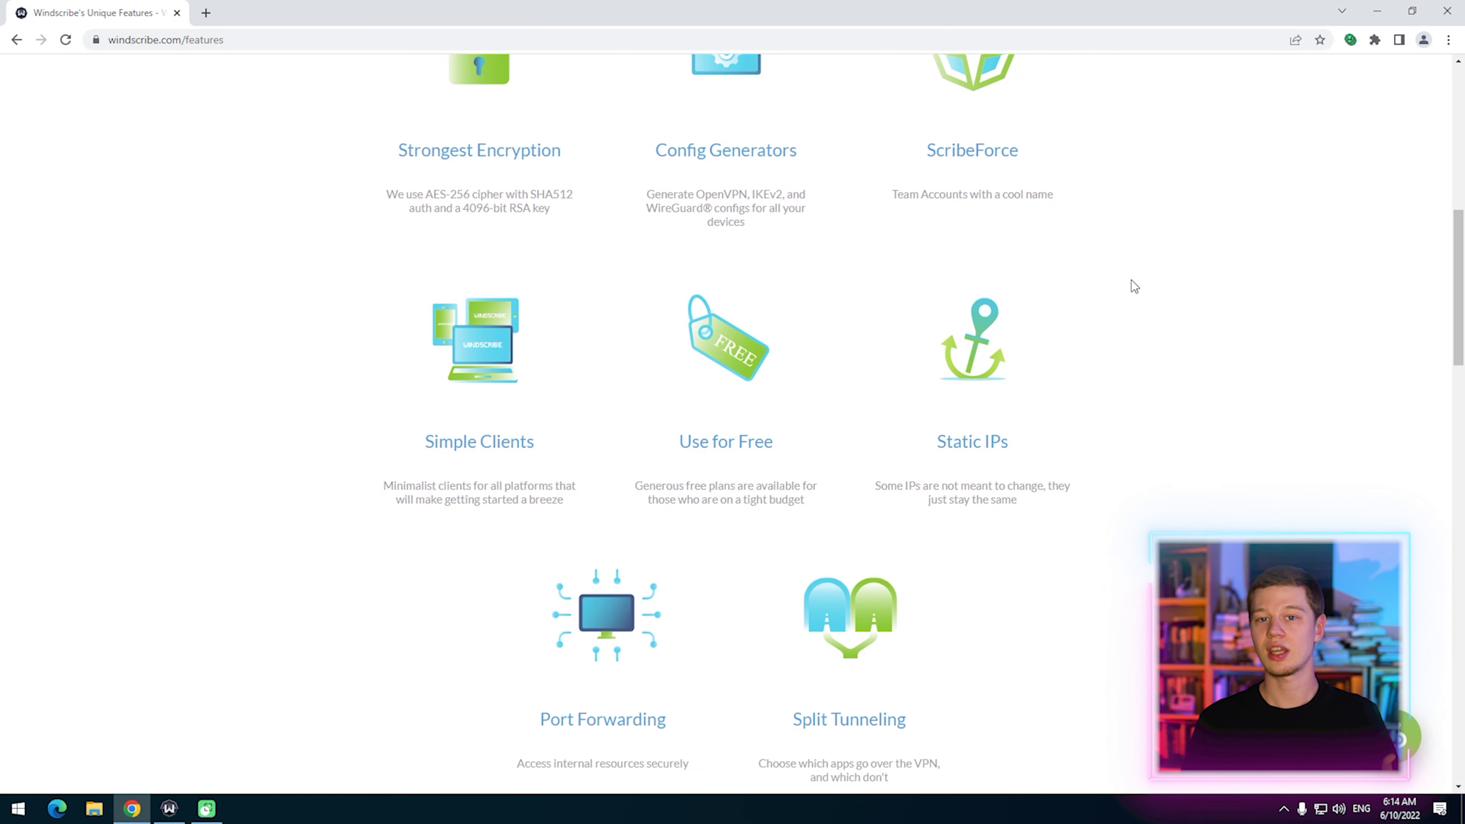
scroll(1131, 280, "down", 8)
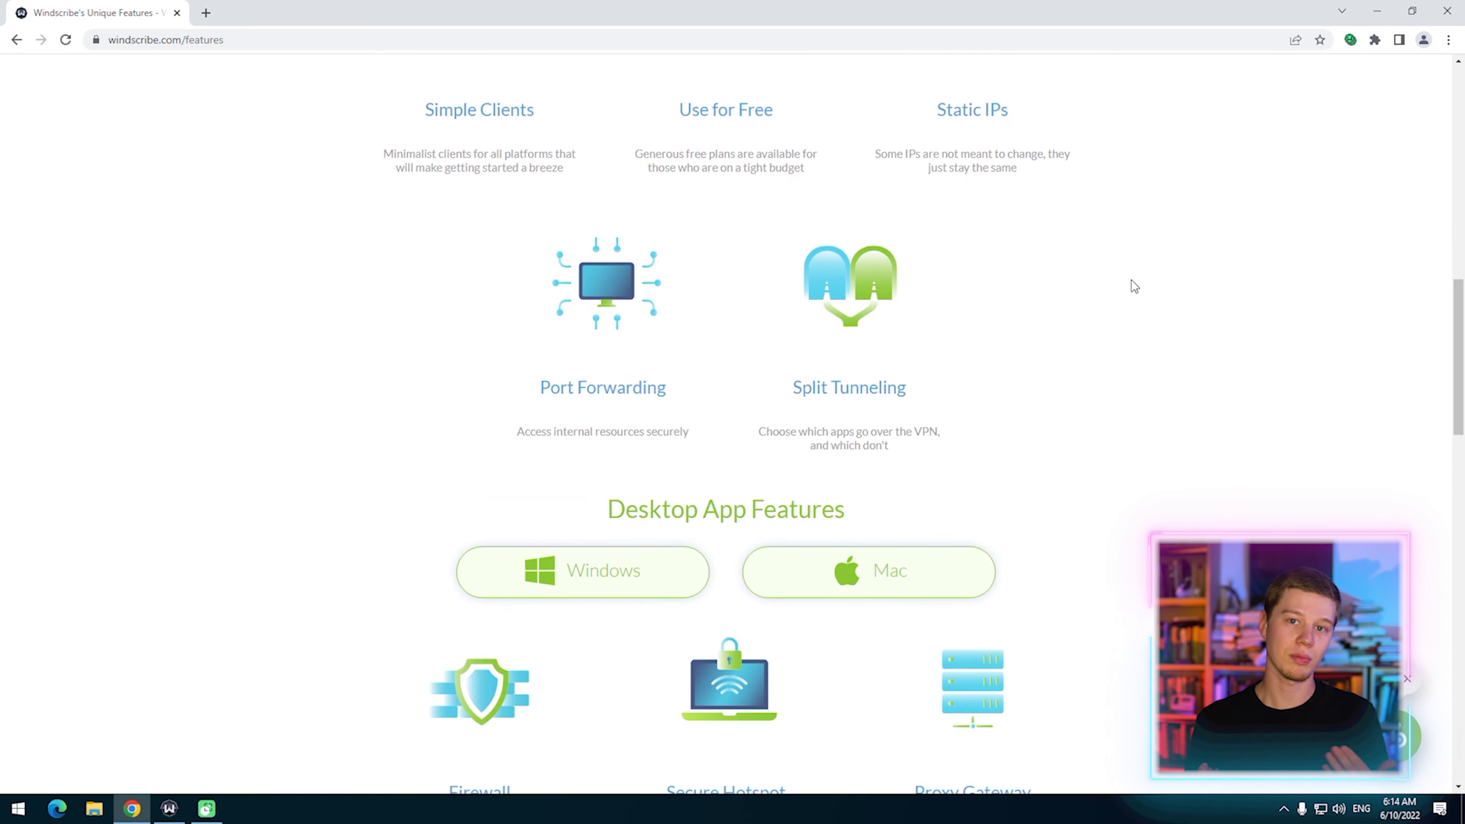
scroll(1132, 280, "down", 4)
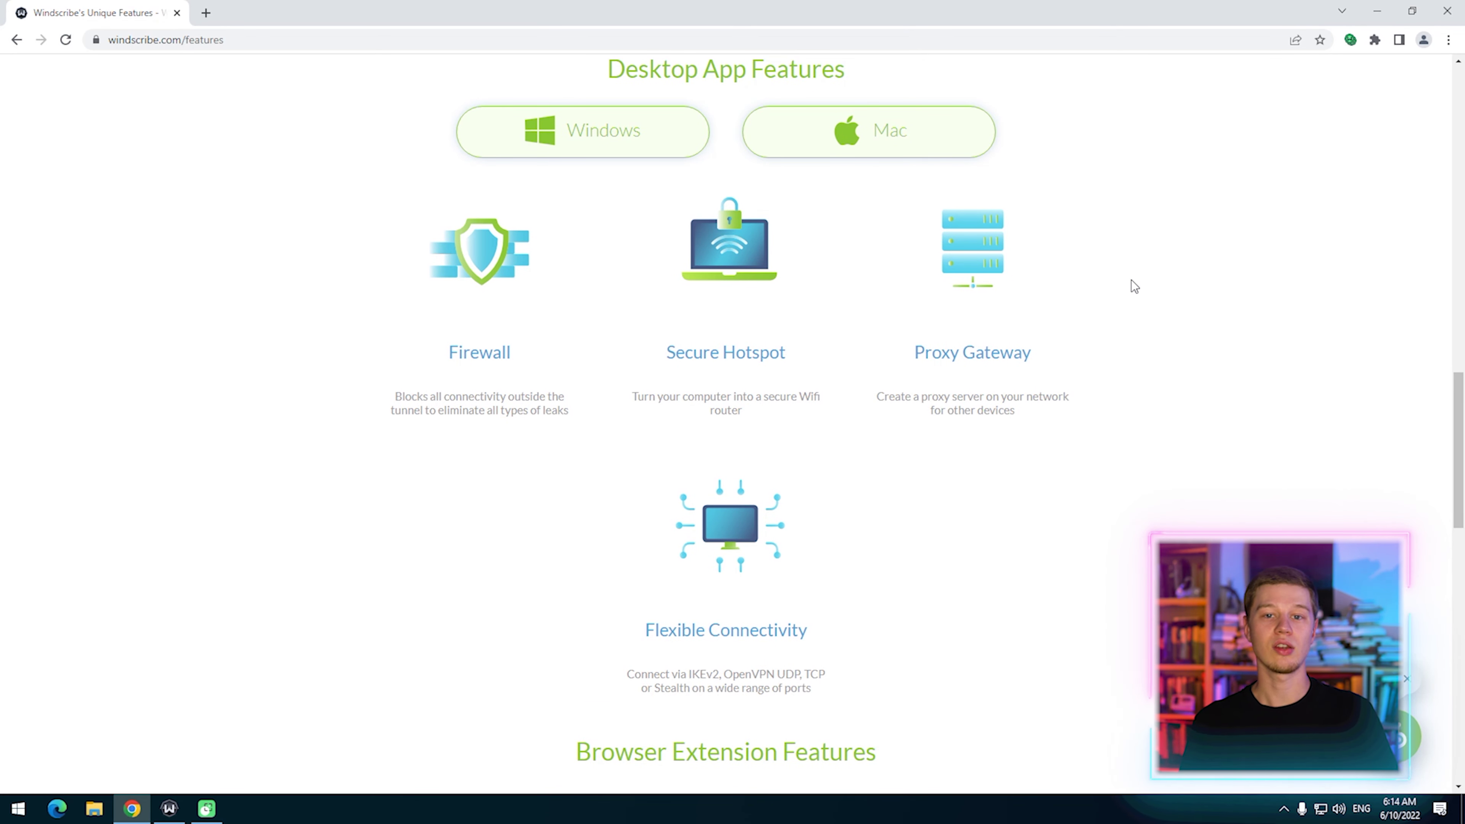
scroll(1131, 279, "down", 10)
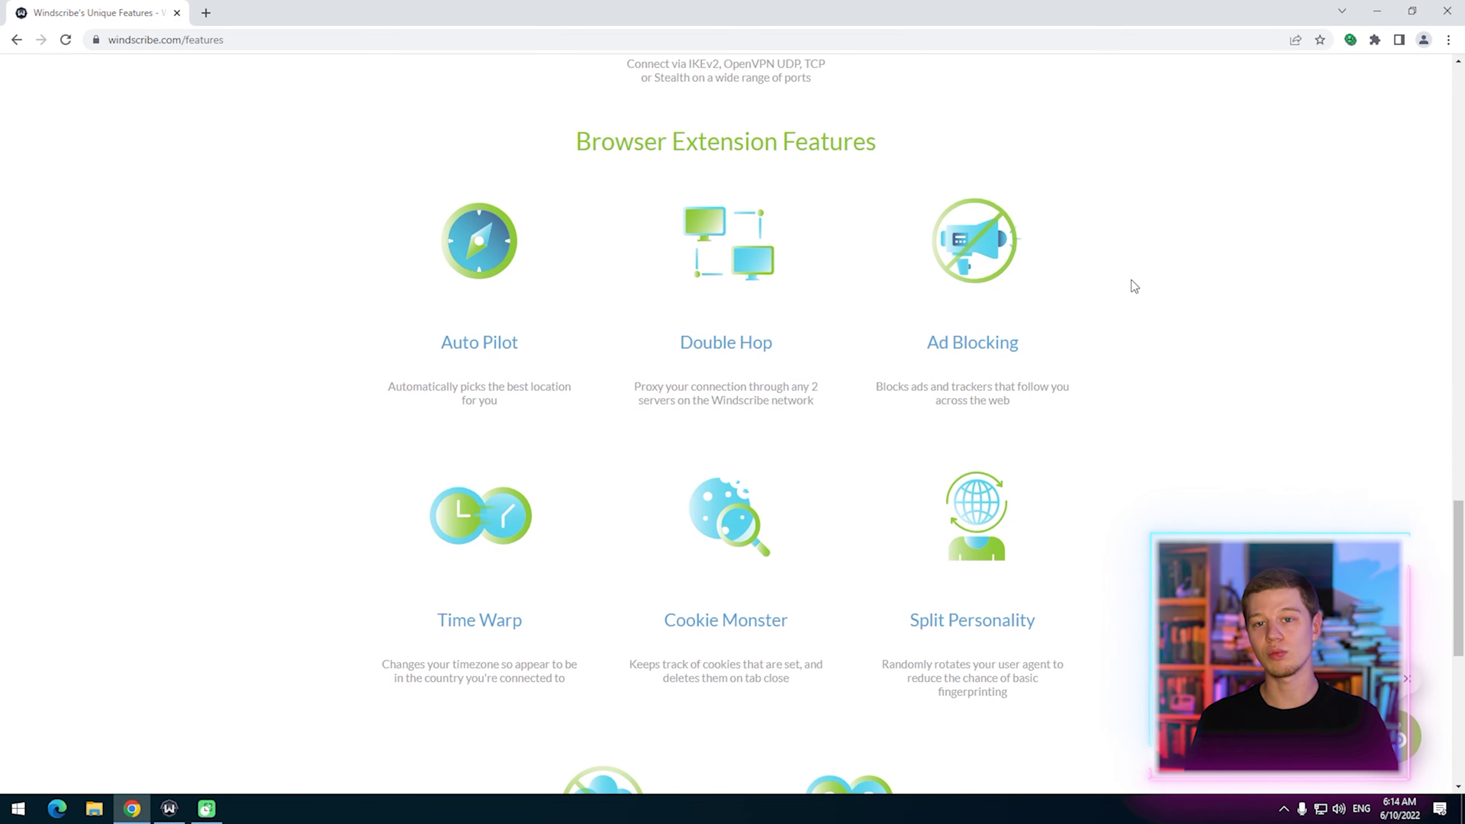
scroll(1131, 279, "down", 1)
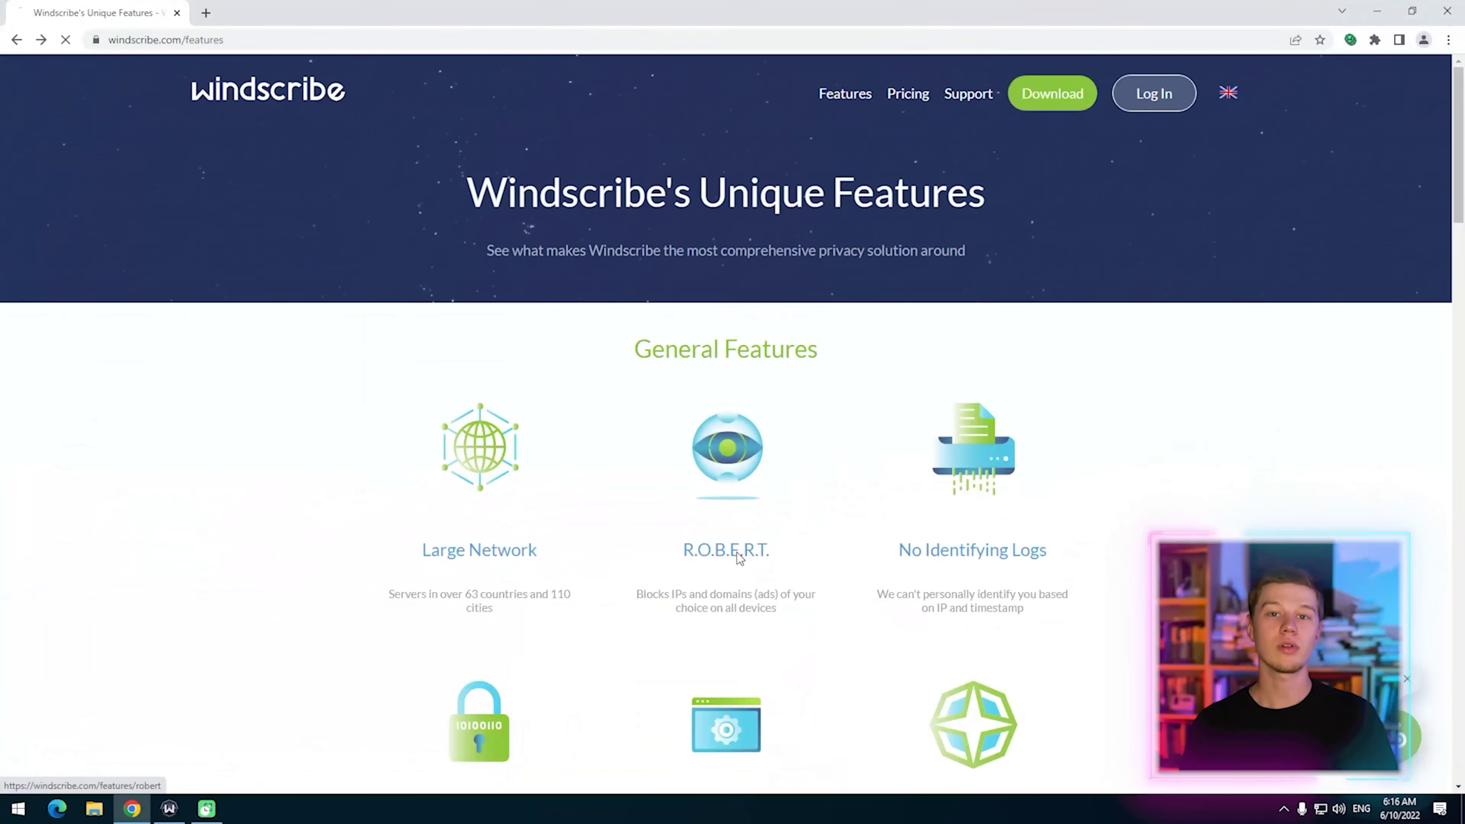
Open the R.O.B.E.R.T. feature page and scroll through its full description
left_click(771, 550)
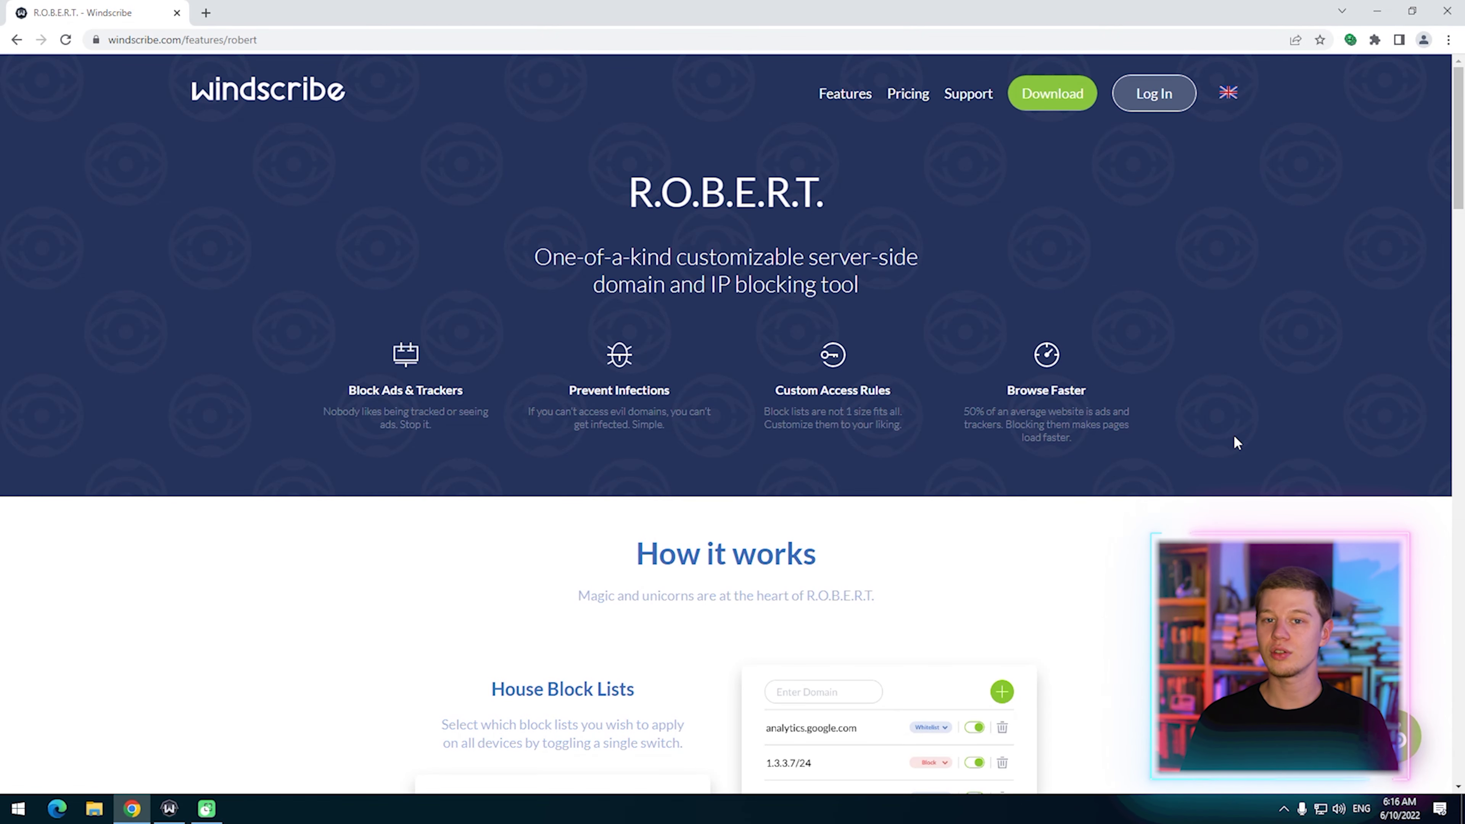
scroll(1233, 437, "down", 5)
scroll(1234, 442, "down", 9)
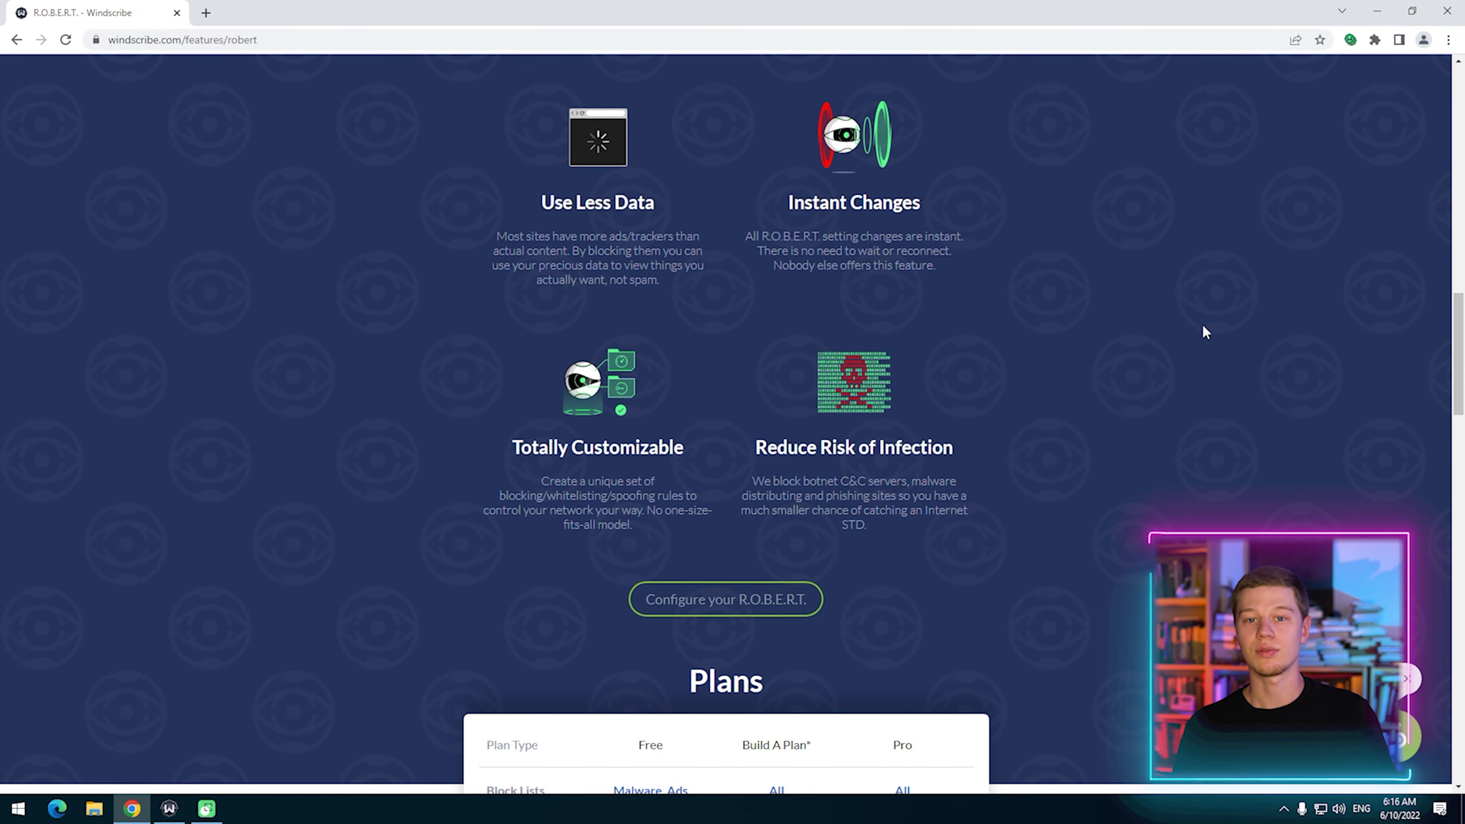
scroll(1203, 326, "down", 8)
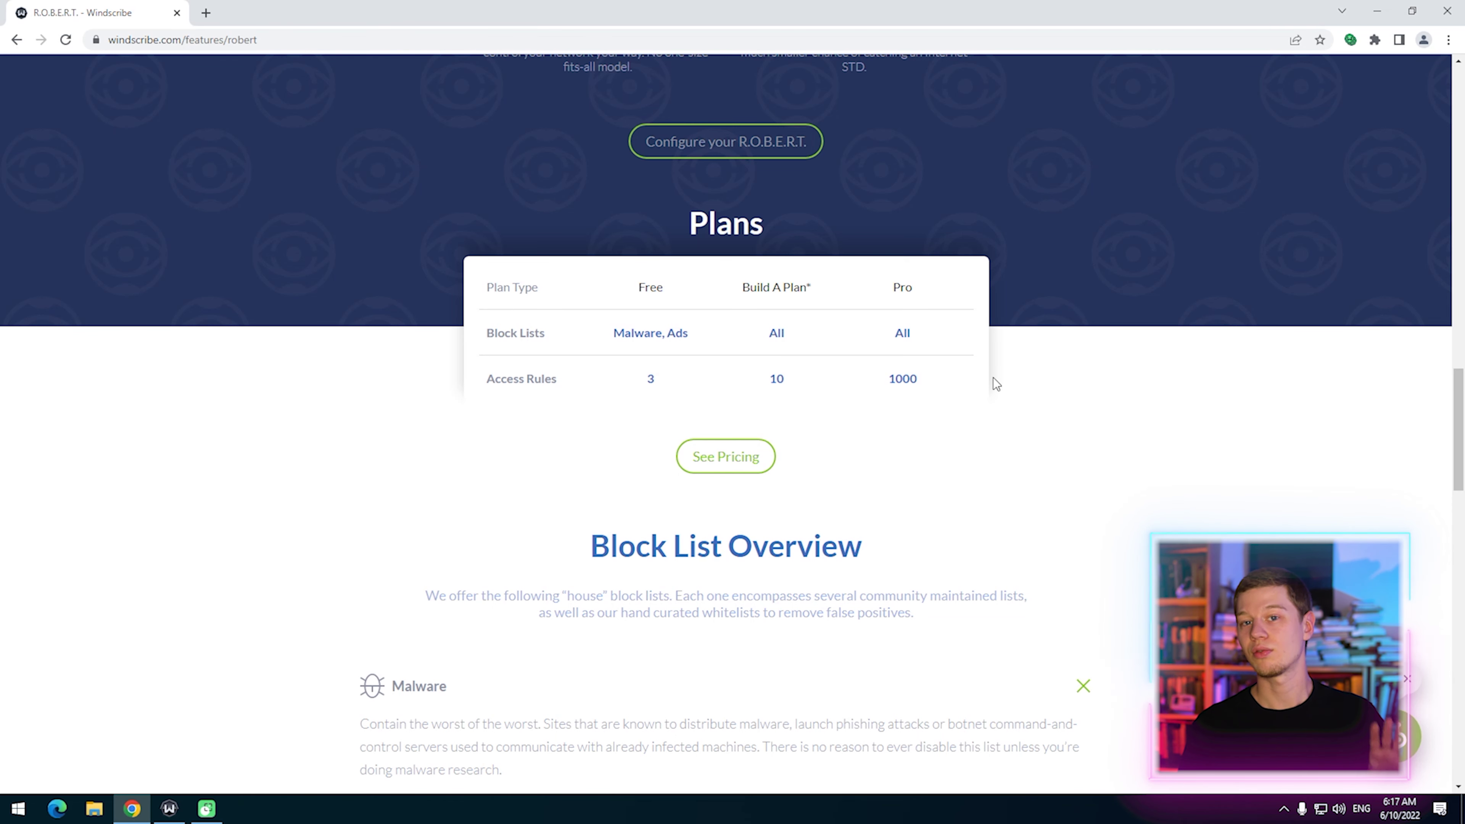
scroll(1131, 361, "down", 1)
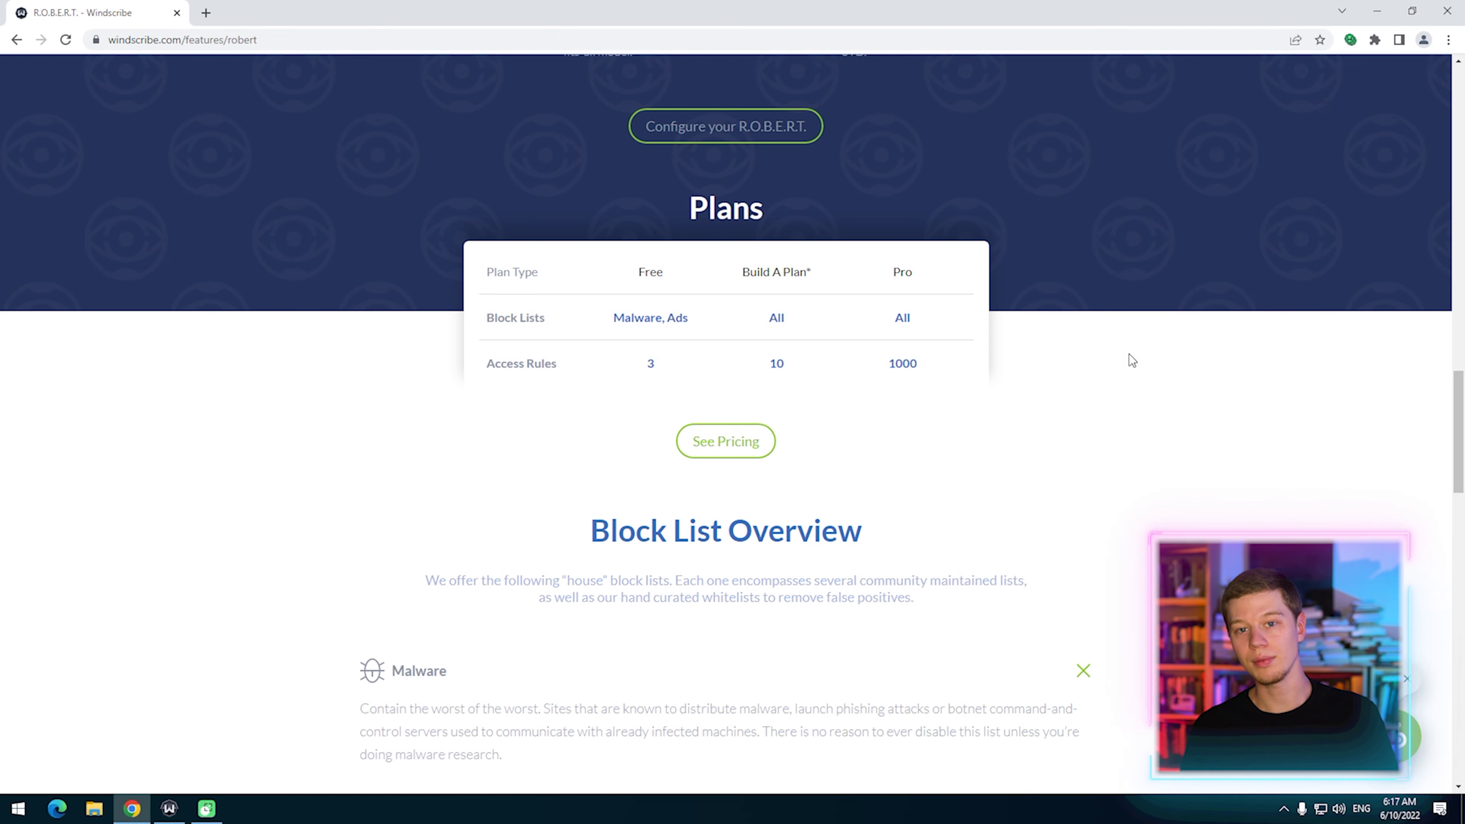
scroll(1130, 356, "down", 1)
scroll(1130, 355, "down", 5)
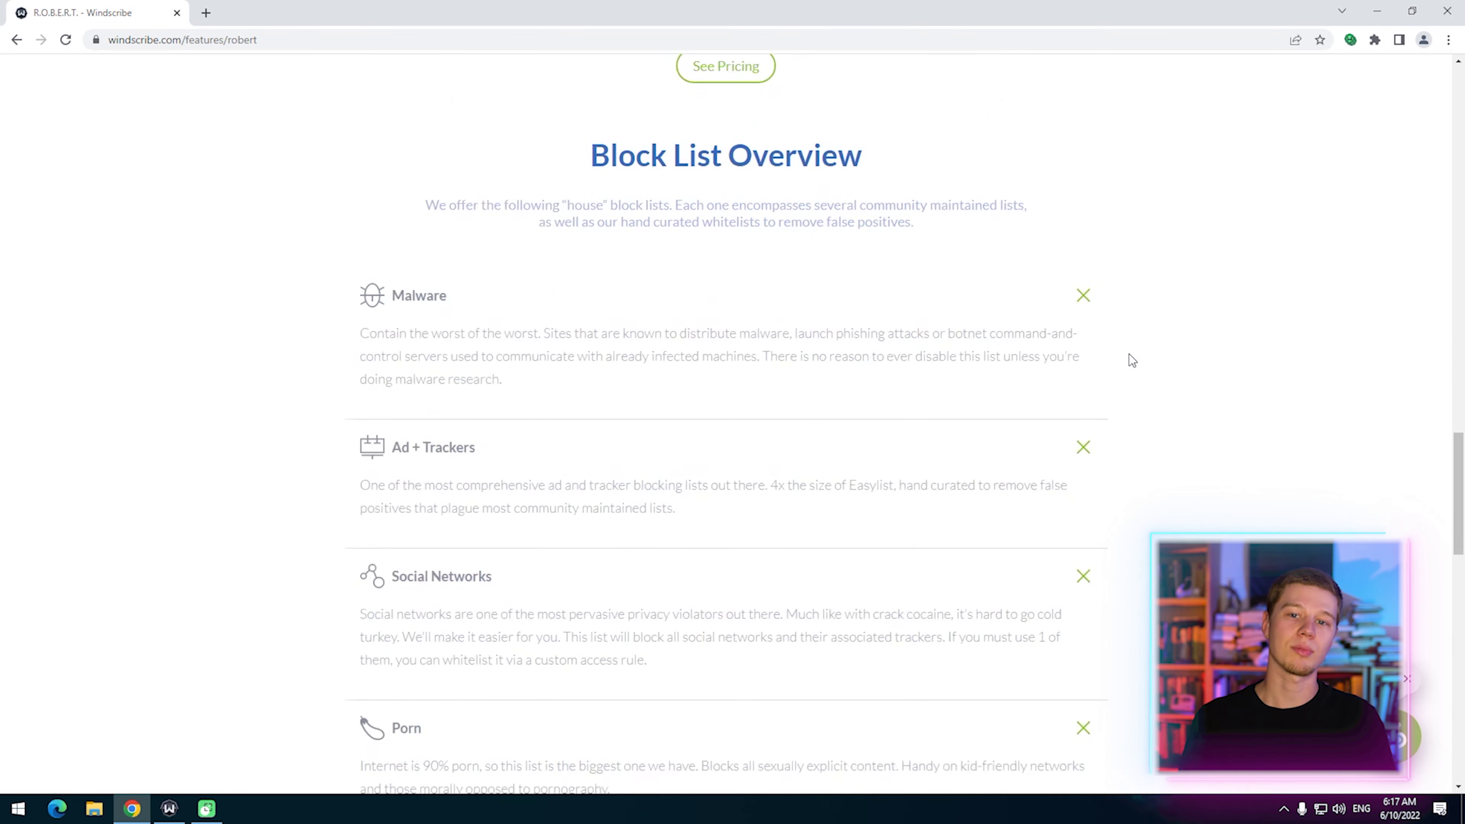
scroll(1129, 356, "down", 1)
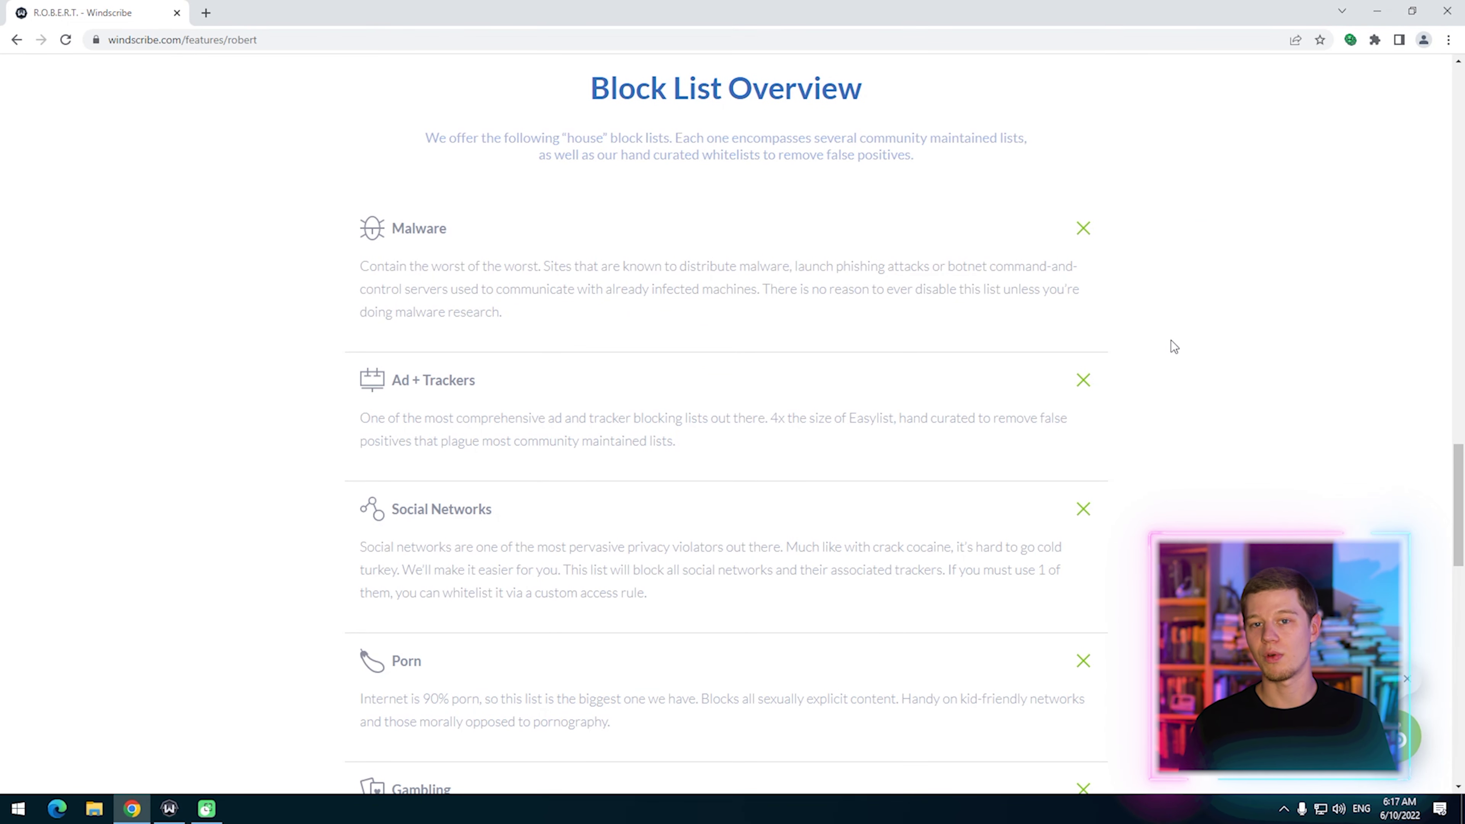
scroll(1174, 346, "down", 1)
scroll(1174, 347, "down", 4)
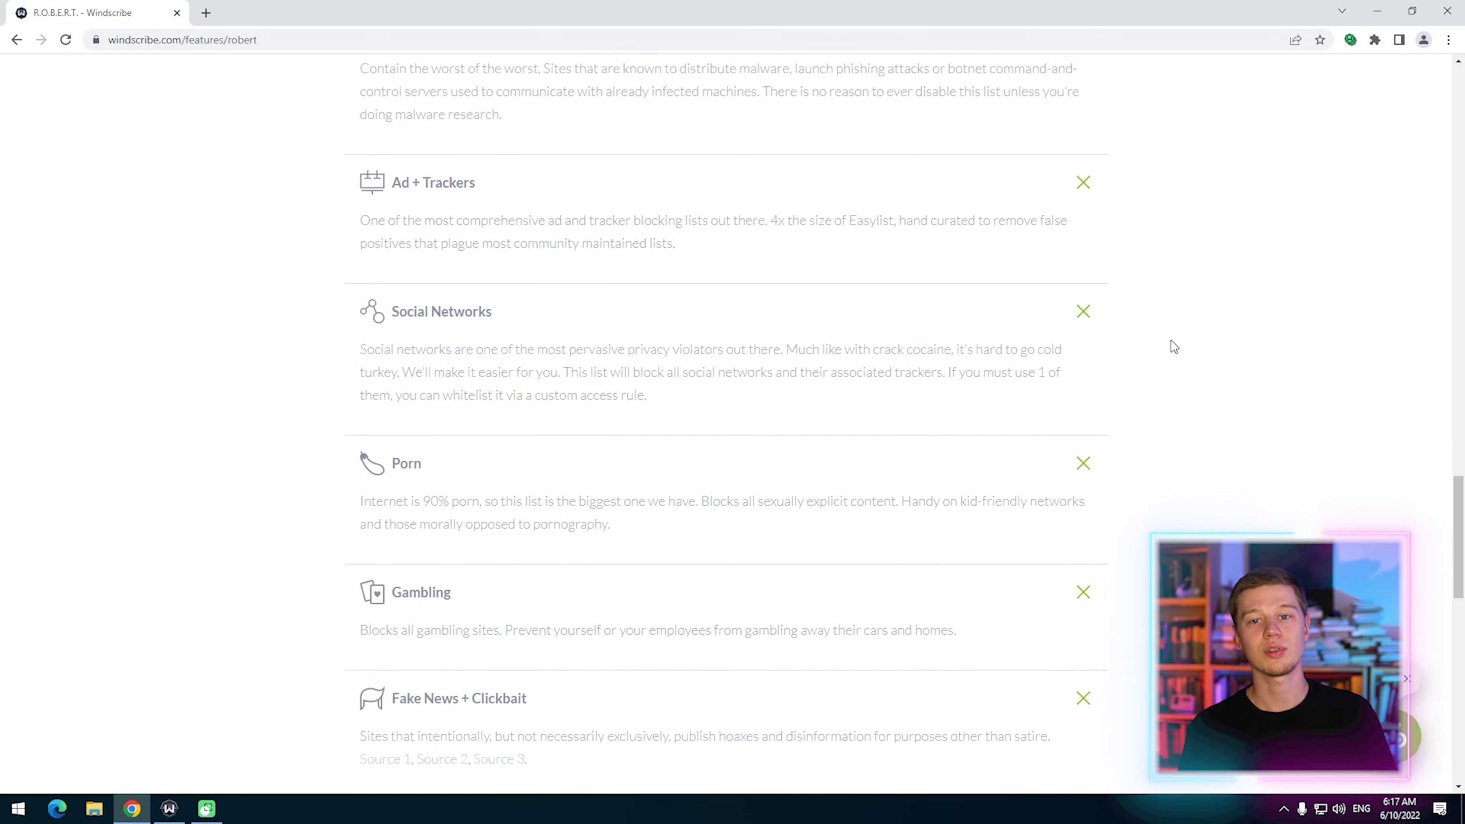
scroll(1174, 347, "down", 4)
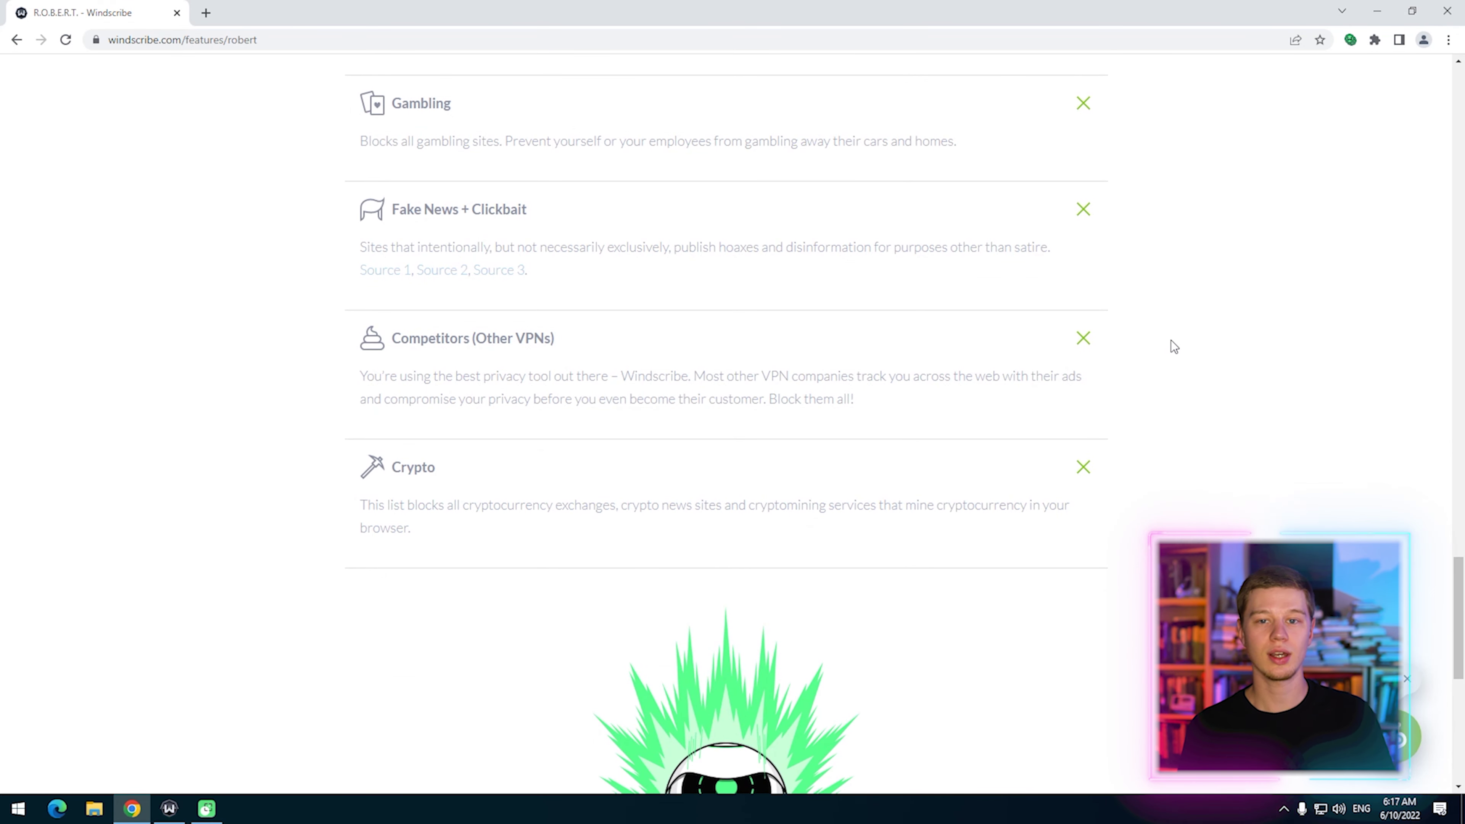
scroll(279, 597, "down", 6)
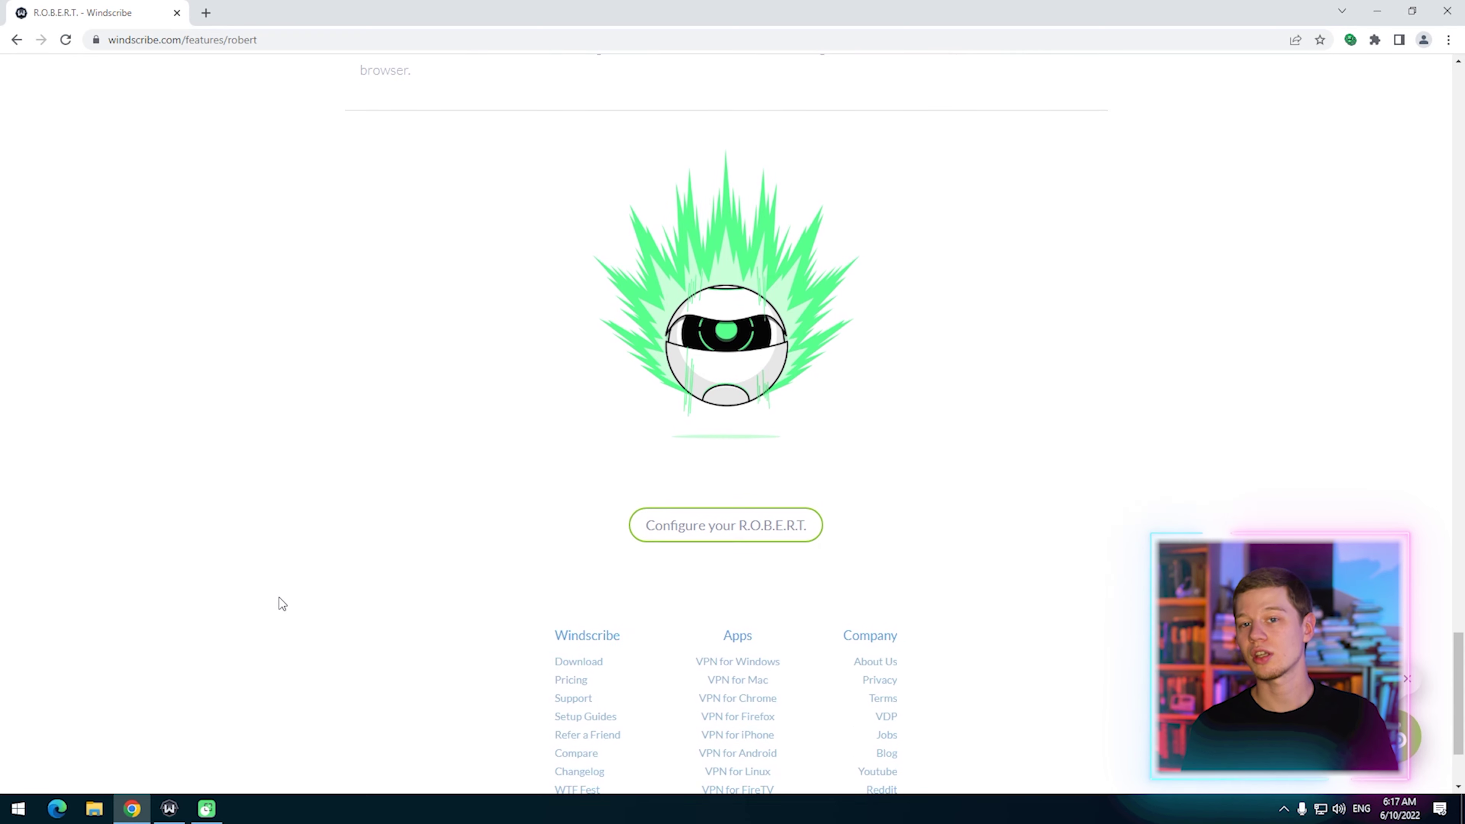
Briefly check the app's Connection preferences, then open the R.O.B.E.R.T. configuration page
left_click(179, 814)
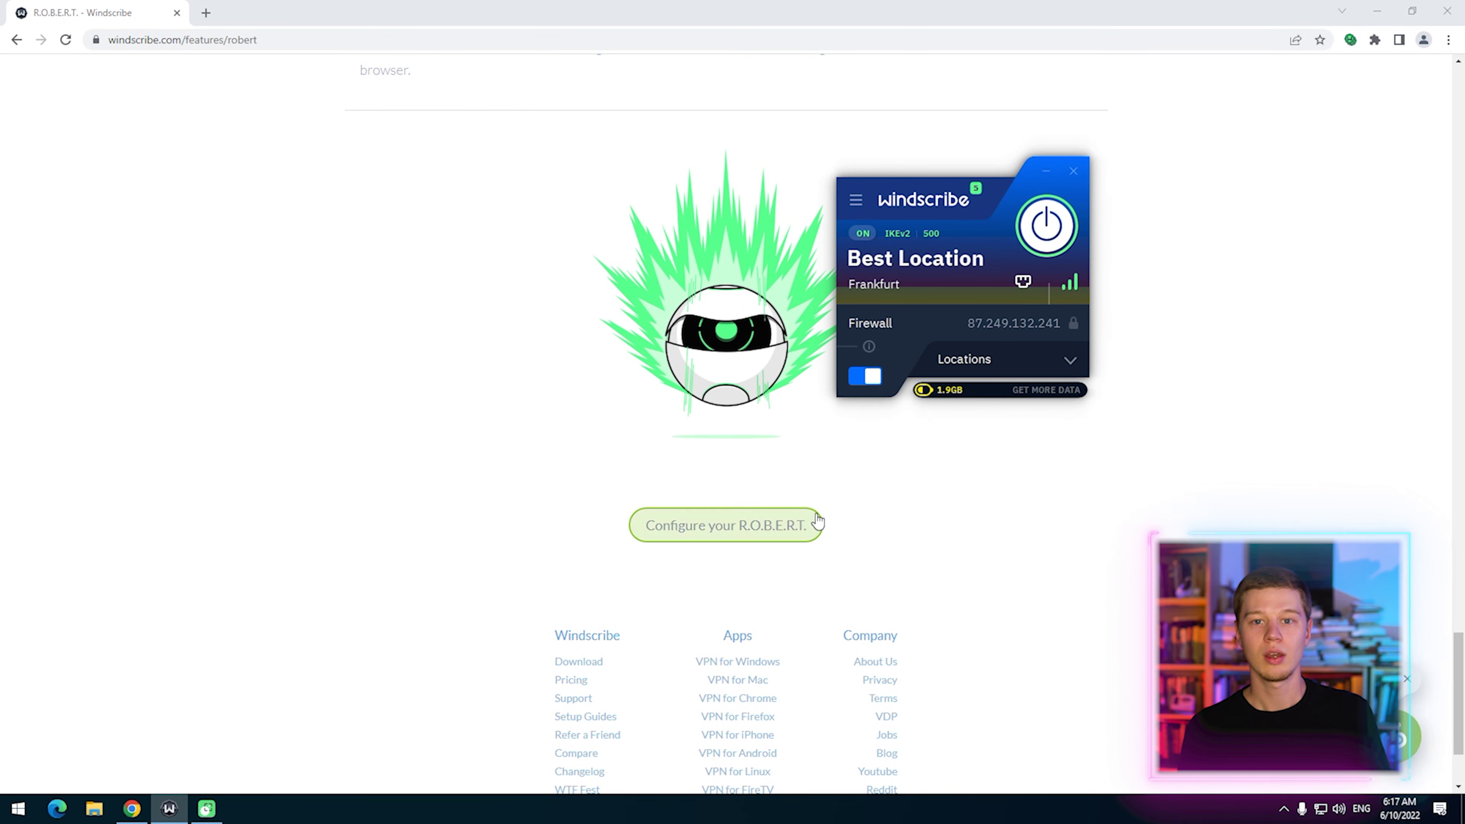
left_click(859, 208)
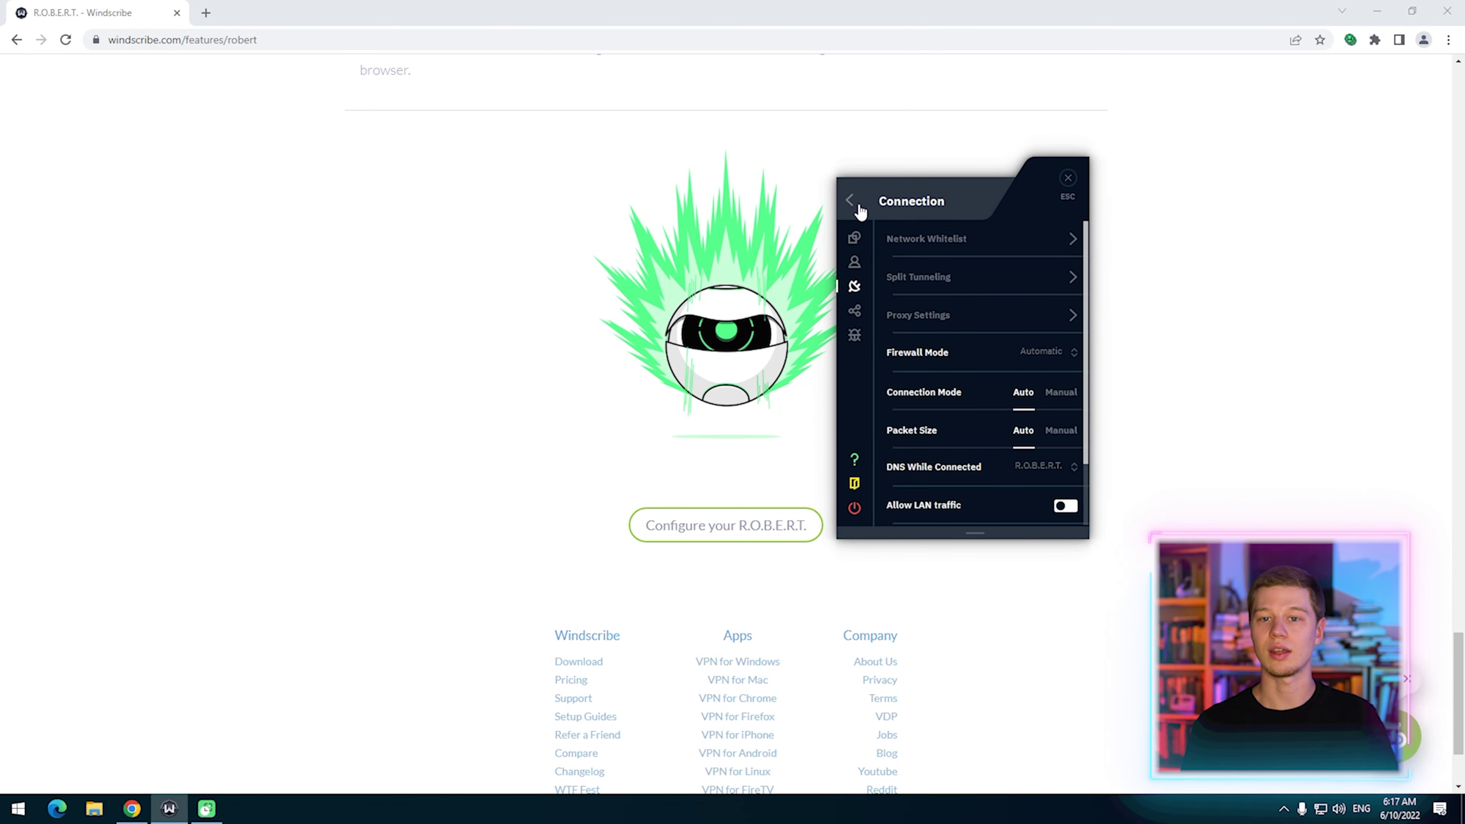
left_click(1082, 367)
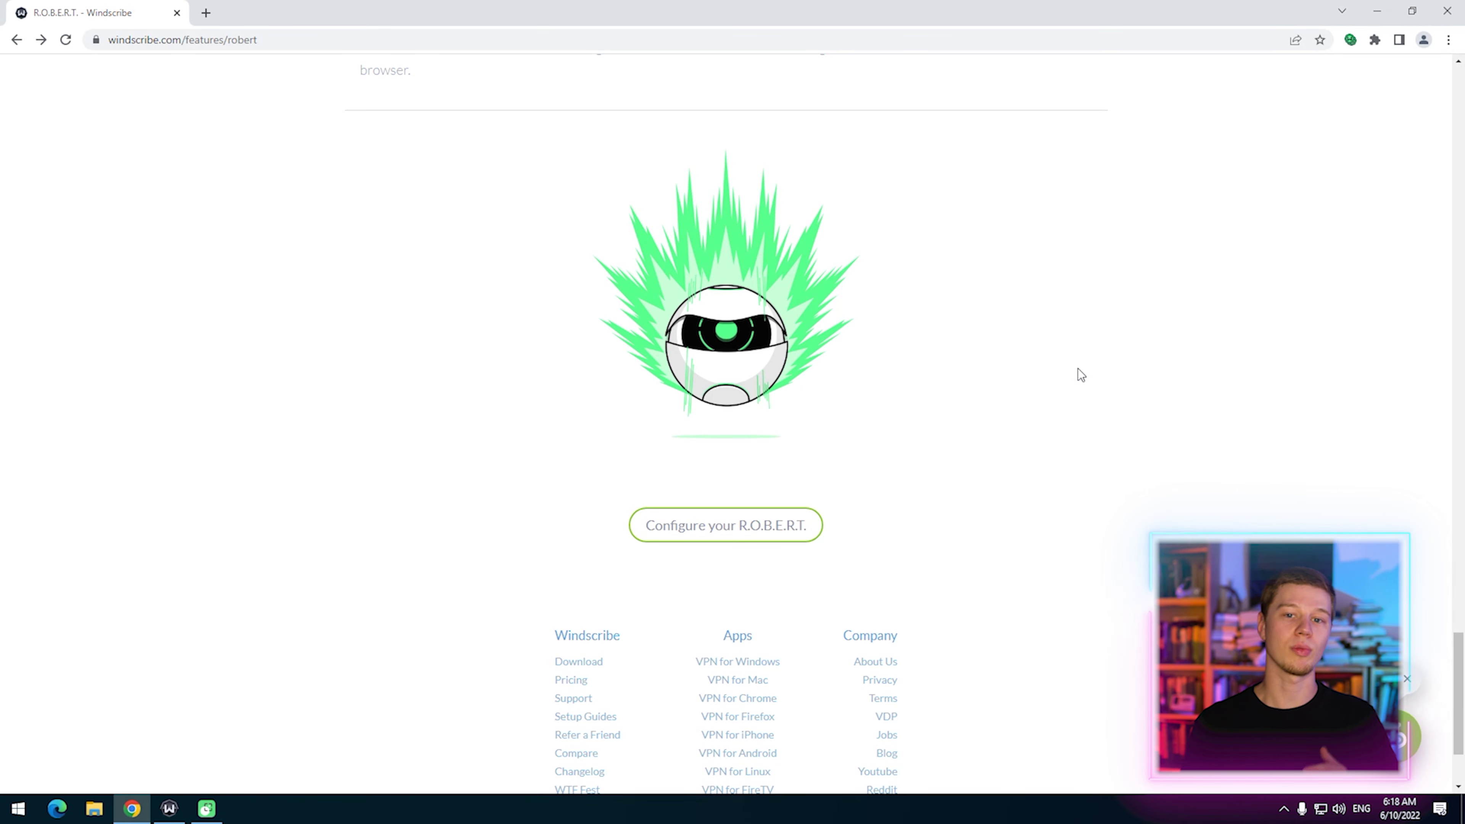
left_click(753, 529)
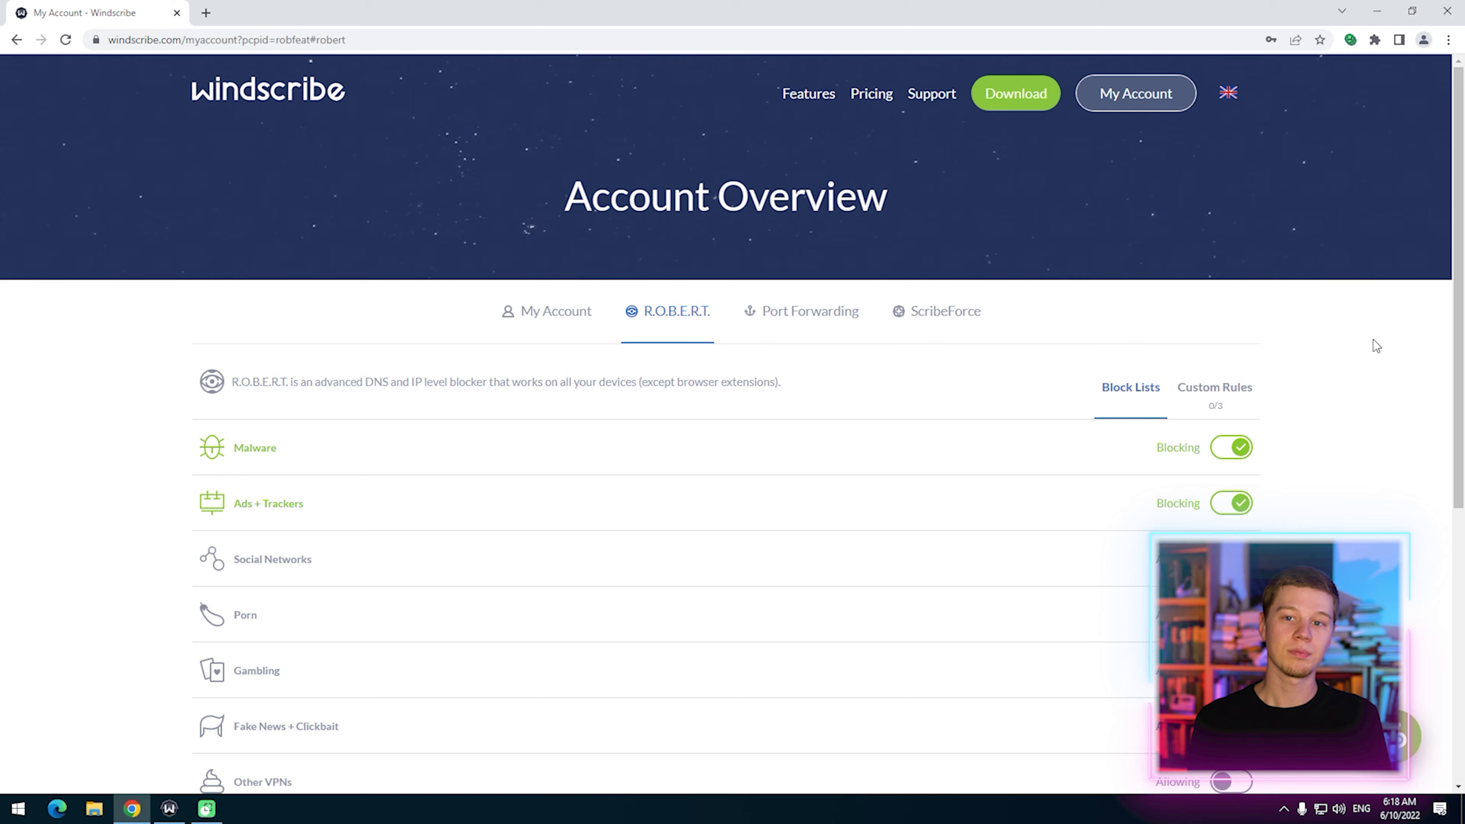
Toggle the Malware block list and view the R.O.B.E.R.T. Custom Rules tab
scroll(1373, 339, "down", 3)
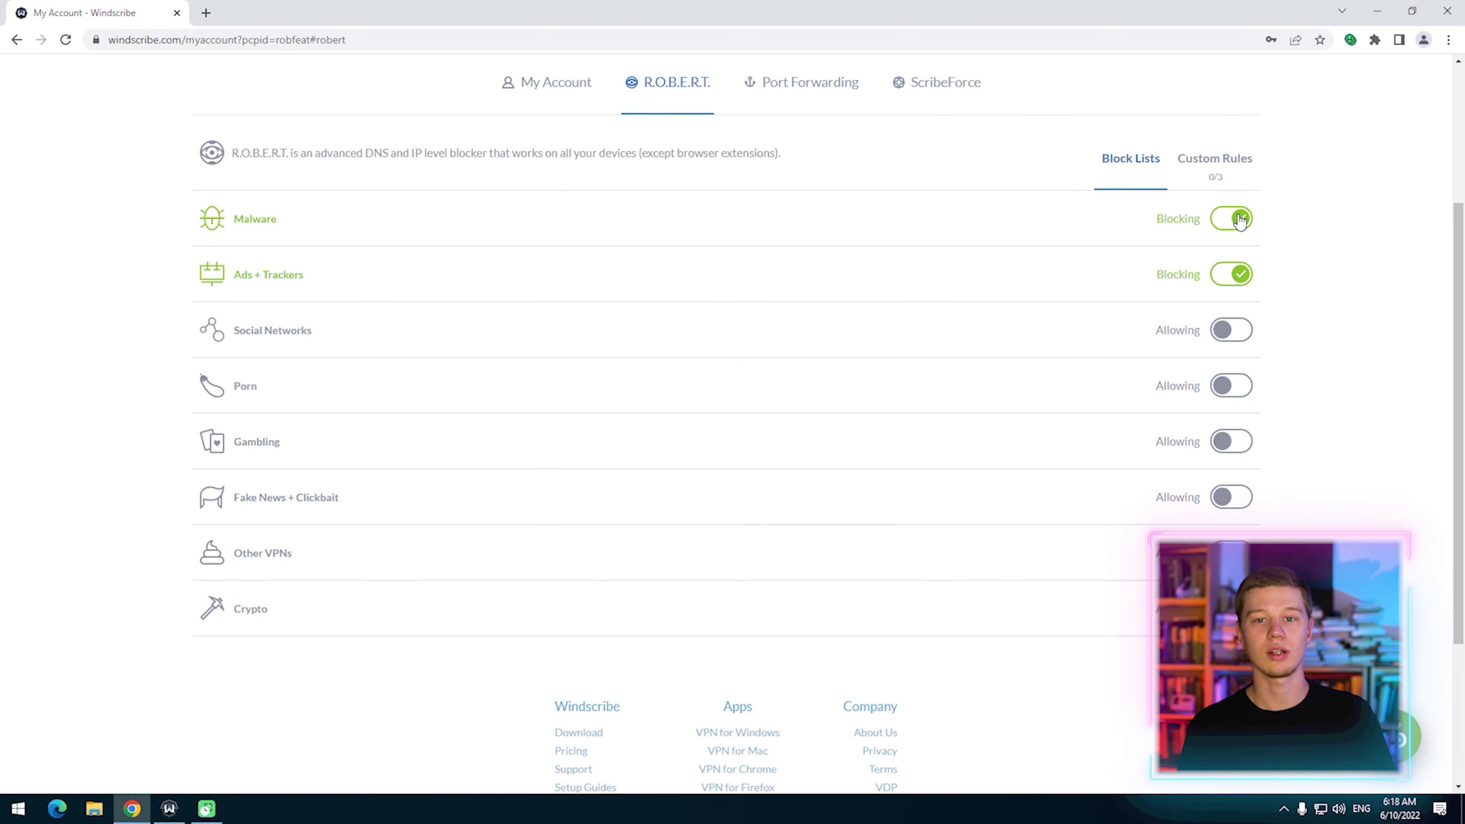
left_click(1239, 219)
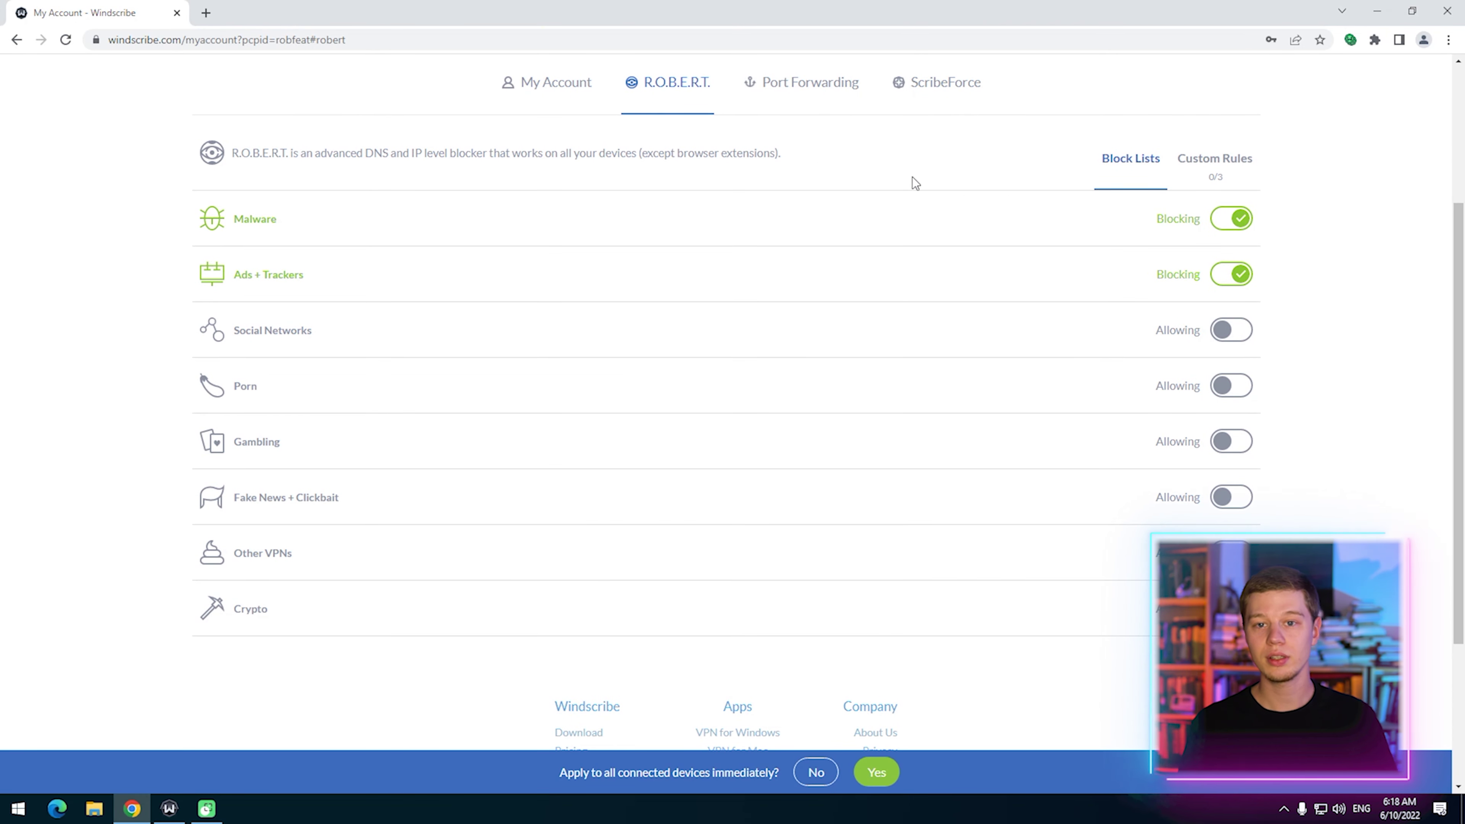
scroll(1102, 363, "down", 3)
scroll(1103, 364, "up", 3)
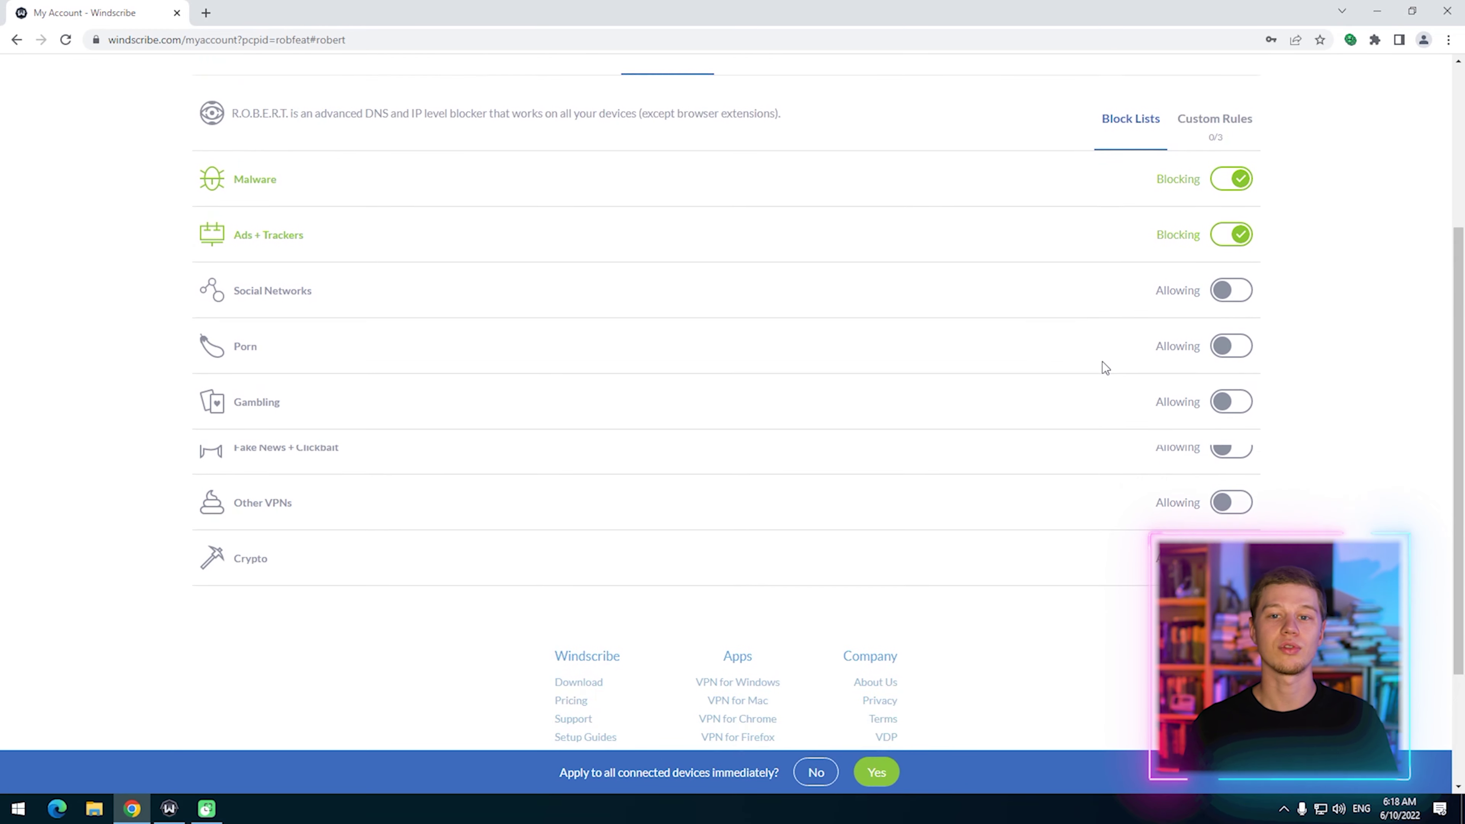
left_click(1207, 173)
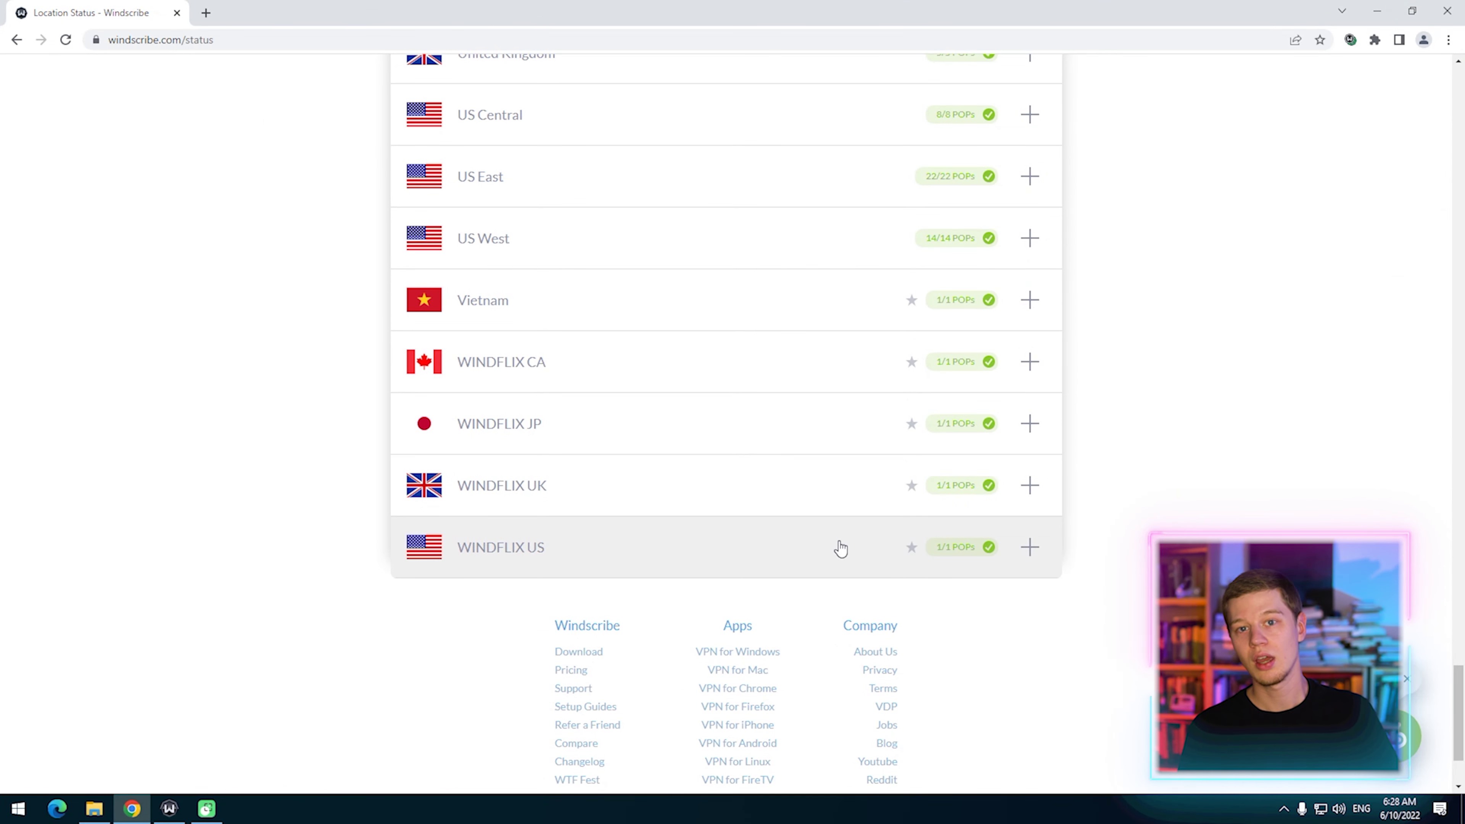
Expand the WINDFLIX US, UK, JP and CA rows to show each location's server
left_click(829, 575)
left_click(814, 489)
left_click(804, 425)
left_click(796, 375)
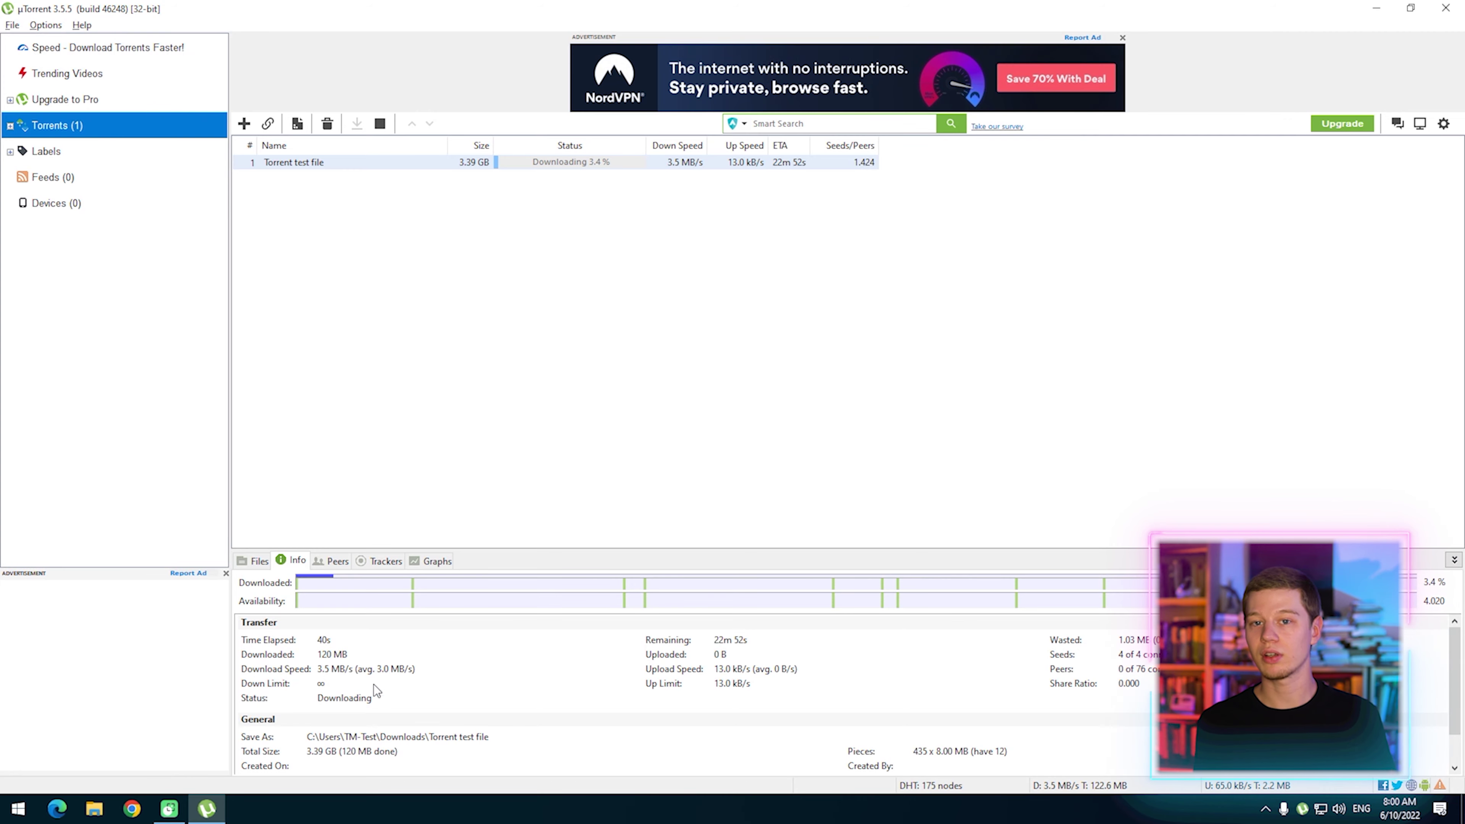
Launch Windscribe from the desktop and connect it to Best Location Frankfurt
left_click(204, 815)
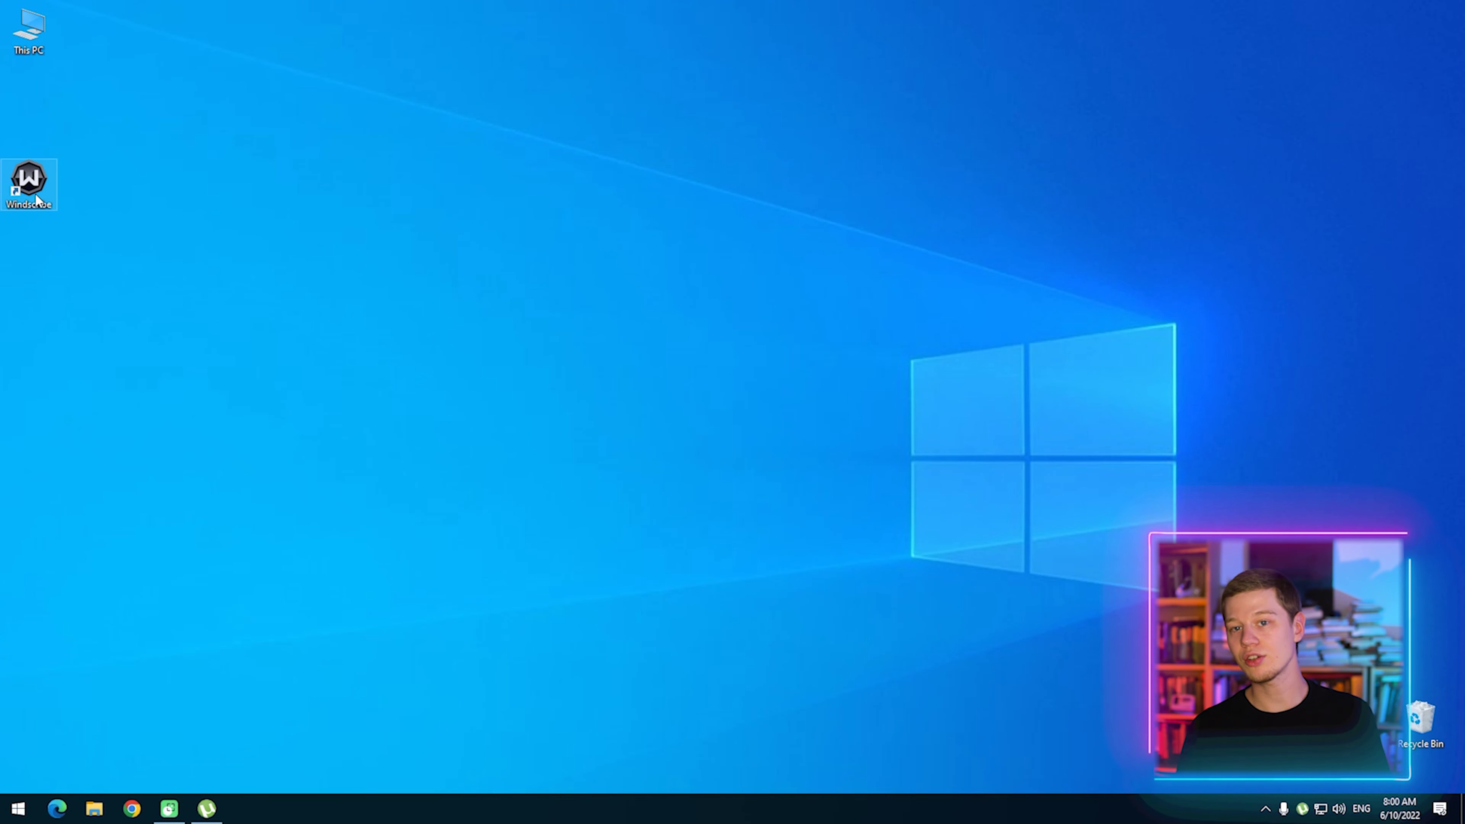
double_click(36, 199)
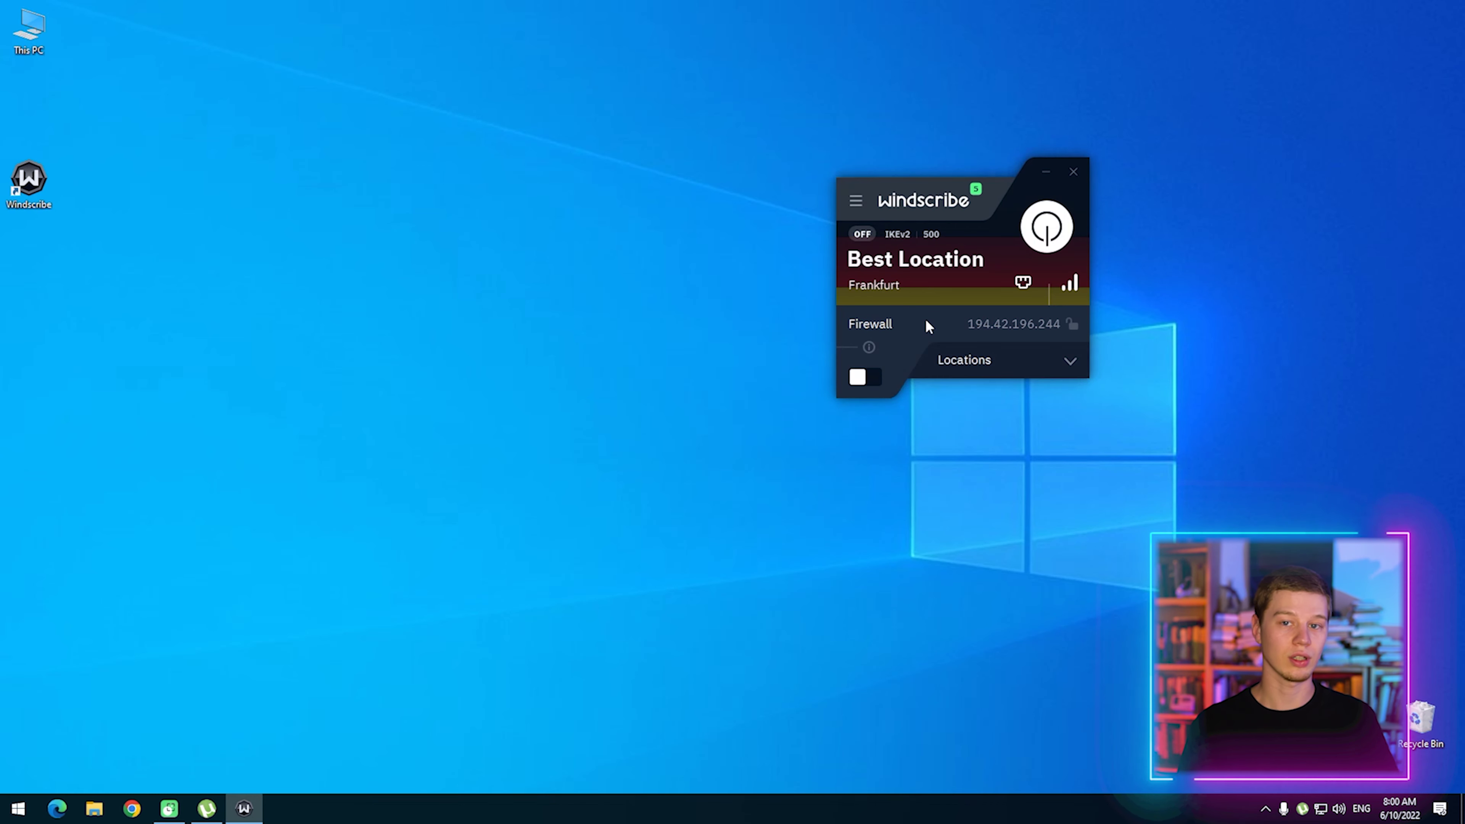
left_click(1053, 254)
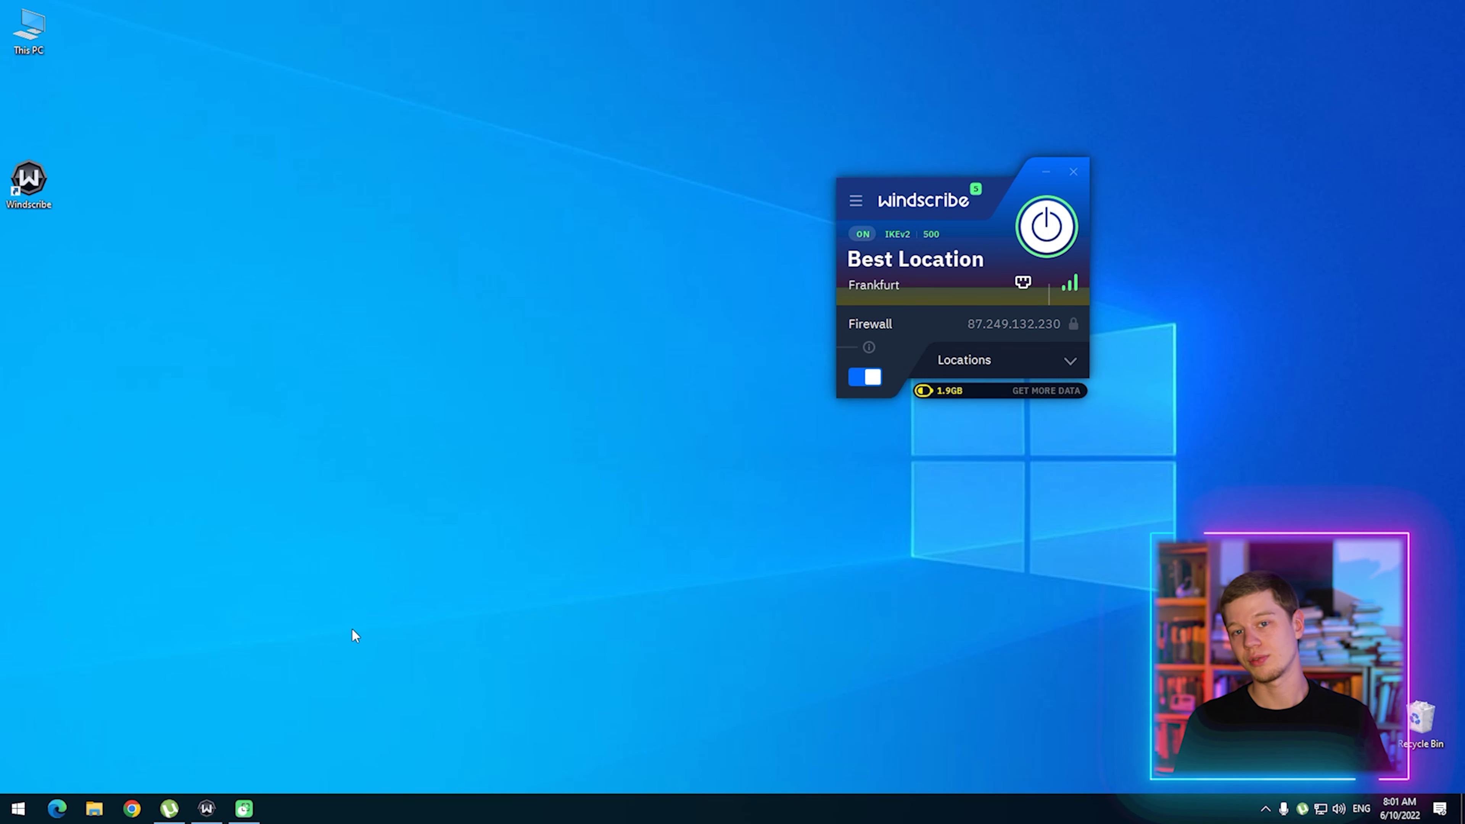
Restore uTorrent with the test torrent selected, then bring Windscribe back to the front
left_click(169, 808)
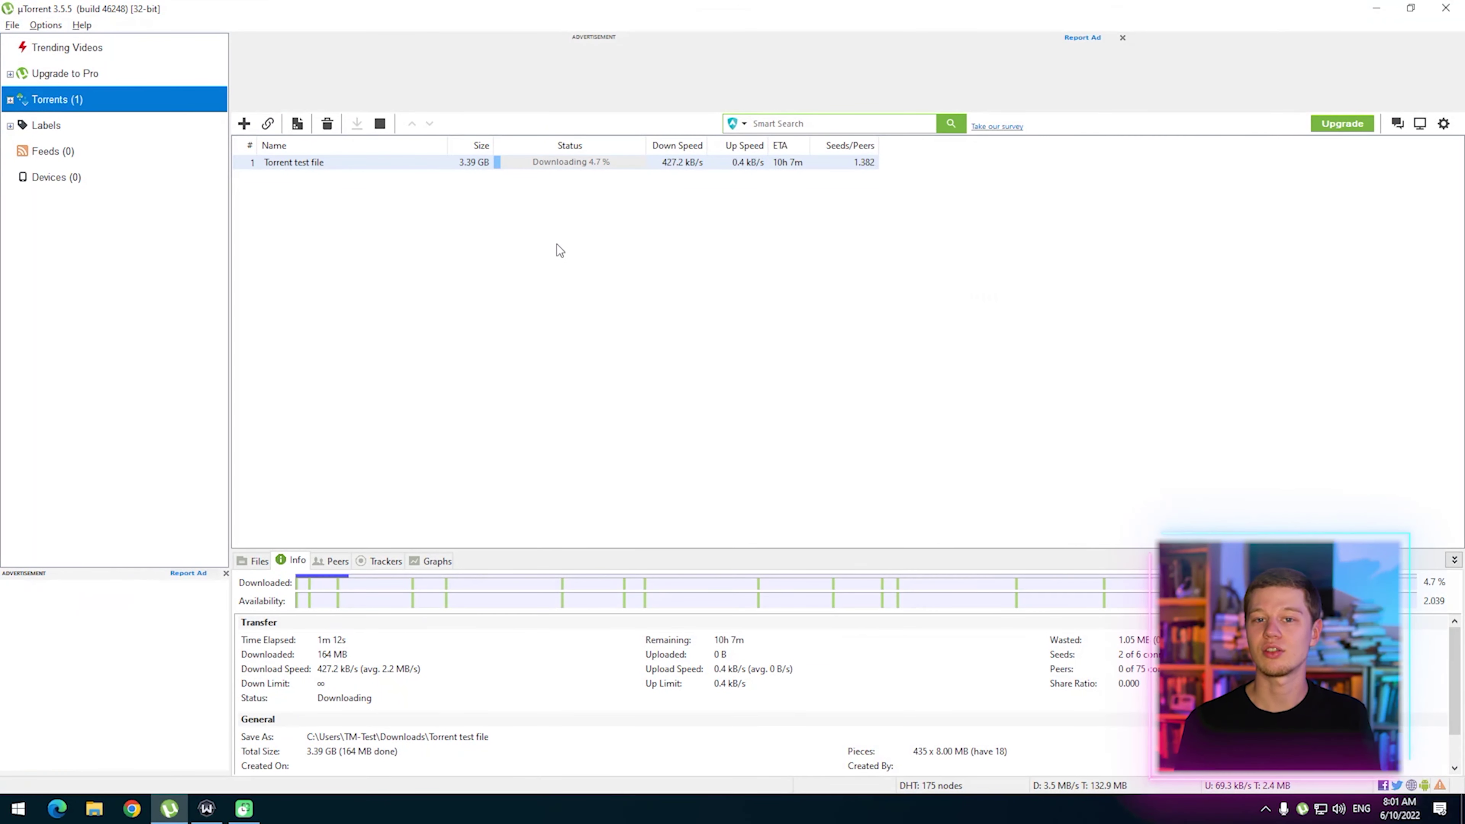
left_click_drag(584, 241, 505, 159)
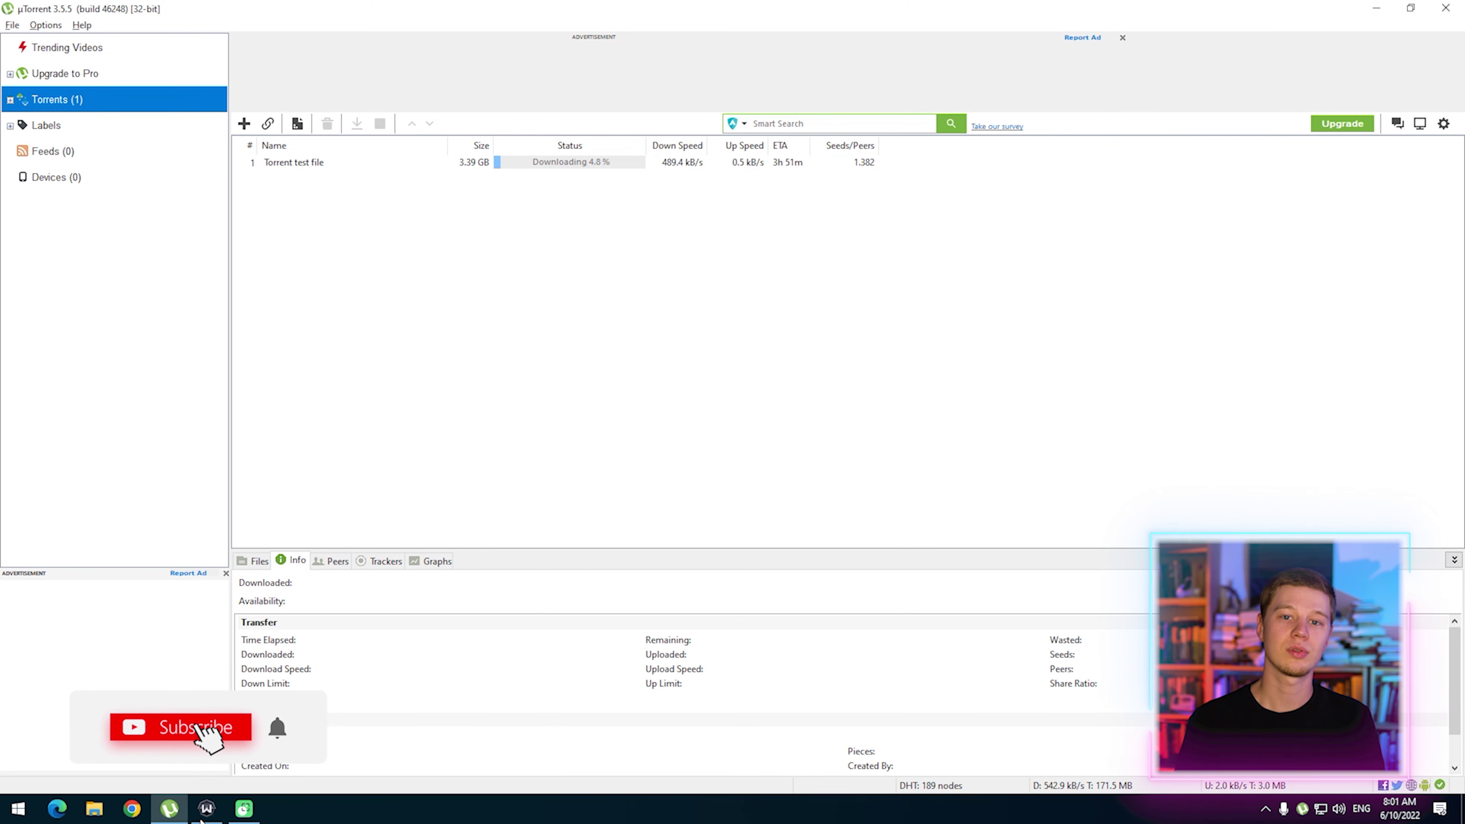
left_click(213, 799)
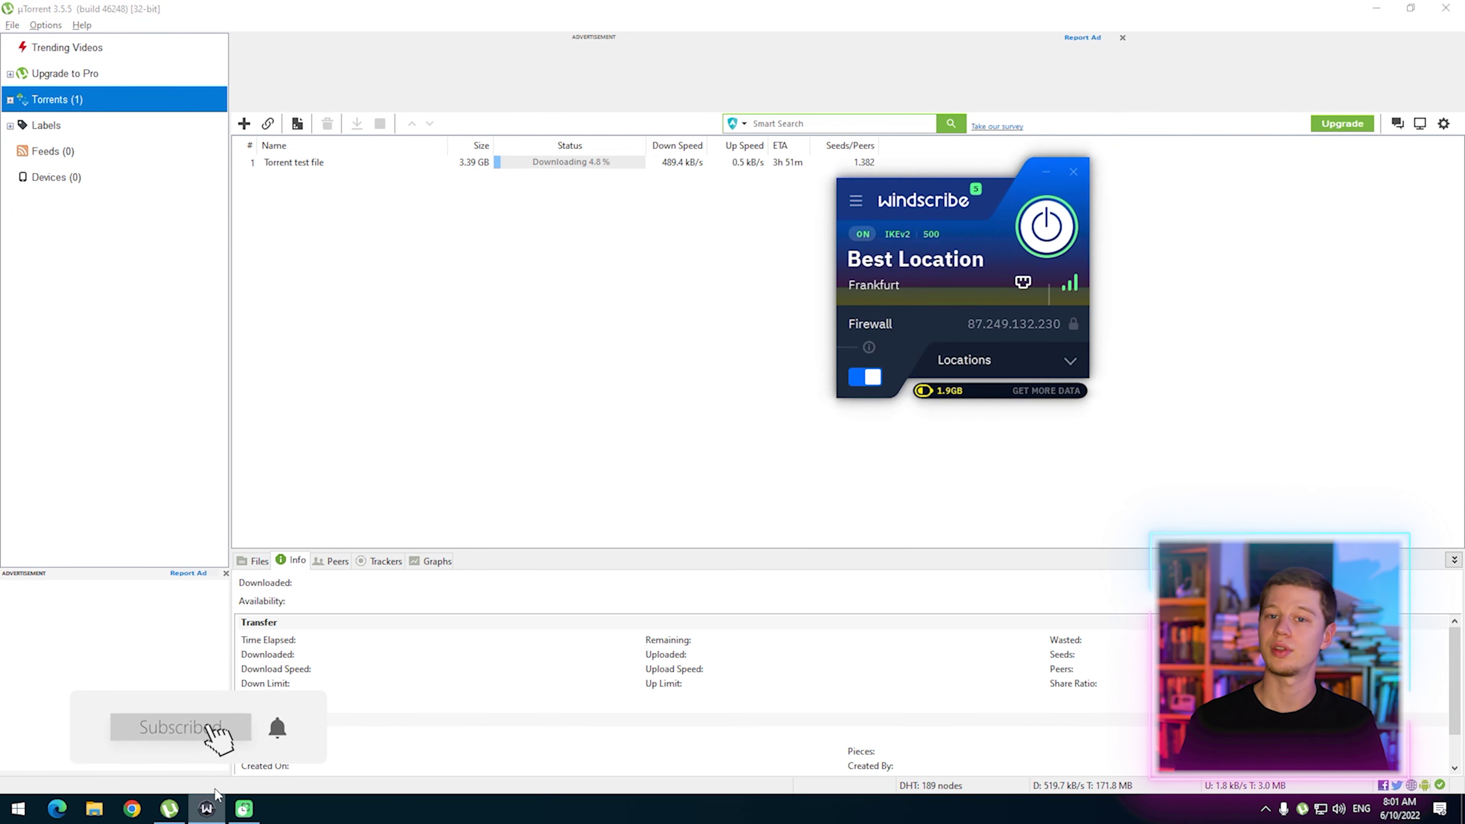
Connect to Atlanta Mountain under US Central, then reselect the test torrent in uTorrent
left_click(1072, 362)
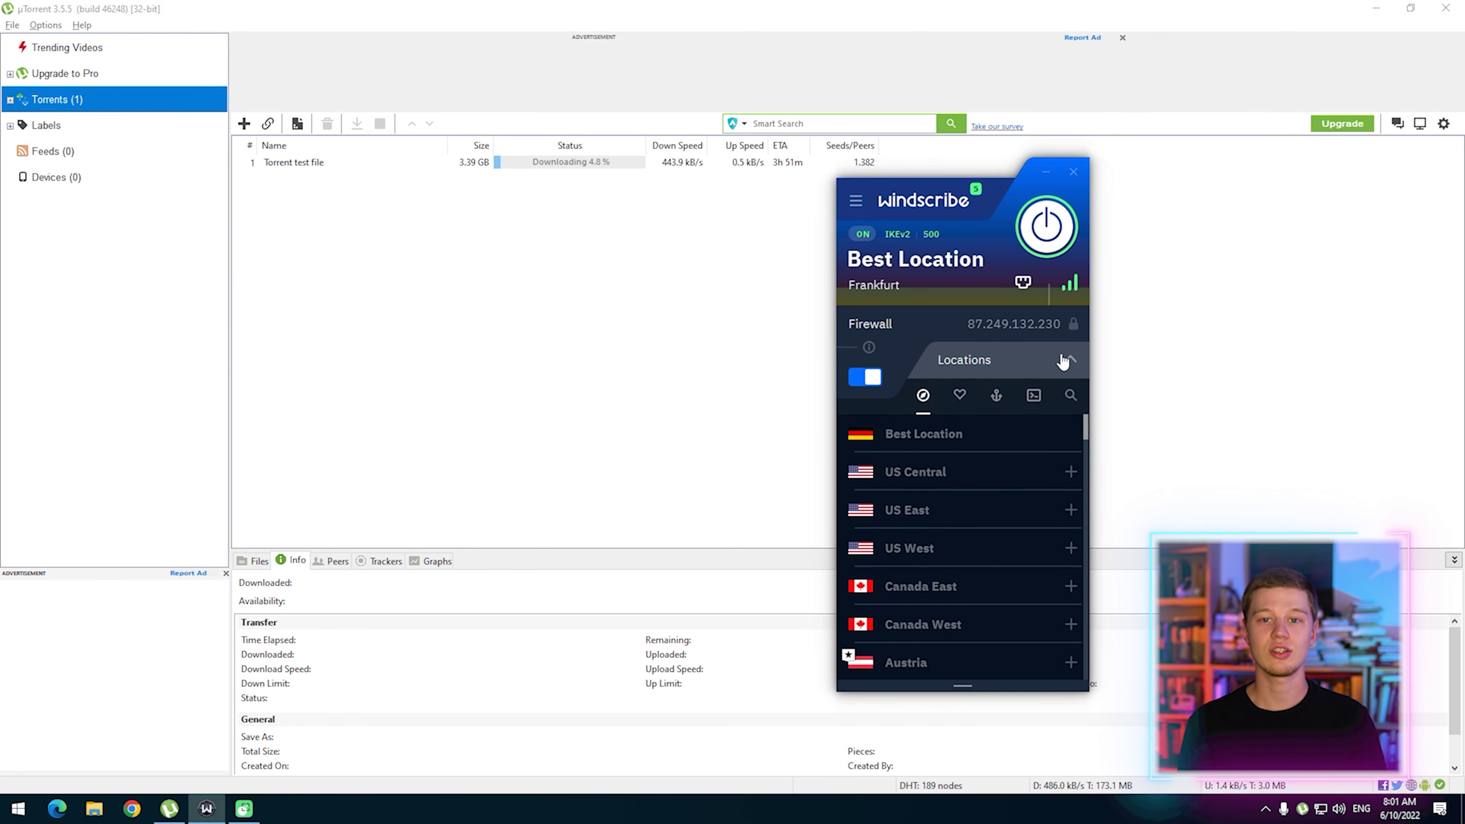
left_click(999, 478)
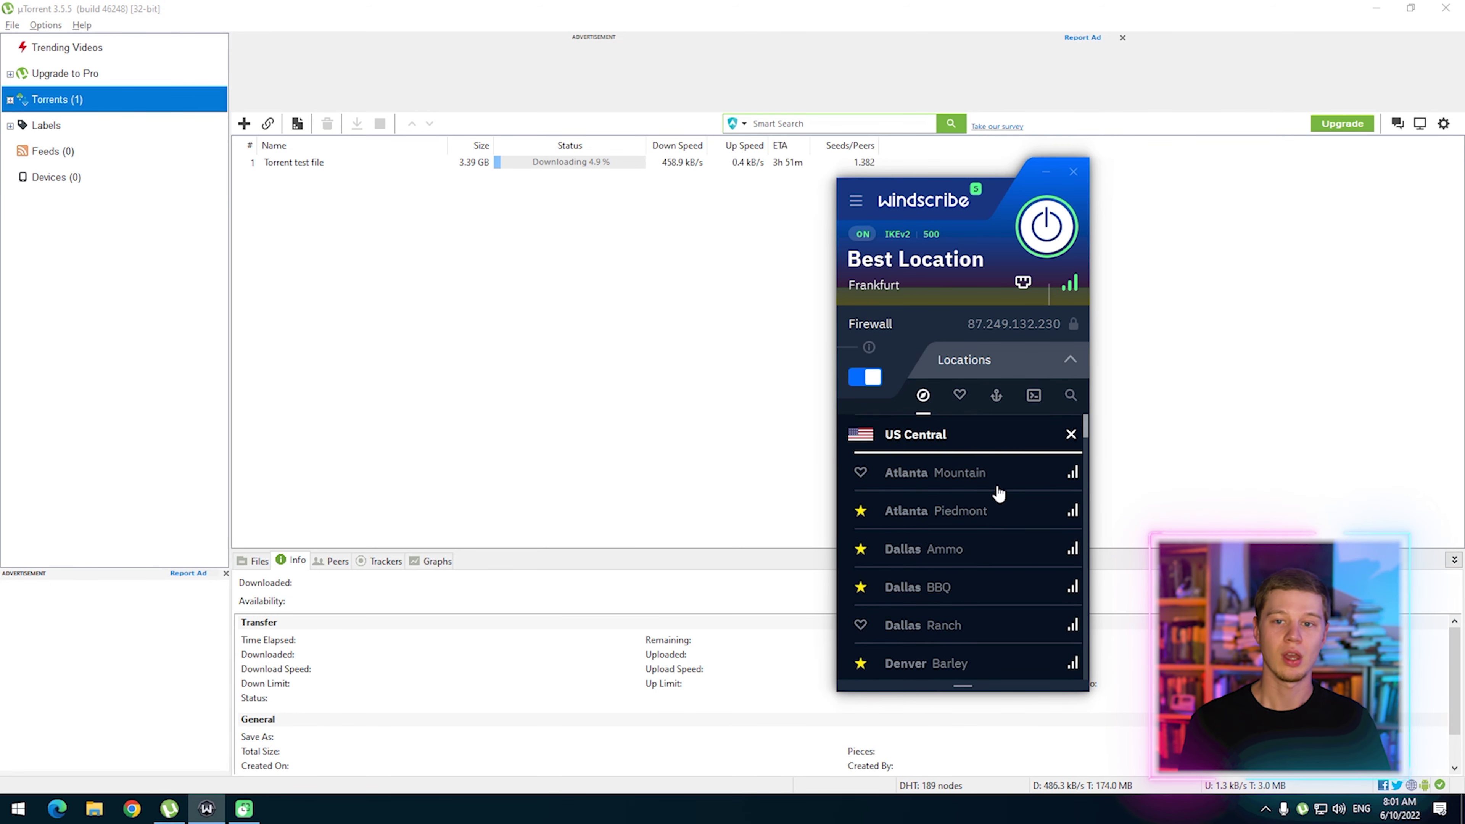
left_click(862, 474)
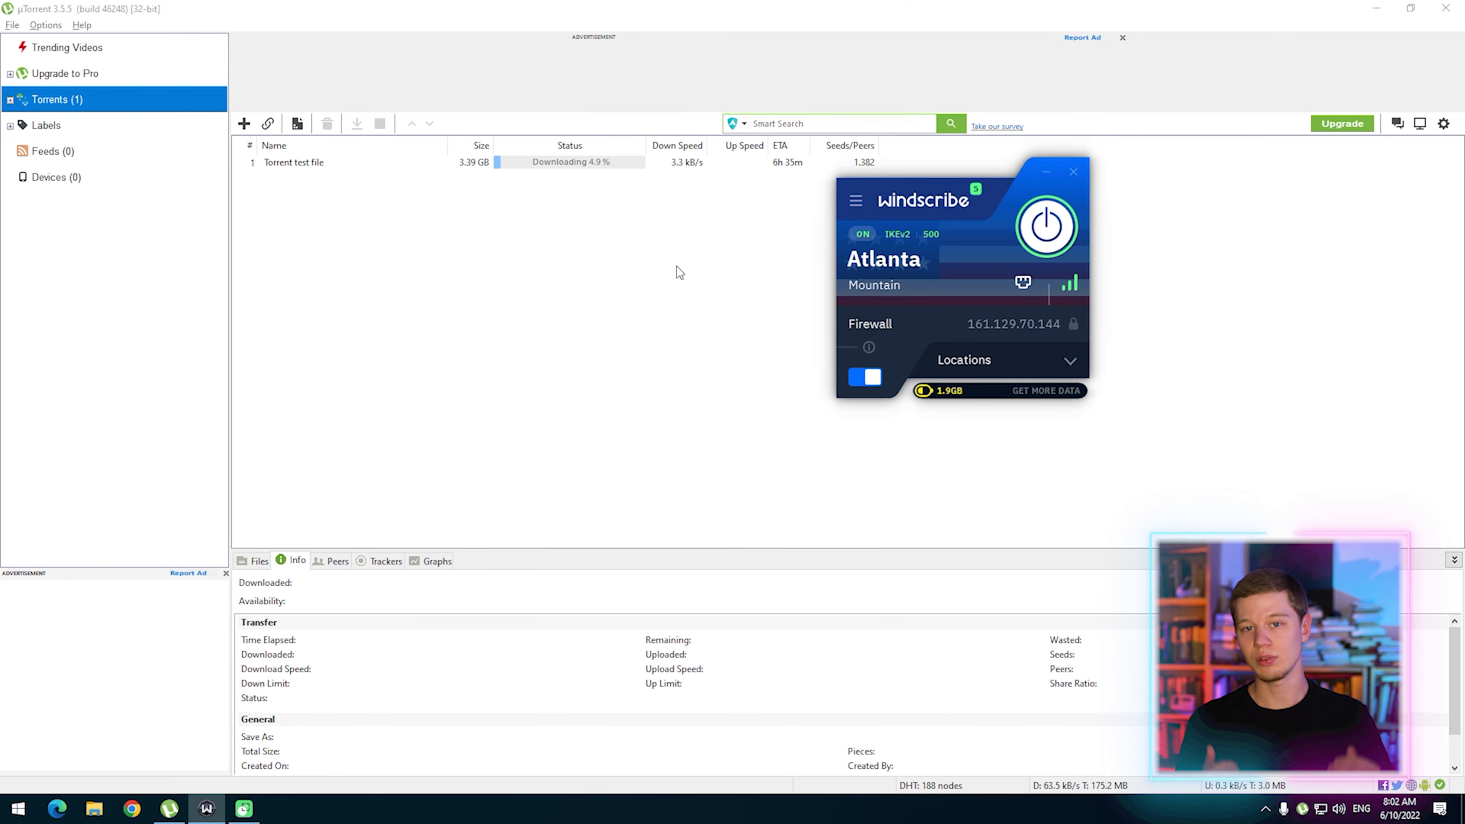
left_click_drag(633, 254, 554, 158)
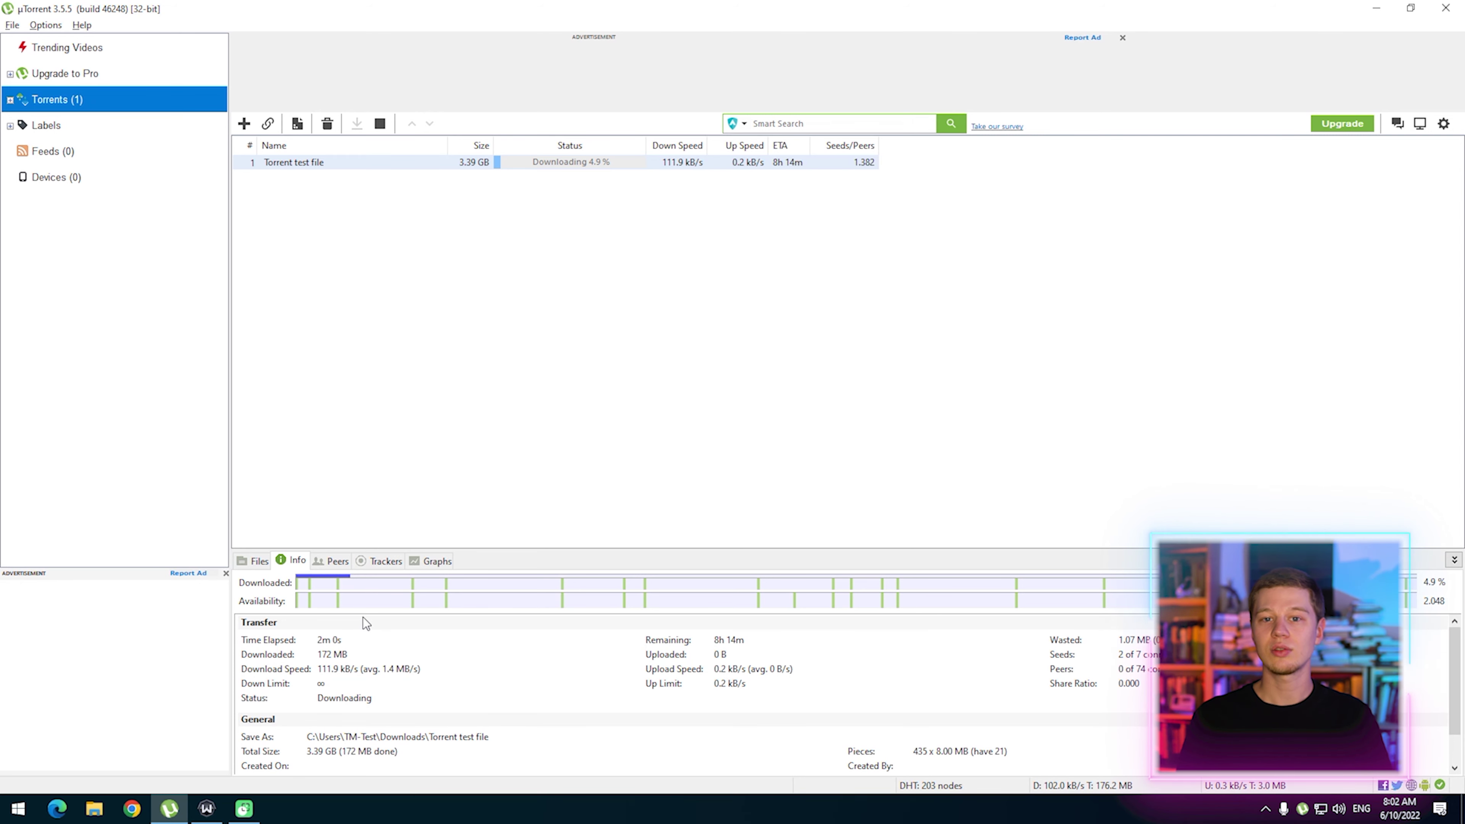
Show the Graphs panel with the test torrent's upload and download speeds
left_click(430, 560)
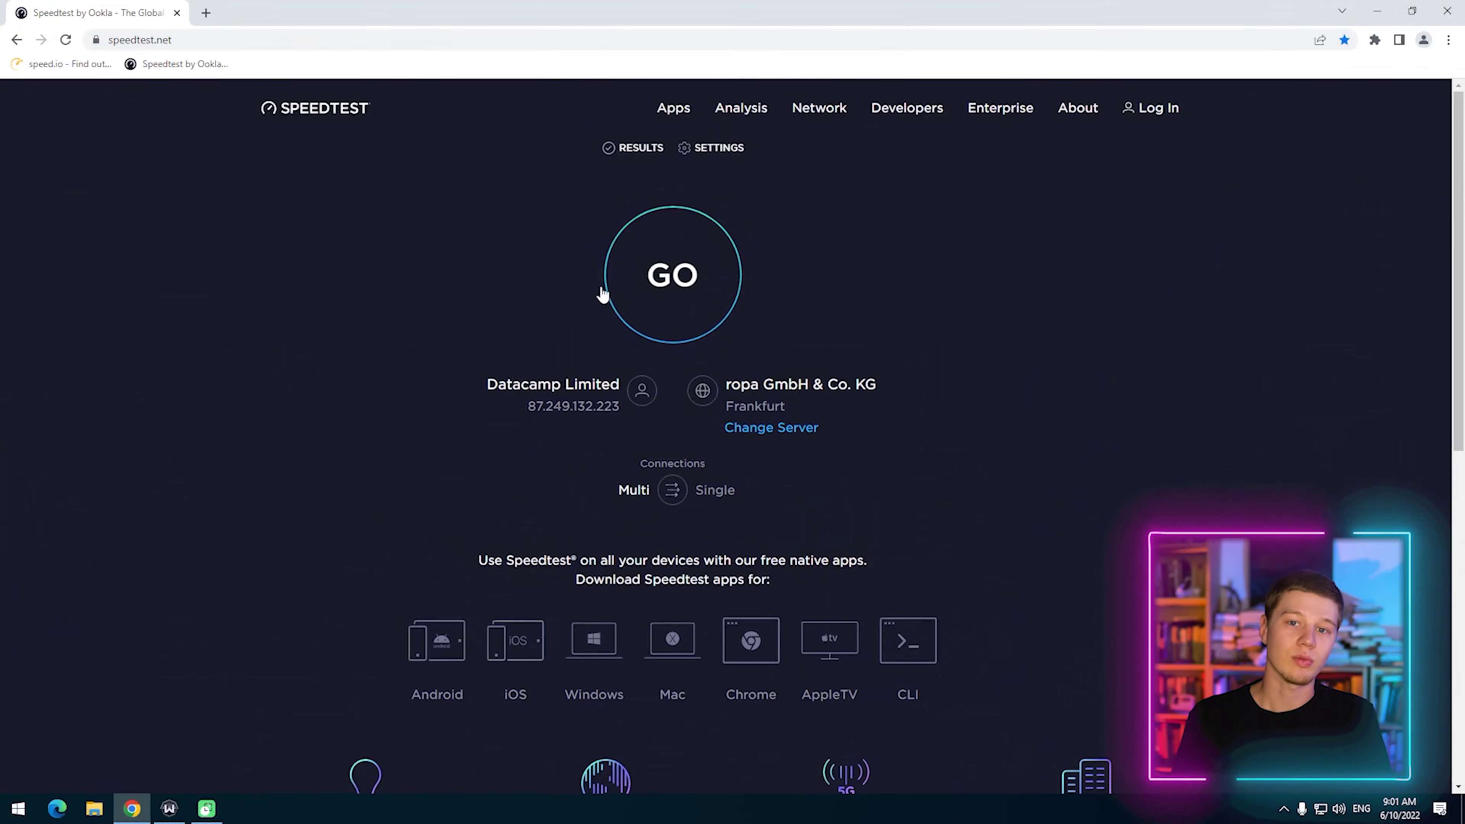
Run the Ookla speed test (45.97 Mbps down, 38.02 up), then start Broadband Speed Checker's test
left_click(683, 296)
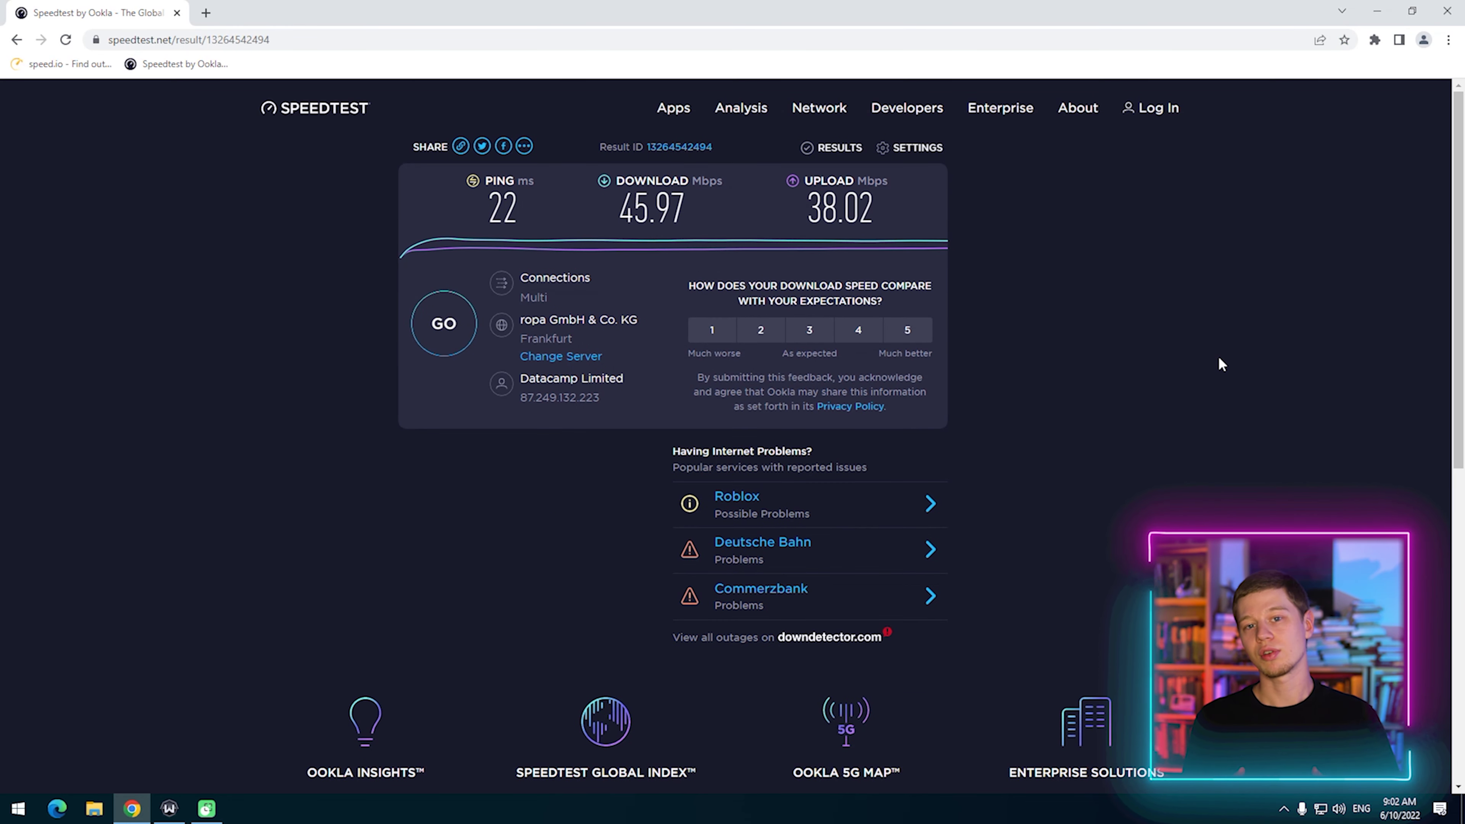
left_click(206, 13)
right_click(212, 40)
left_click(273, 160)
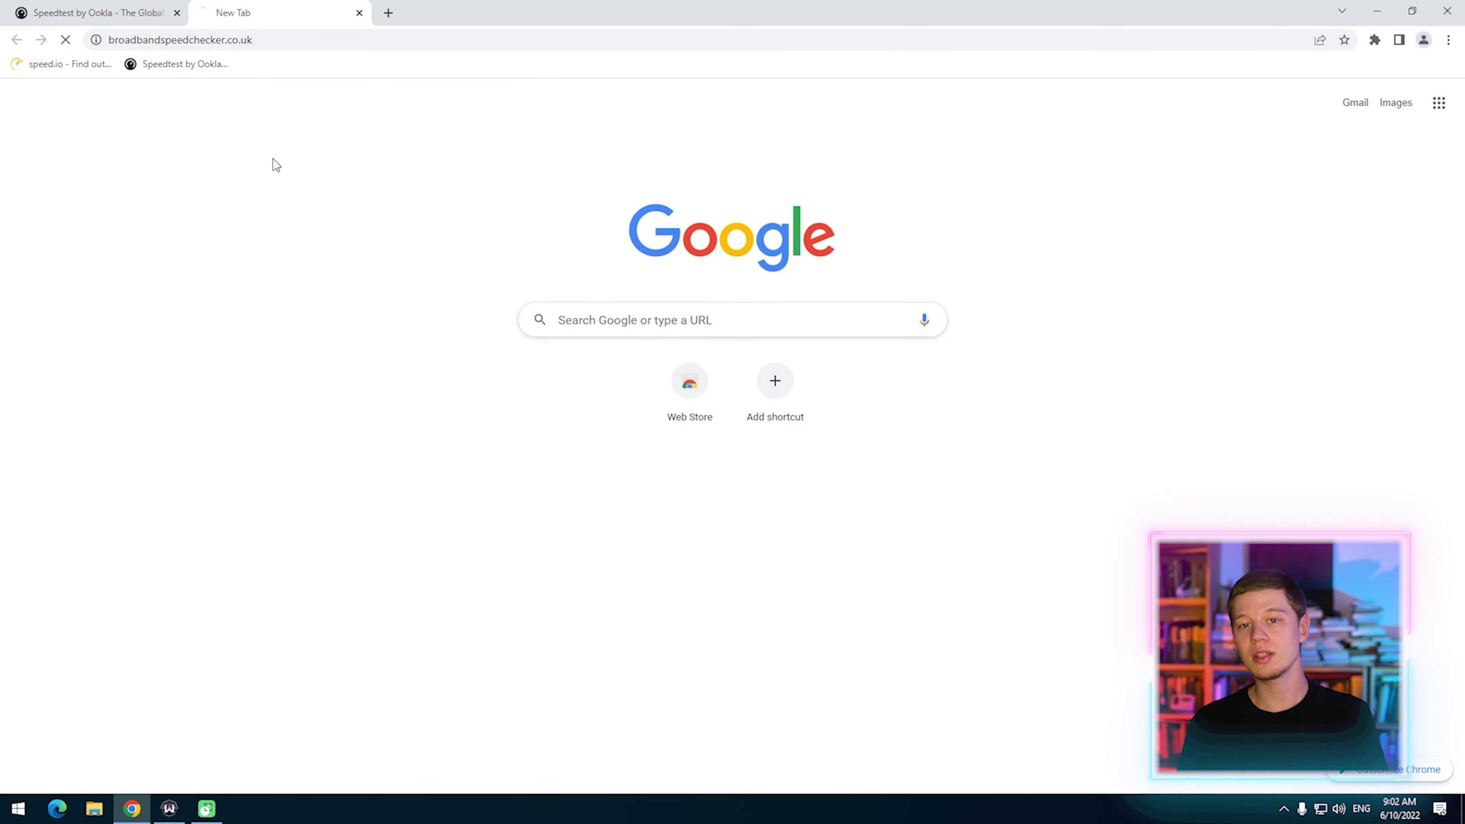
left_click(628, 428)
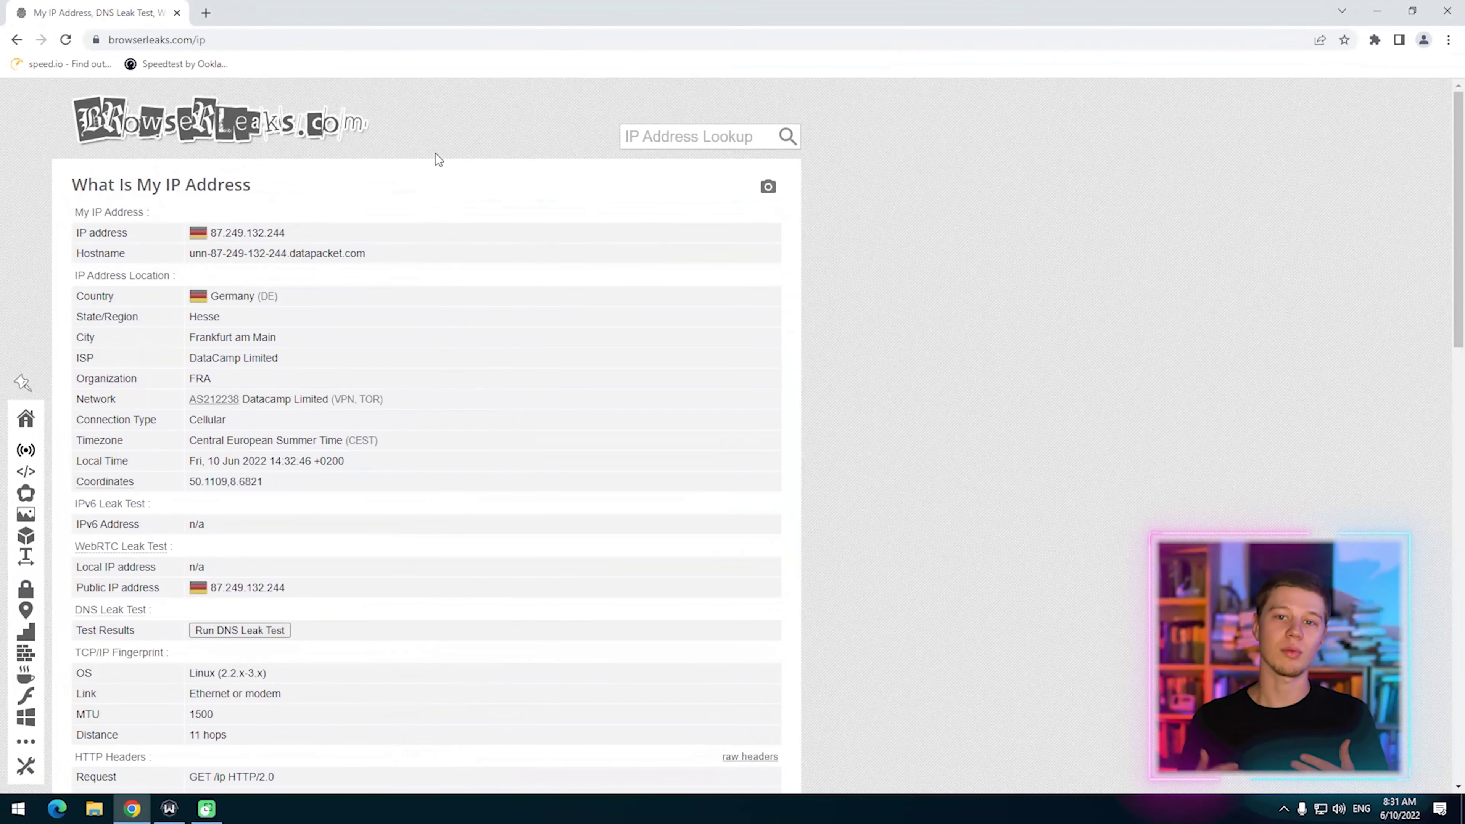
Highlight Frankfurt am Main on the IP page, check Windscribe, then view the geolocation test result
left_click_drag(279, 336, 181, 341)
left_click(296, 343)
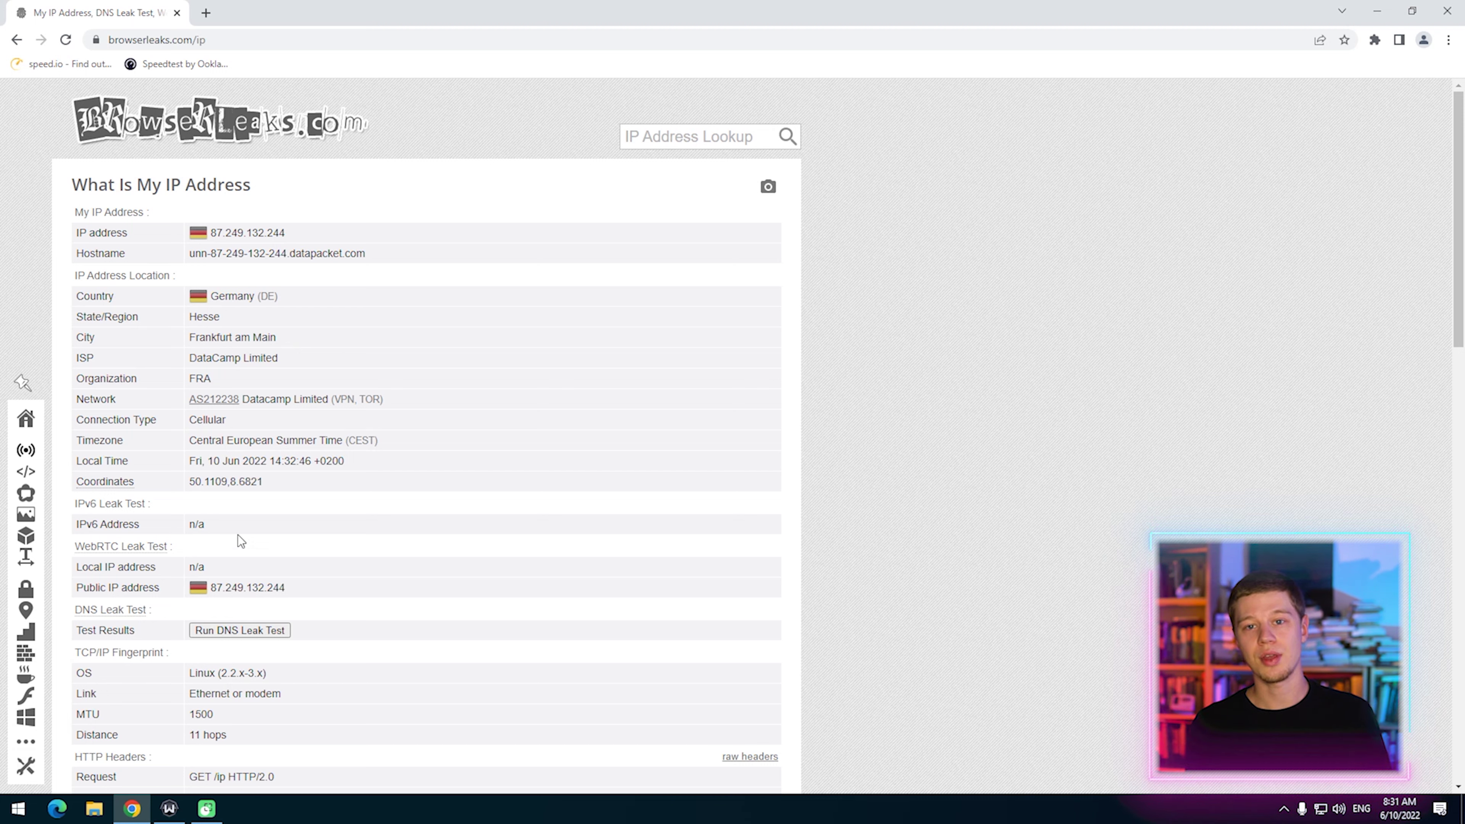
left_click(173, 807)
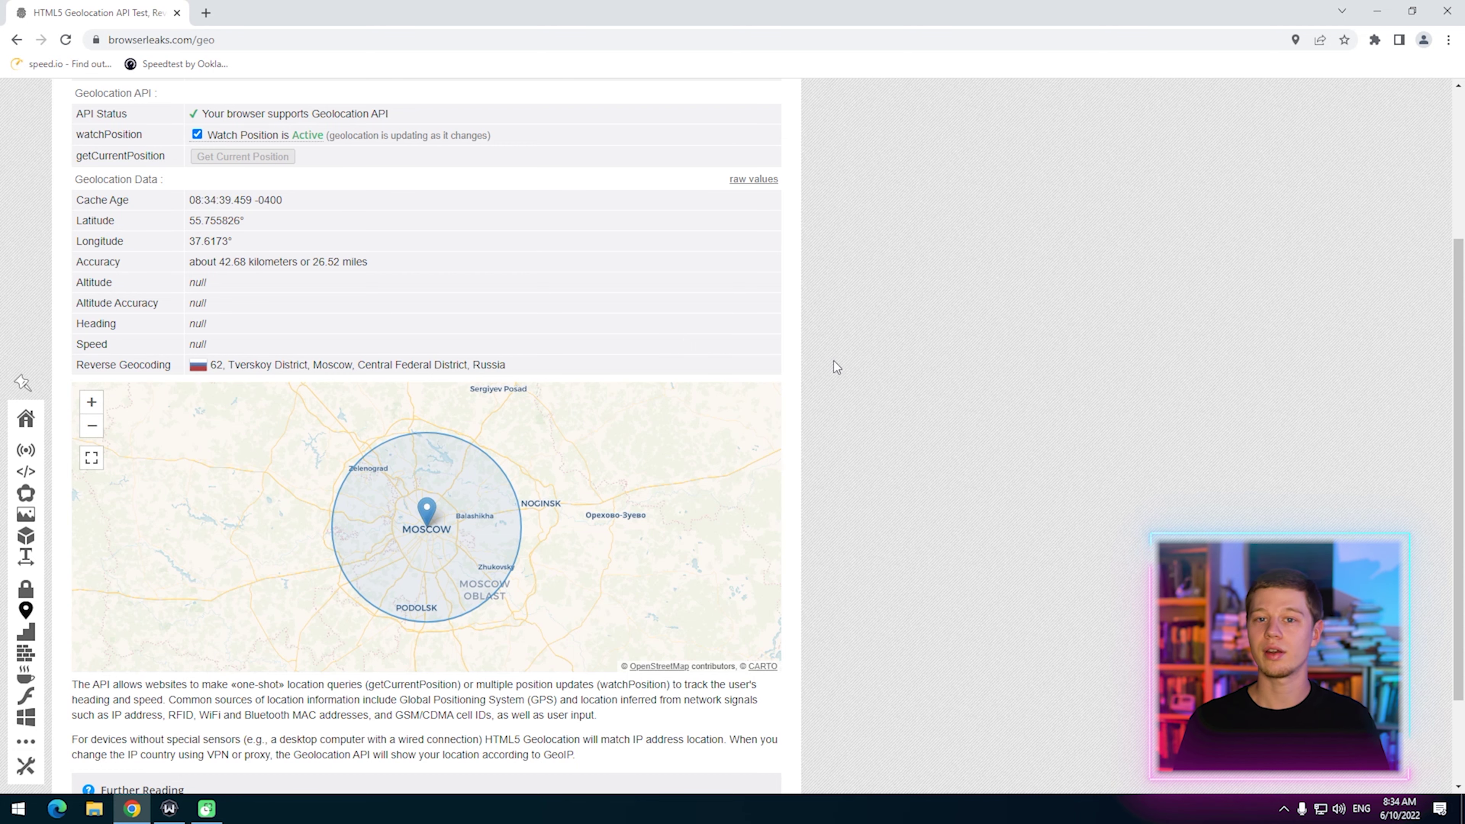
scroll(833, 361, "up", 4)
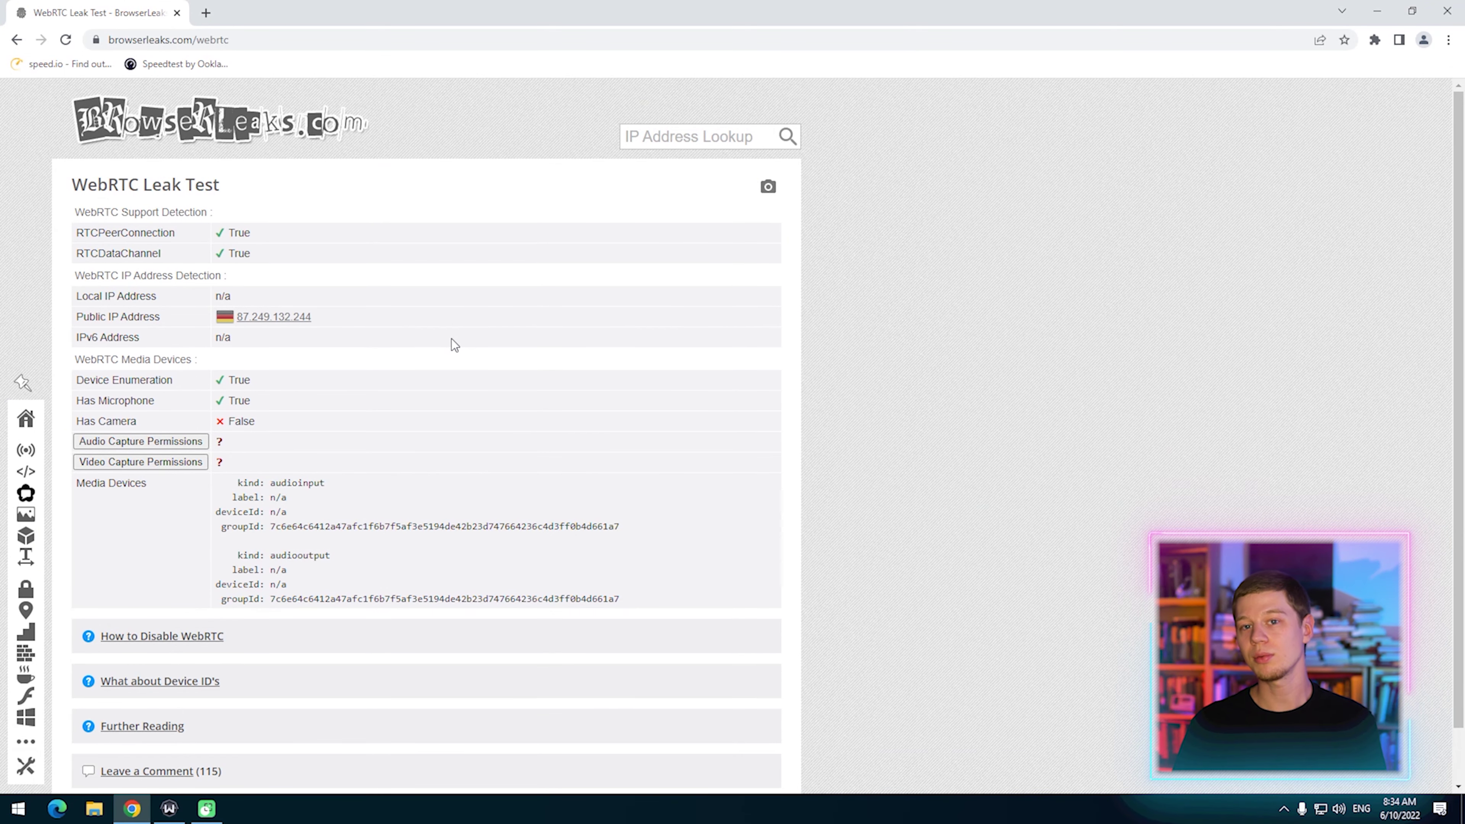
Highlight the WebRTC-reported public IP 87.249.132.244 as the only exposed address
scroll(451, 339, "down", 1)
double_click(294, 258)
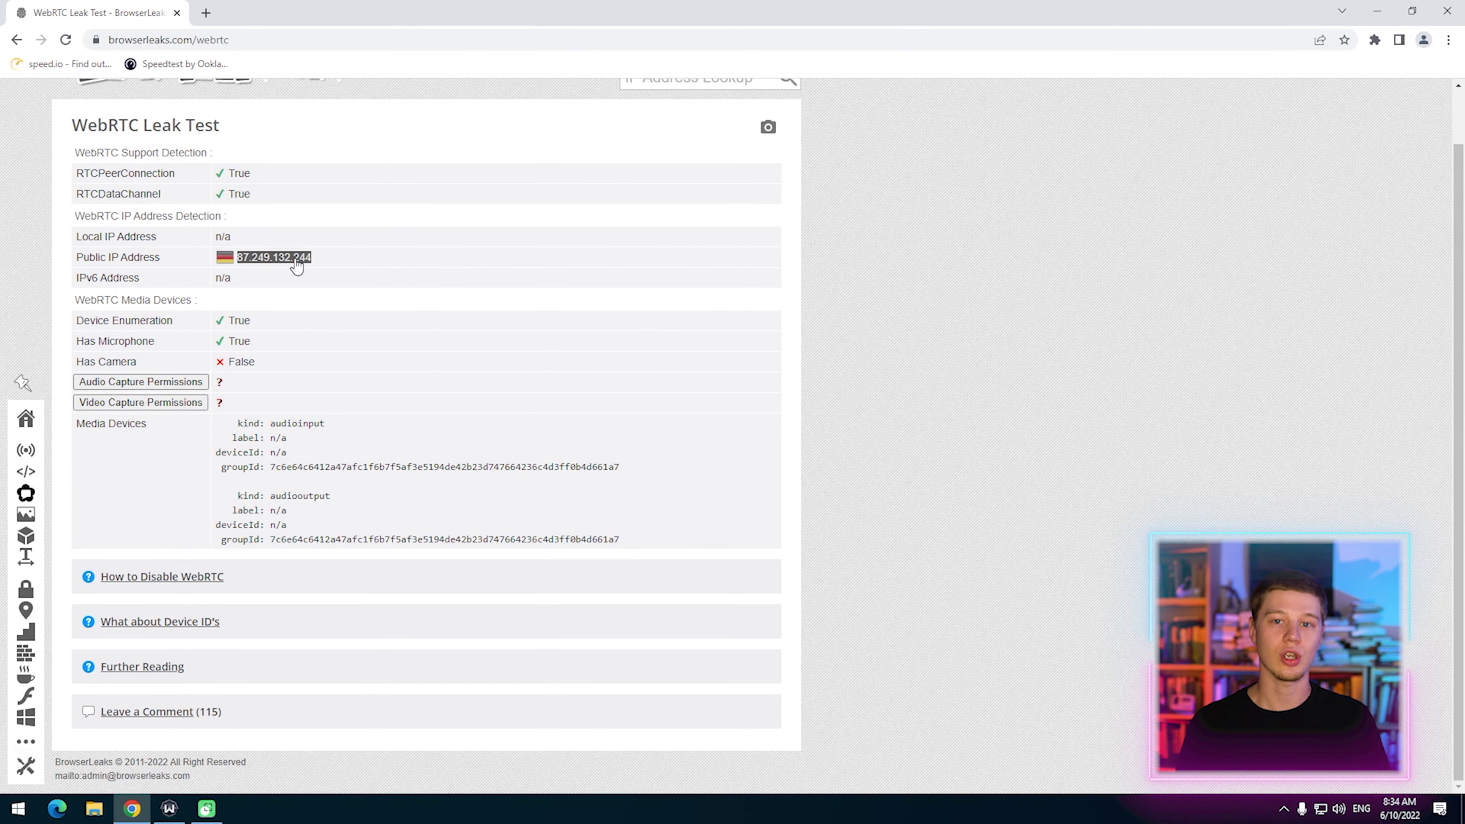
left_click(227, 260)
left_click_drag(232, 263, 312, 260)
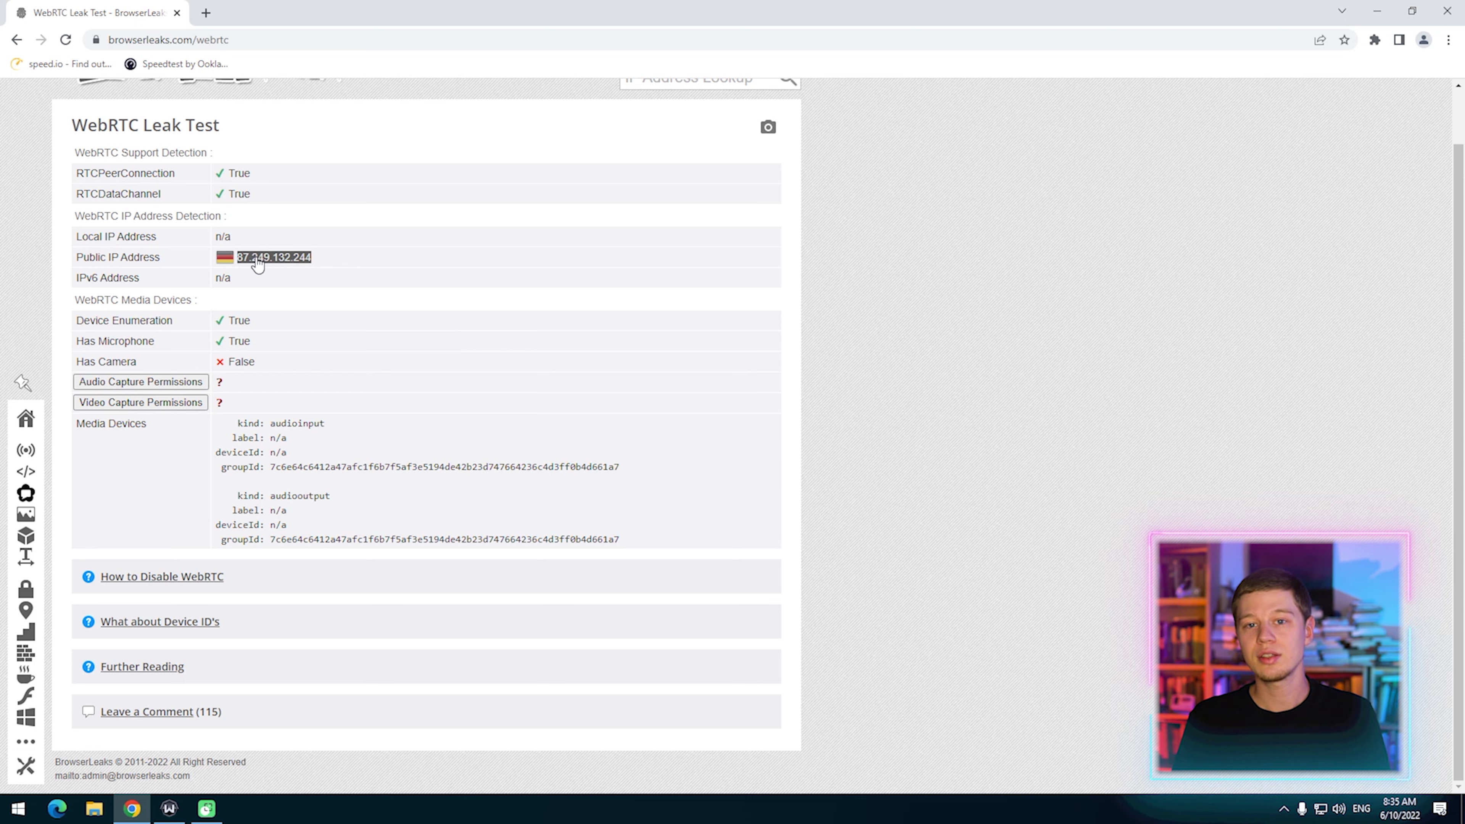
left_click(444, 271)
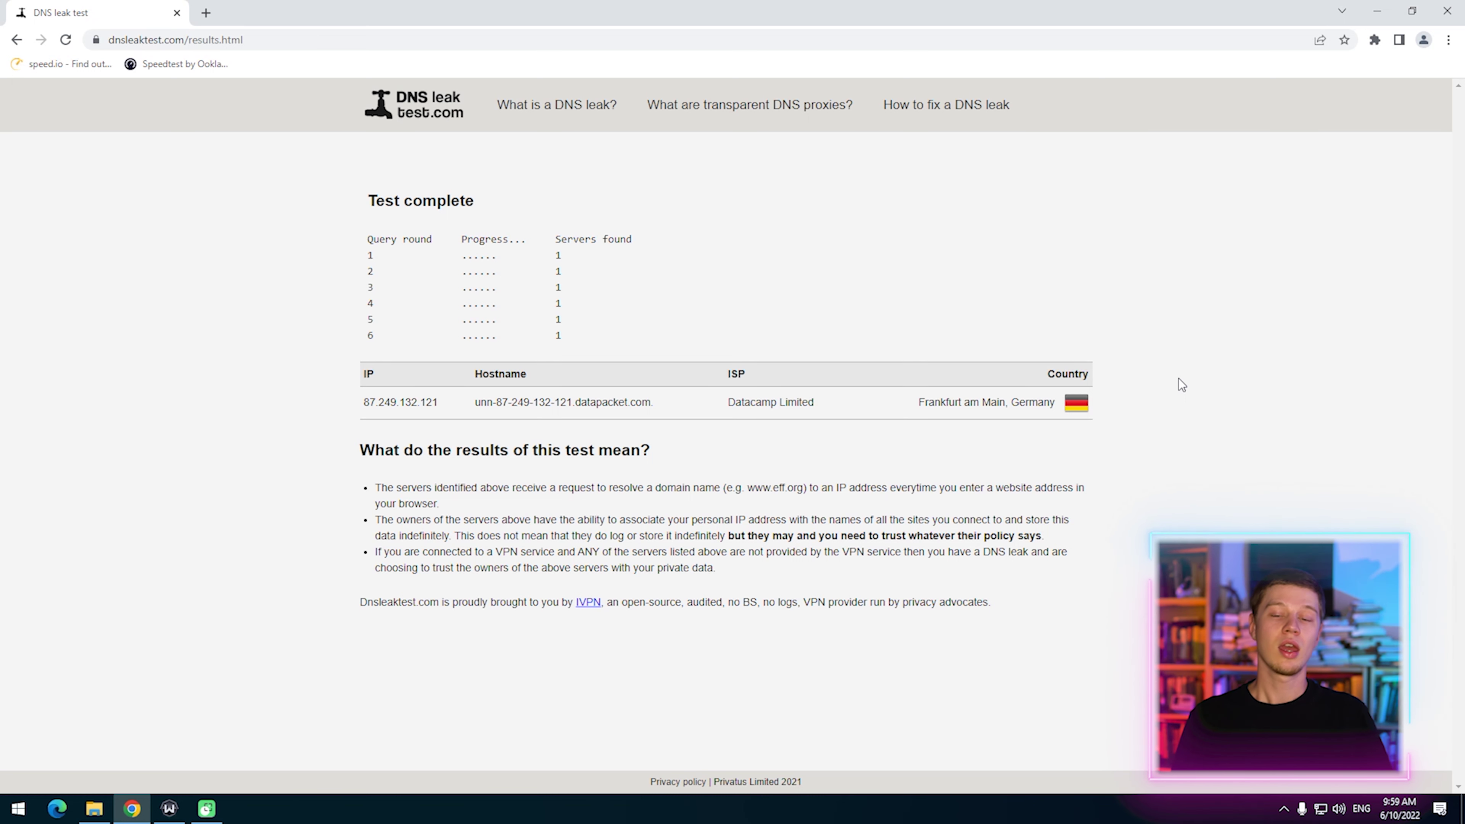
Bring up the Windscribe window alongside the Datacamp Frankfurt DNS leak results
left_click(169, 808)
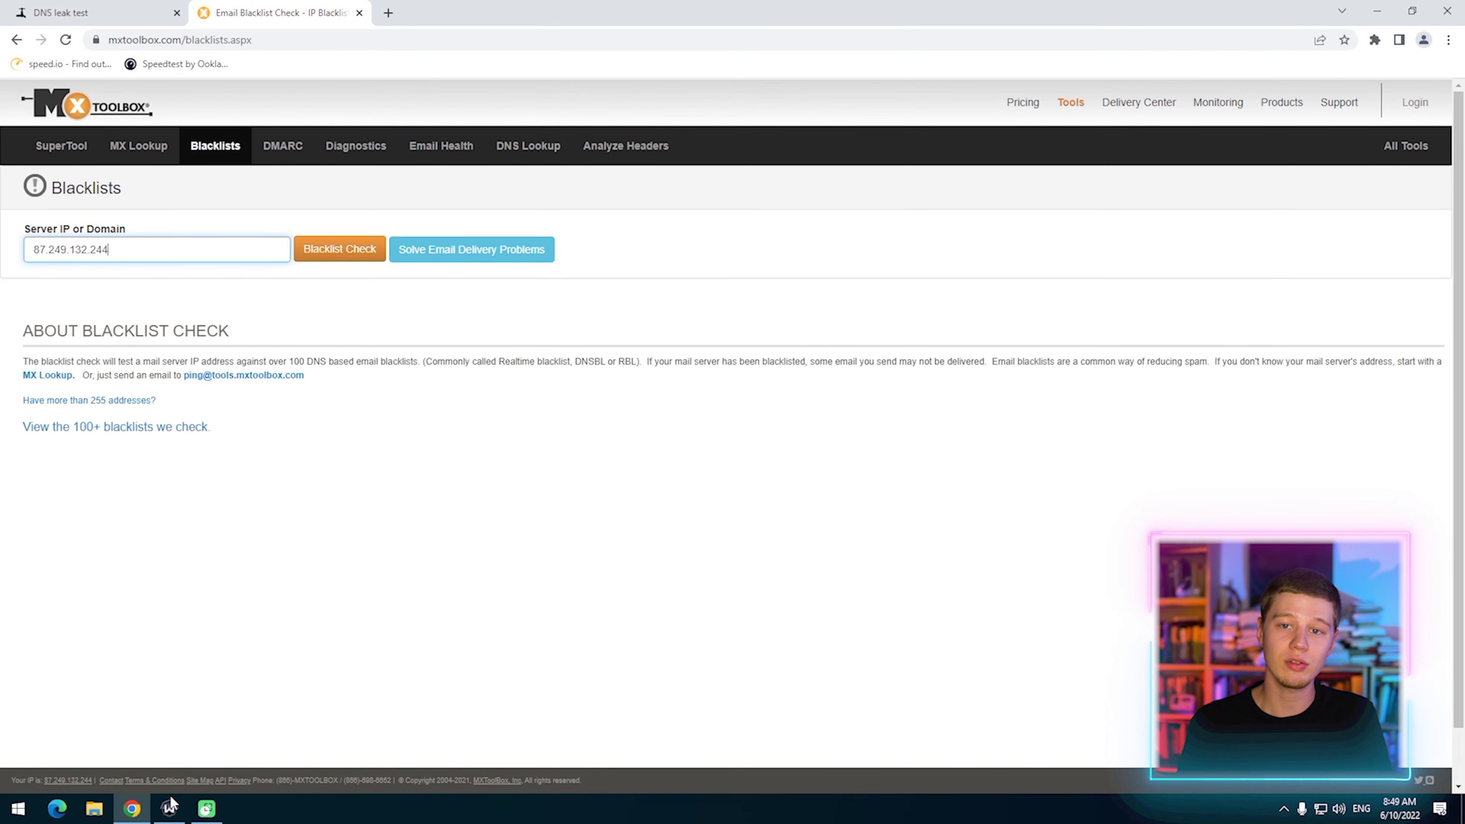
Compare Windscribe's connected IP with 87.249.132.244, then dismiss the Windscribe window
left_click(169, 807)
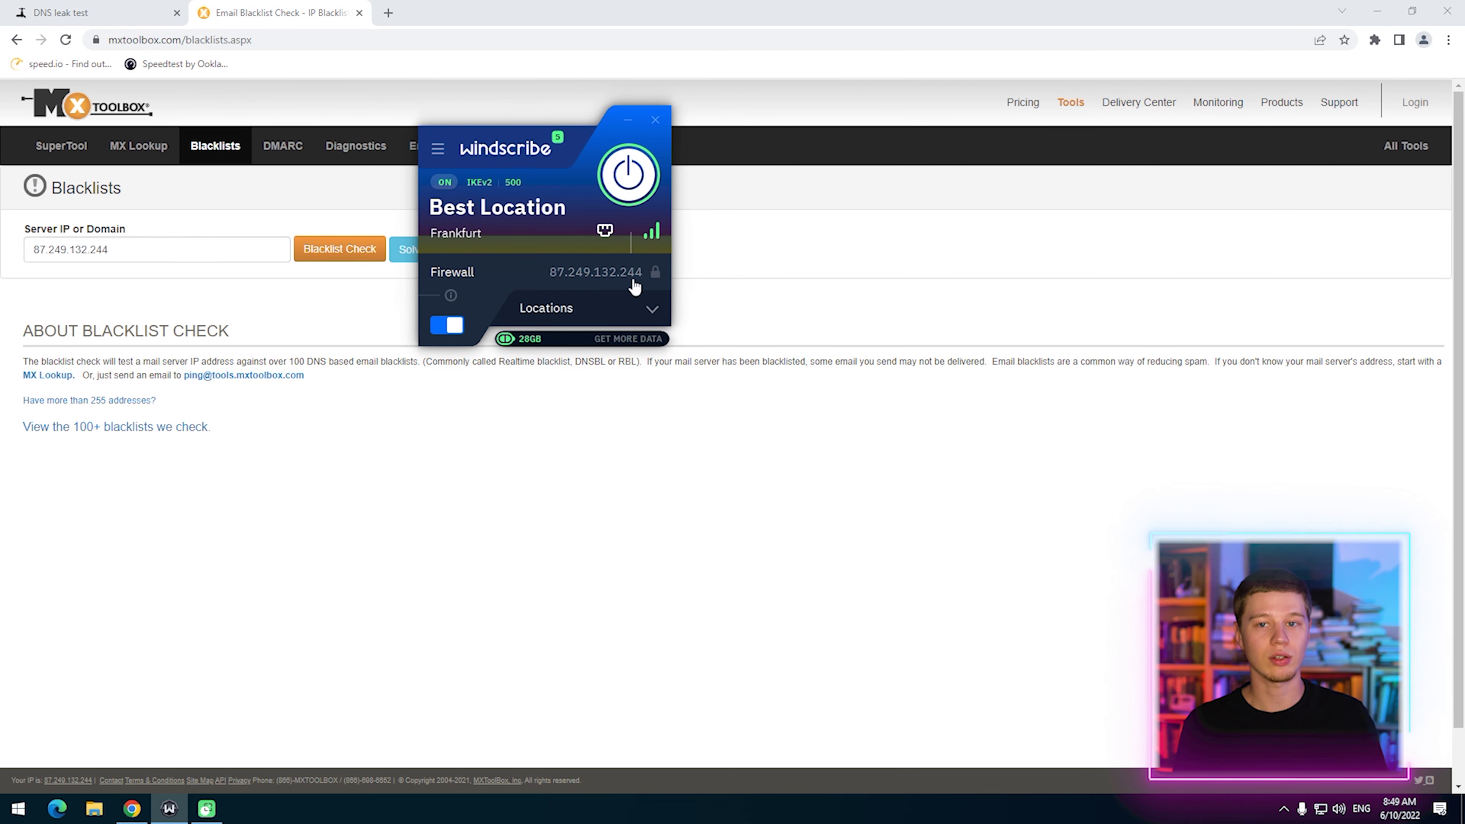
left_click(337, 305)
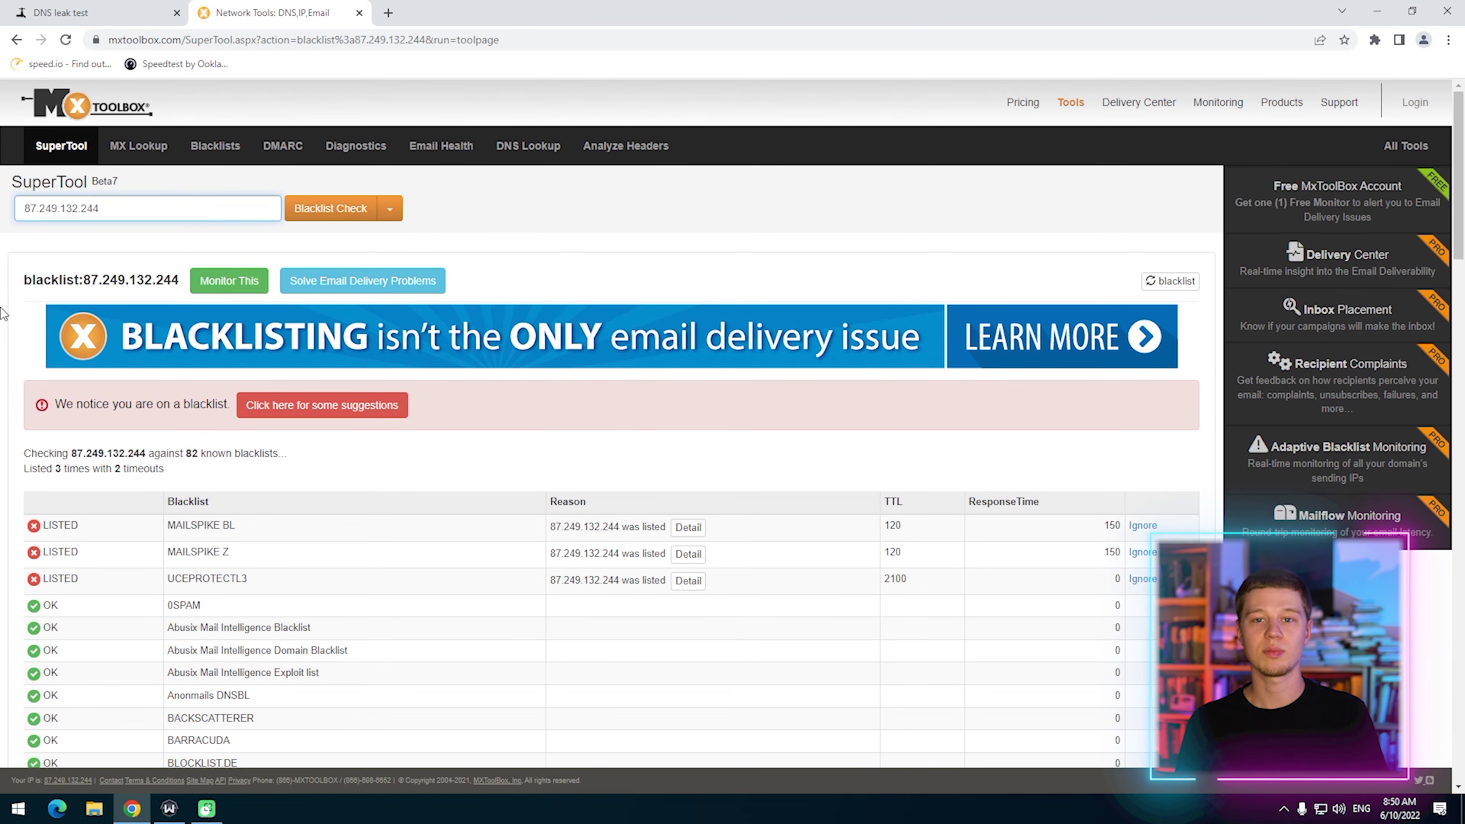
Scroll the blacklist results and highlight the count of 82 blacklists checked
scroll(4, 314, "down", 8)
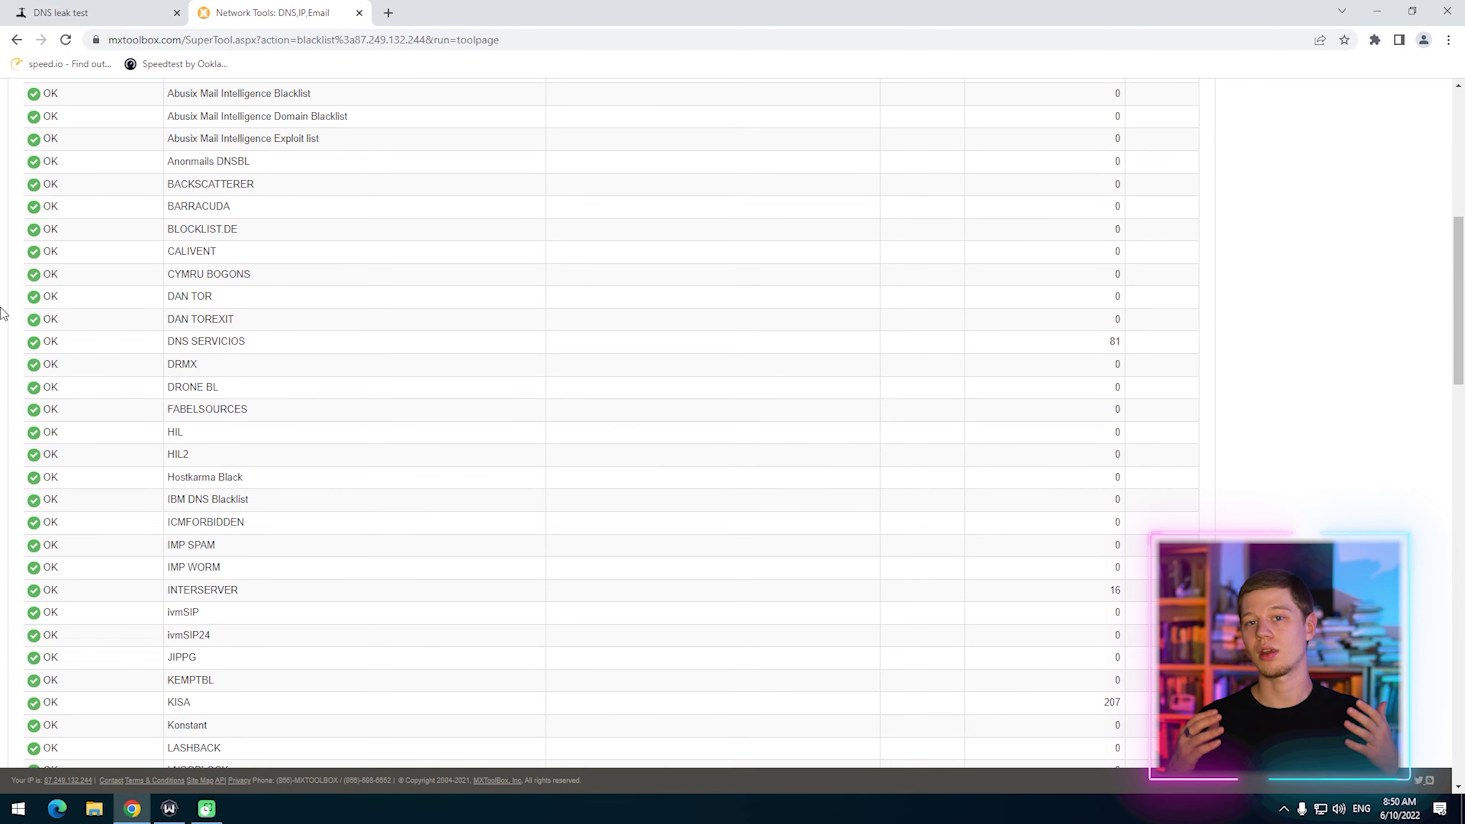
scroll(3, 313, "up", 8)
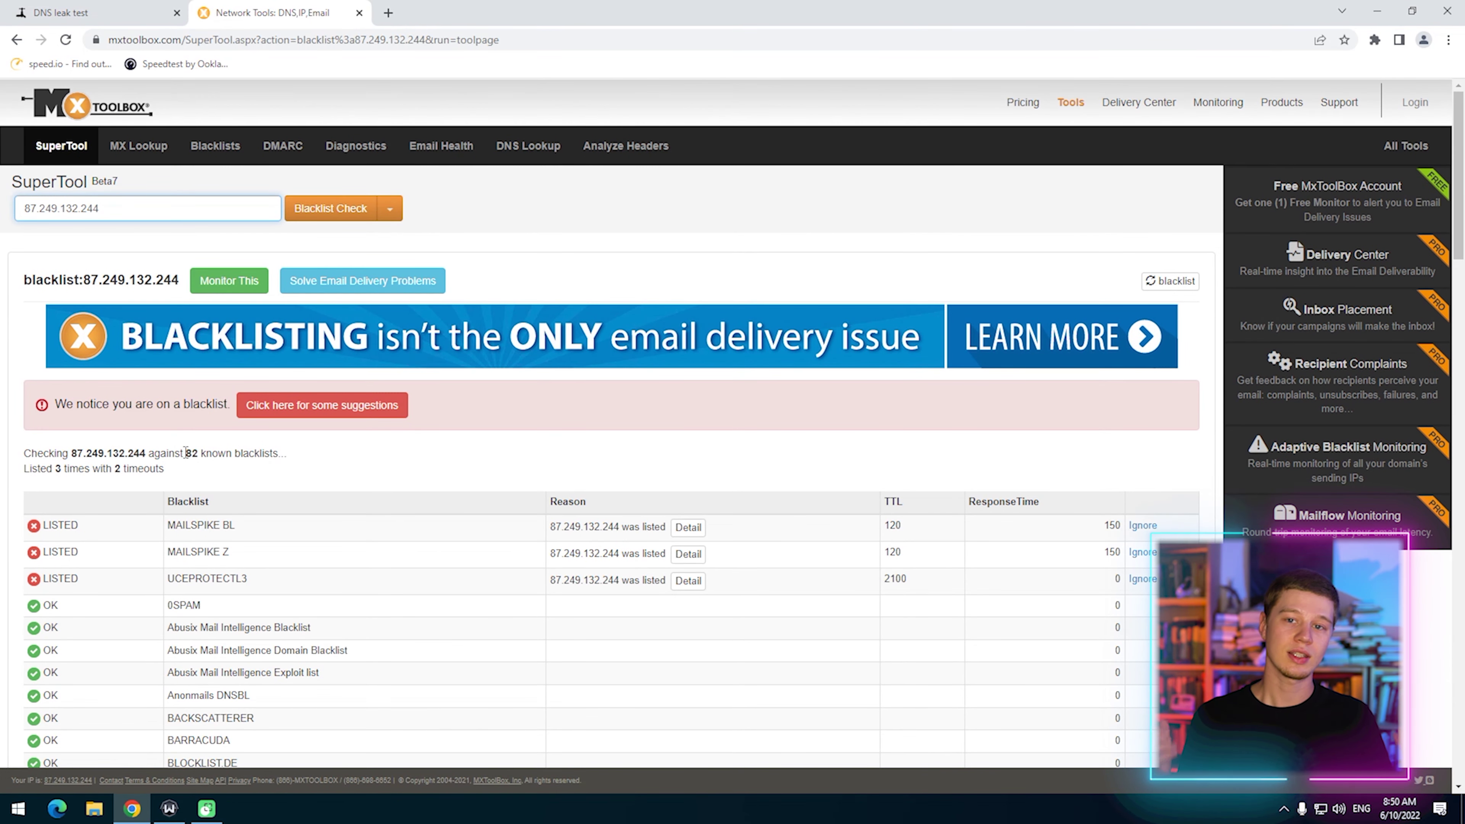
double_click(191, 453)
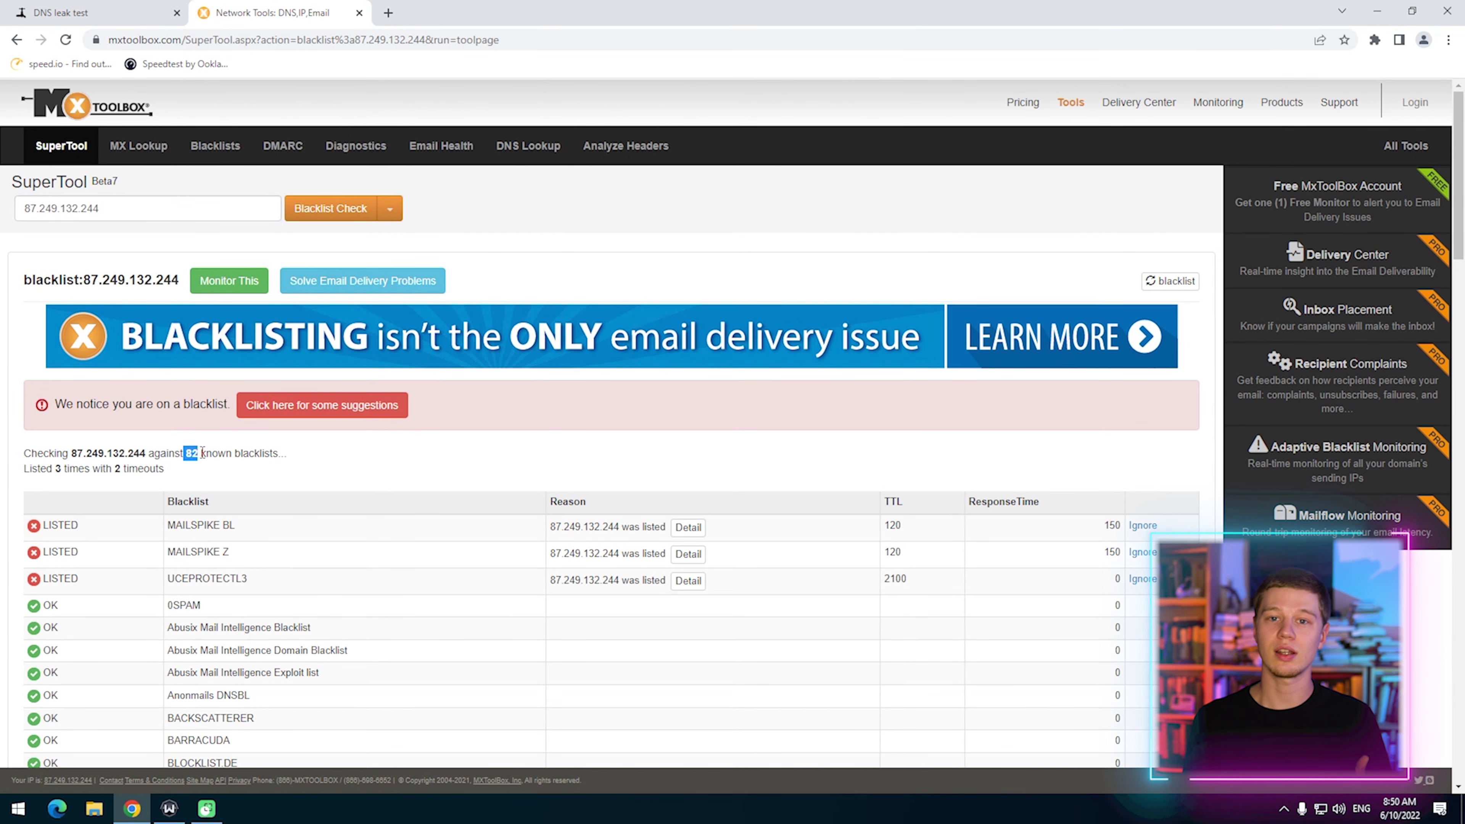
left_click(65, 471)
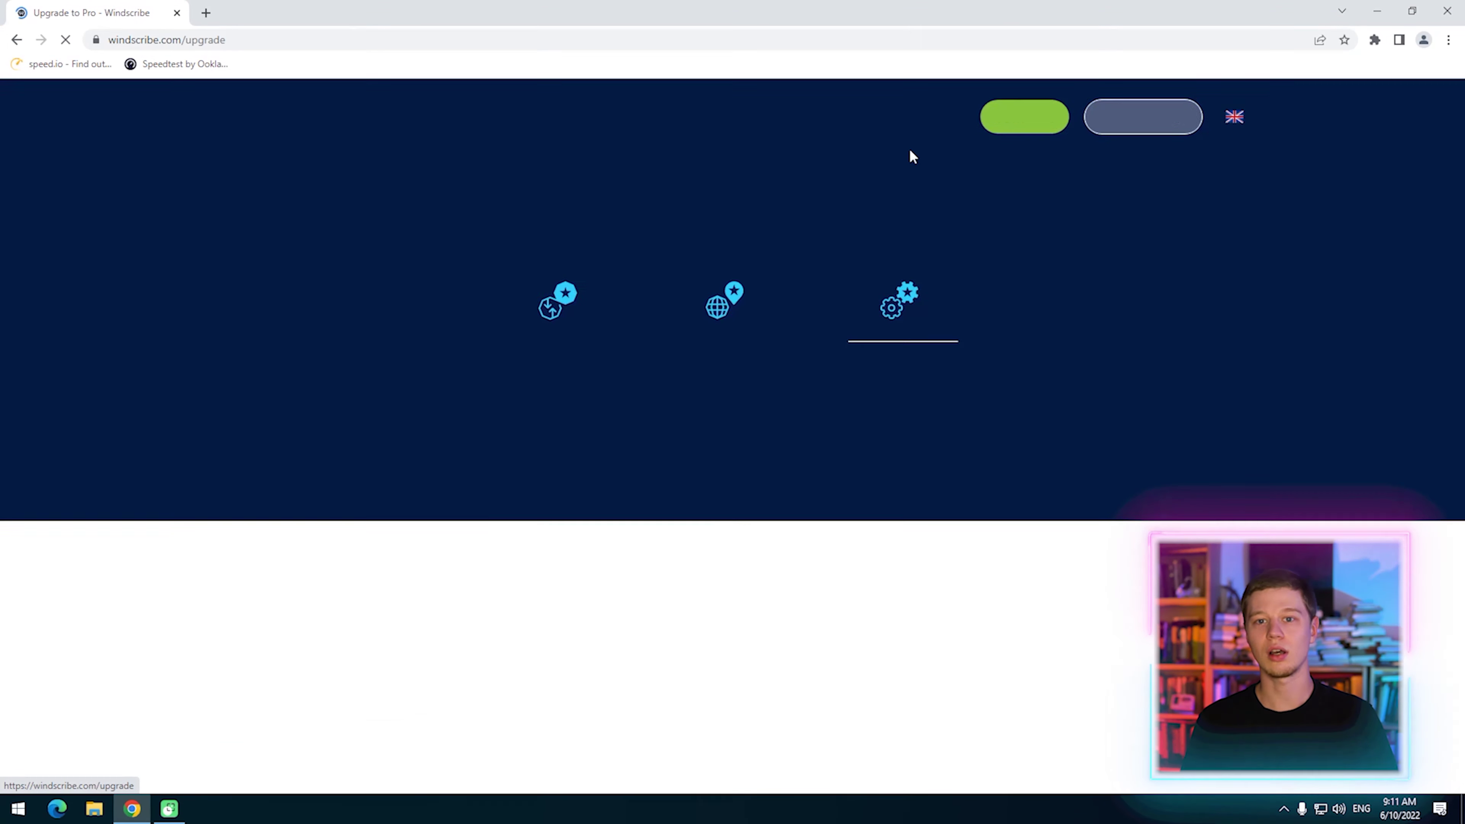
Start a Build A Plan custom plan and add United States as a Pro location
scroll(1135, 274, "down", 2)
scroll(1135, 268, "down", 1)
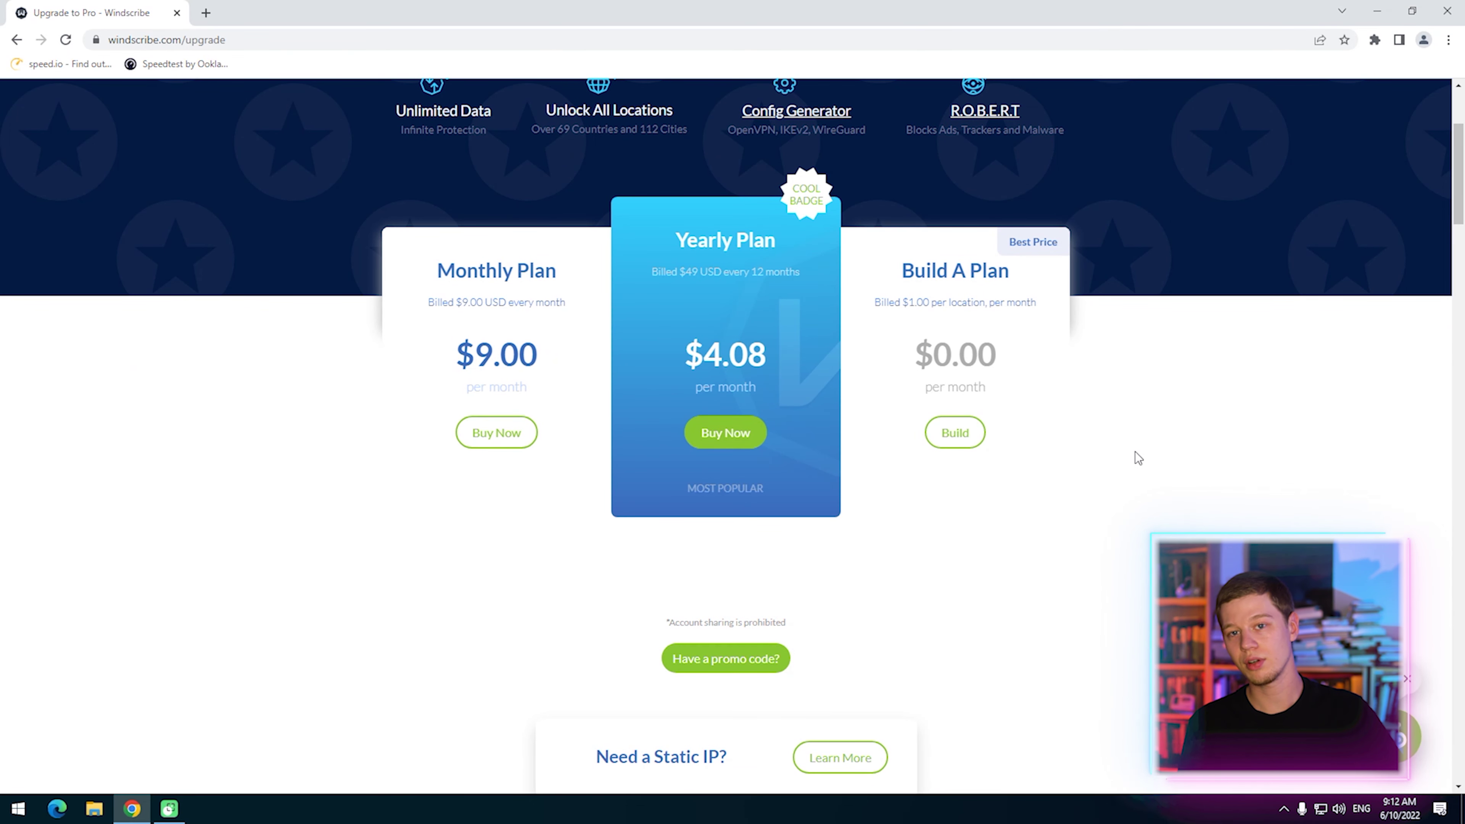
scroll(1135, 439, "down", 1)
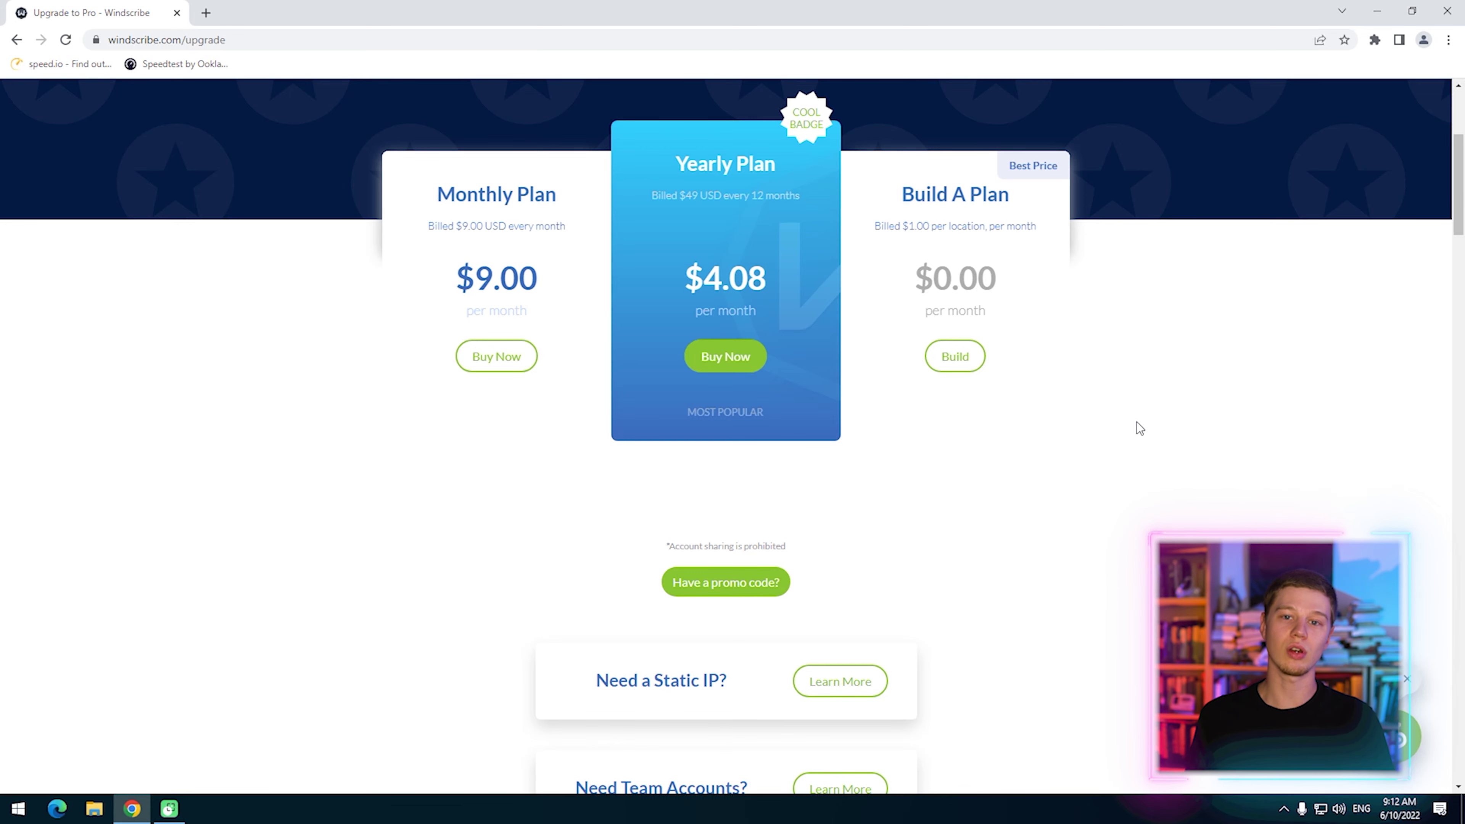
left_click(956, 357)
left_click(856, 311)
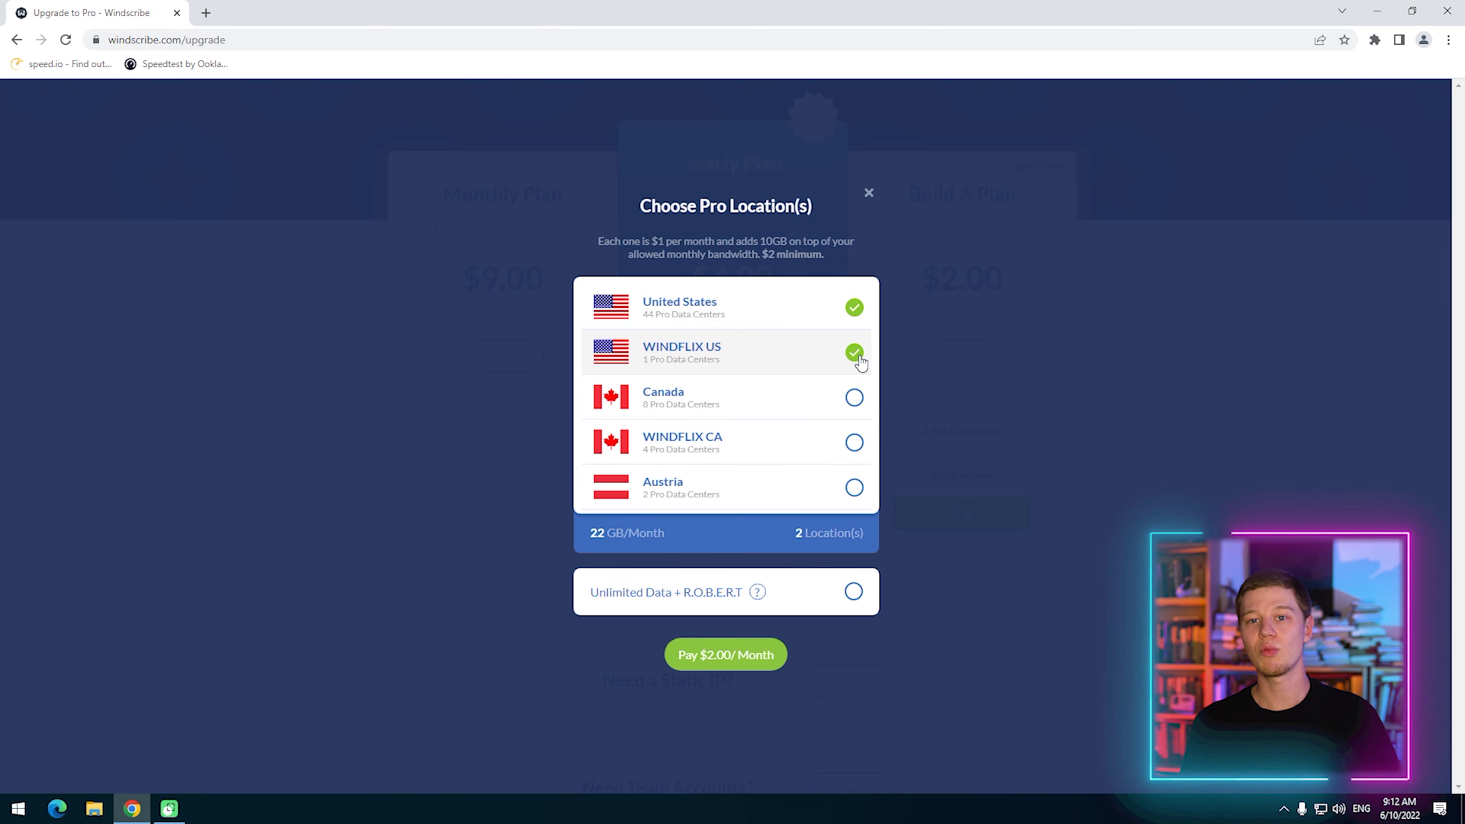
Add Unlimited Data + R.O.B.E.R.T, drop WINDFLIX US and Canada, and close the chooser at $2.00/month
left_click(855, 399)
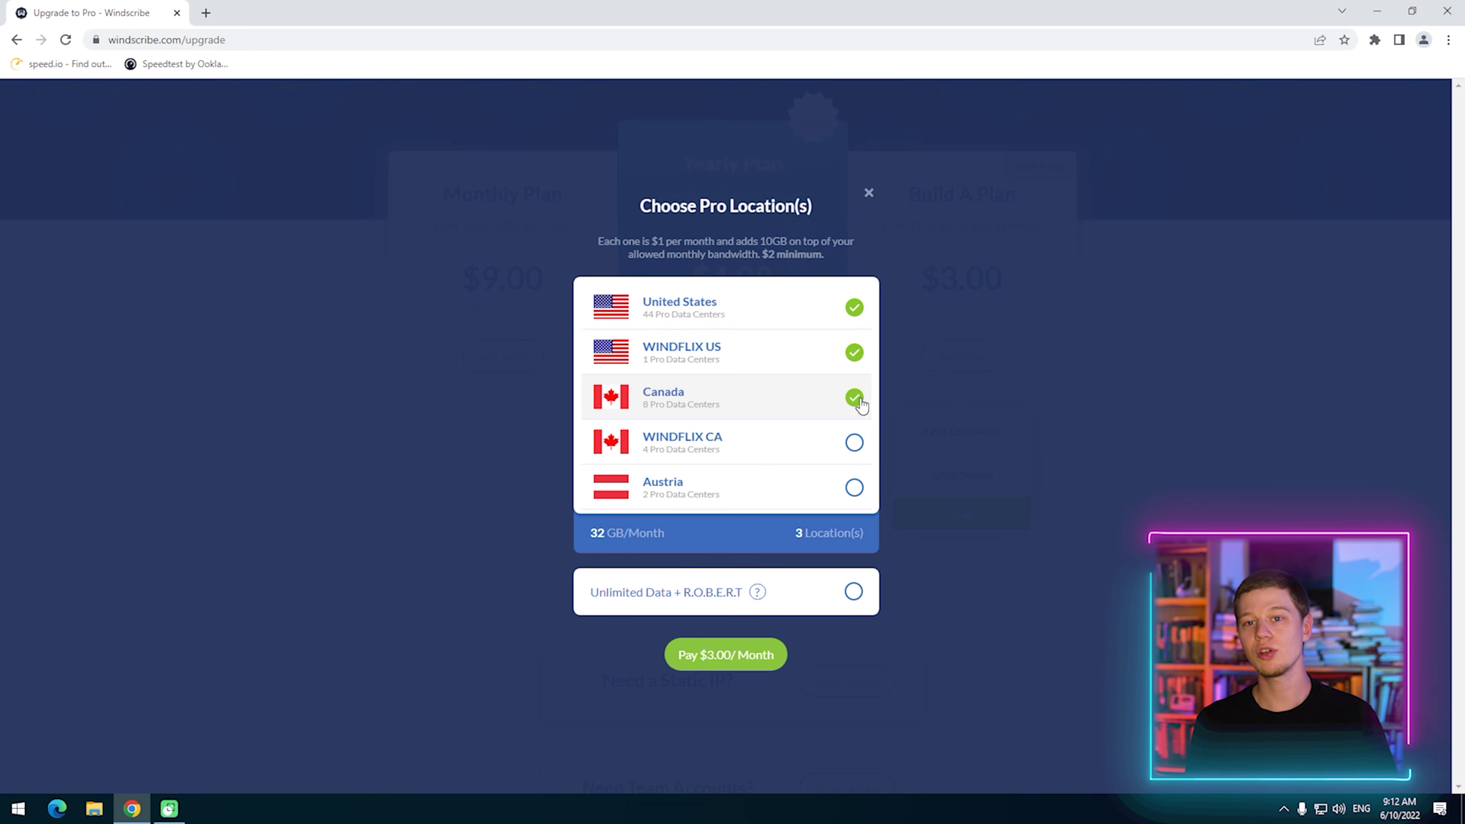
left_click(854, 592)
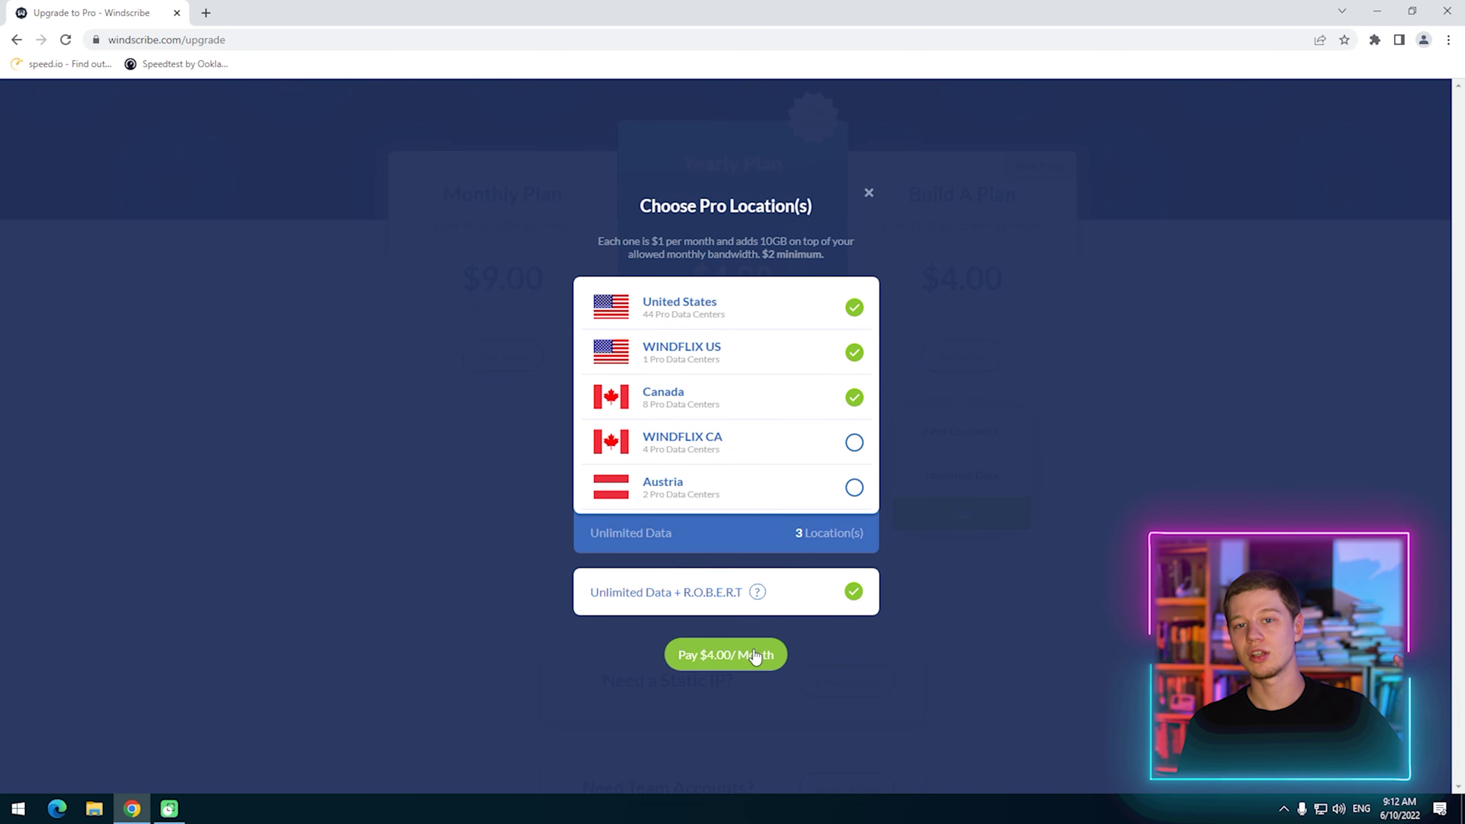
left_click(853, 352)
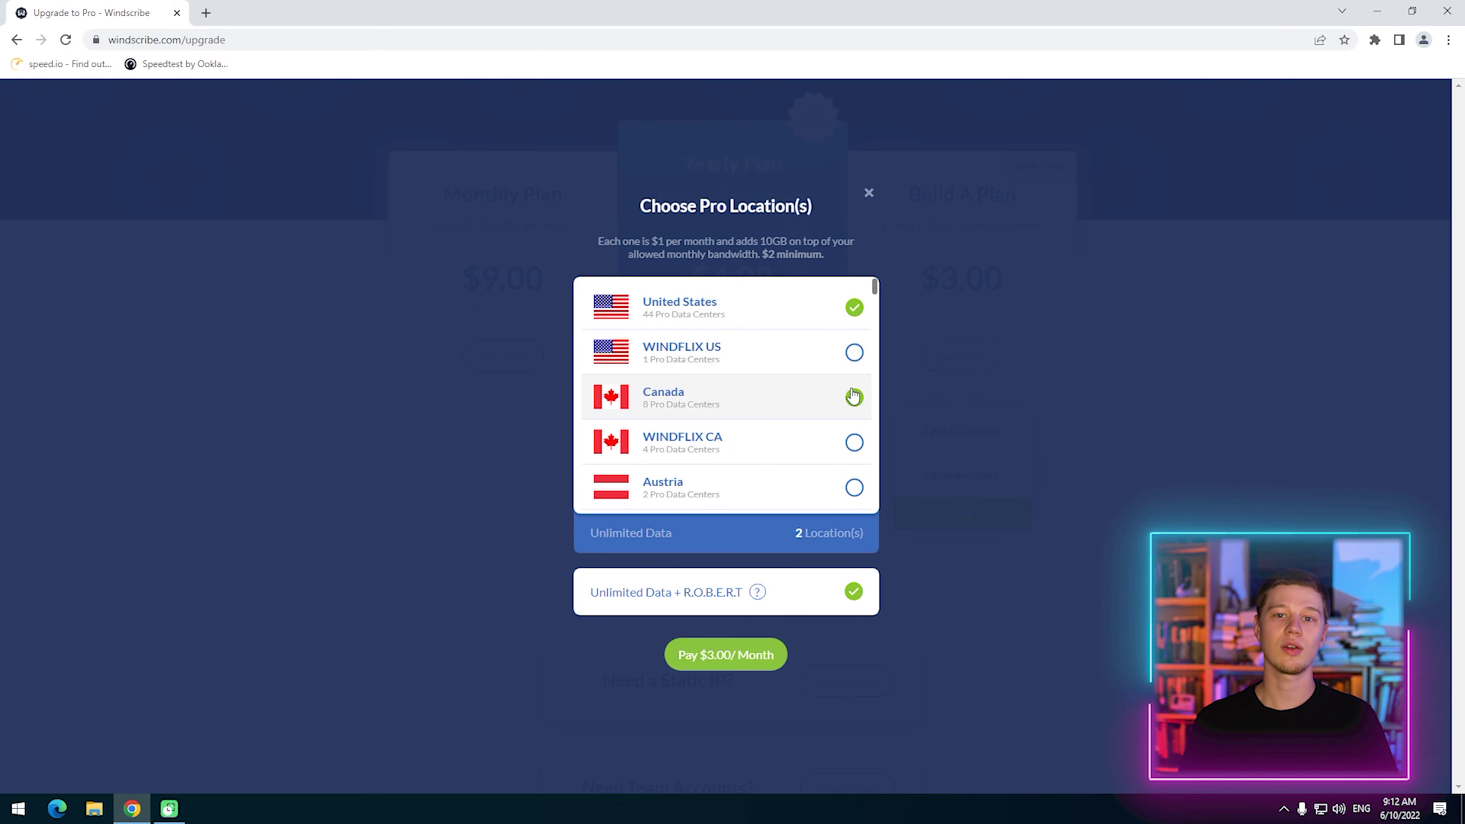
left_click(850, 398)
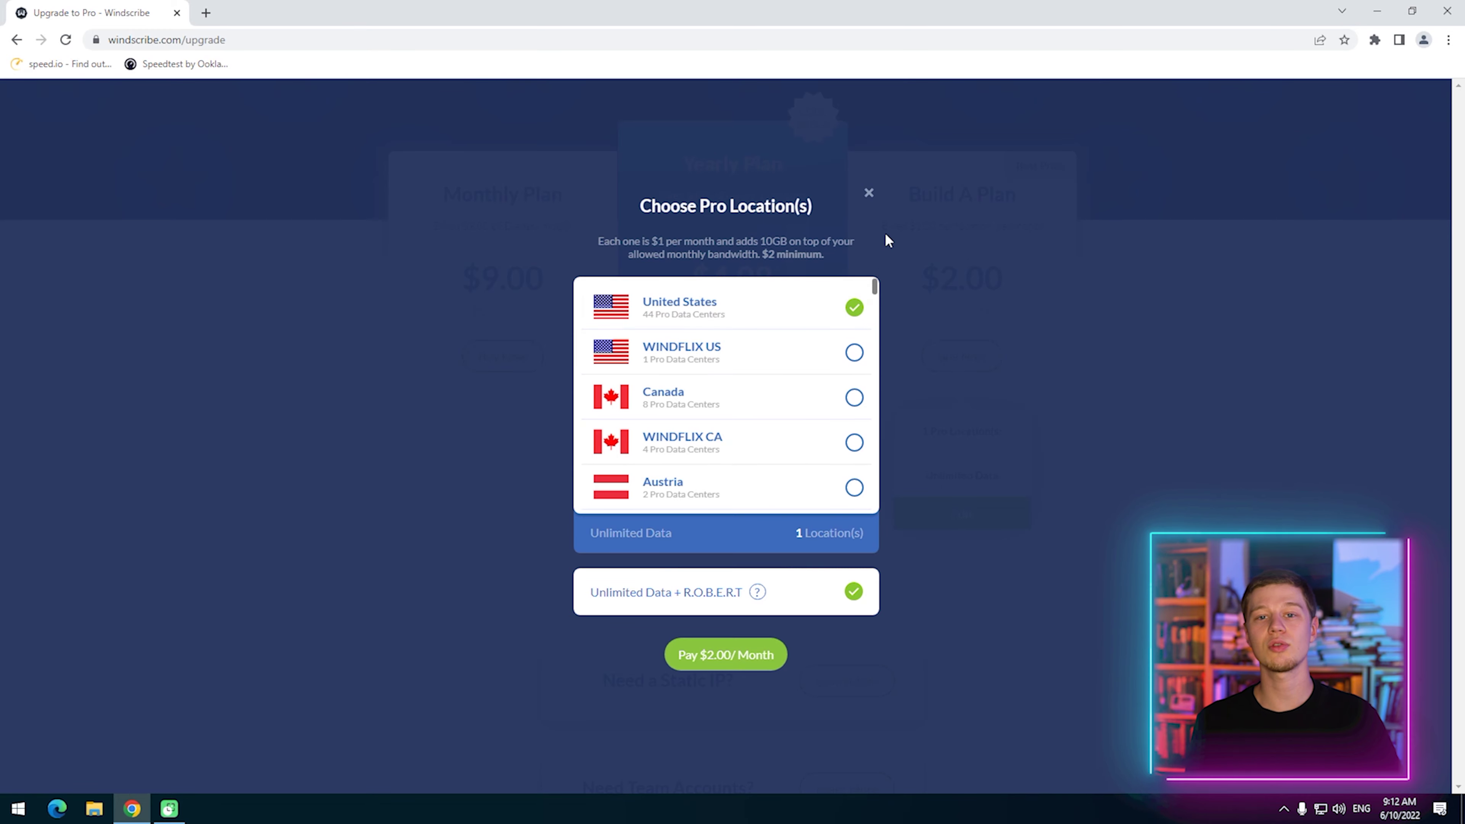
left_click(868, 194)
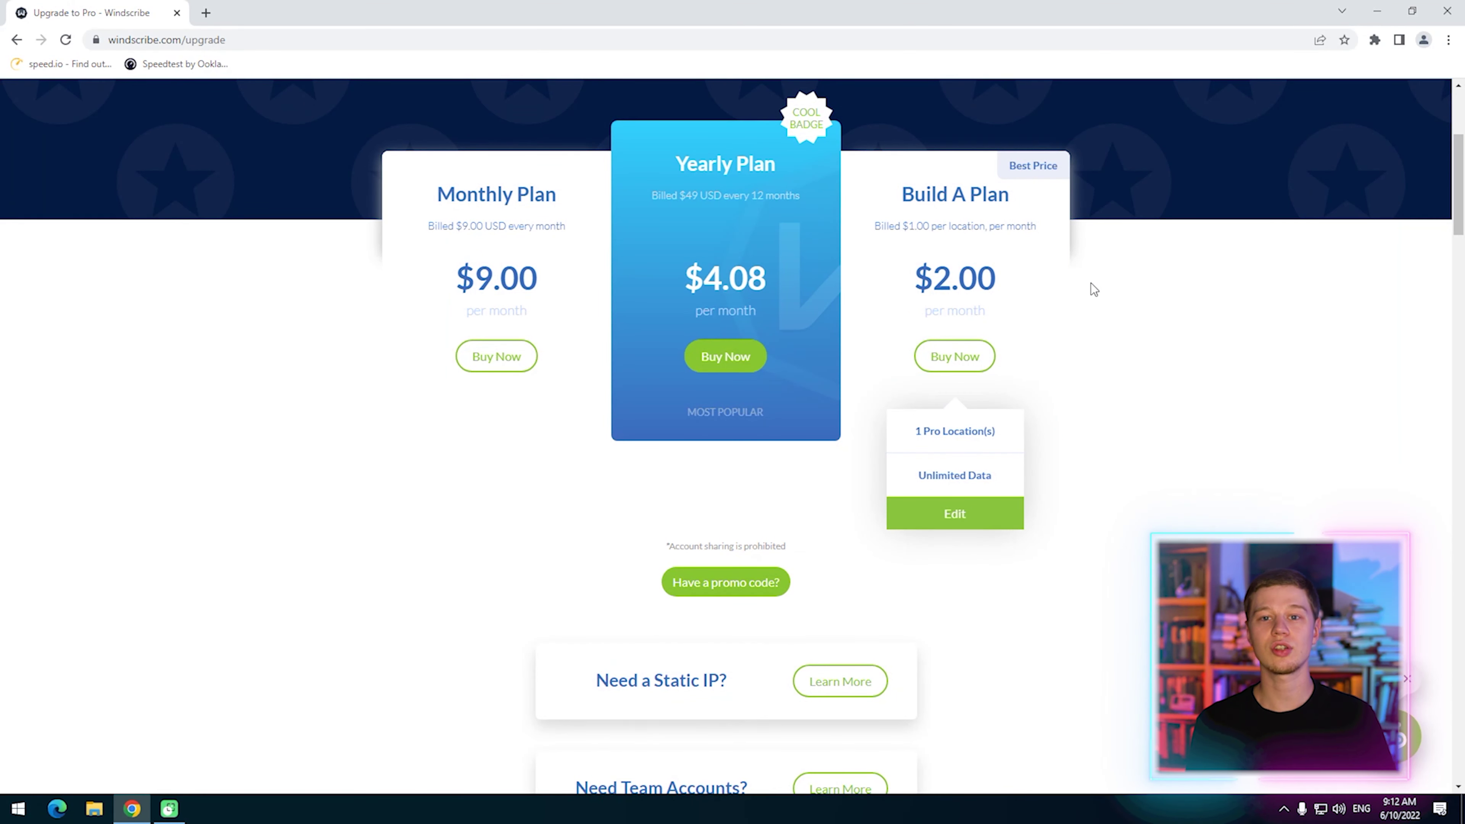
Scroll past the payment options and open the Refunds section of the Terms of Service
scroll(1119, 284, "down", 4)
scroll(1119, 284, "down", 1)
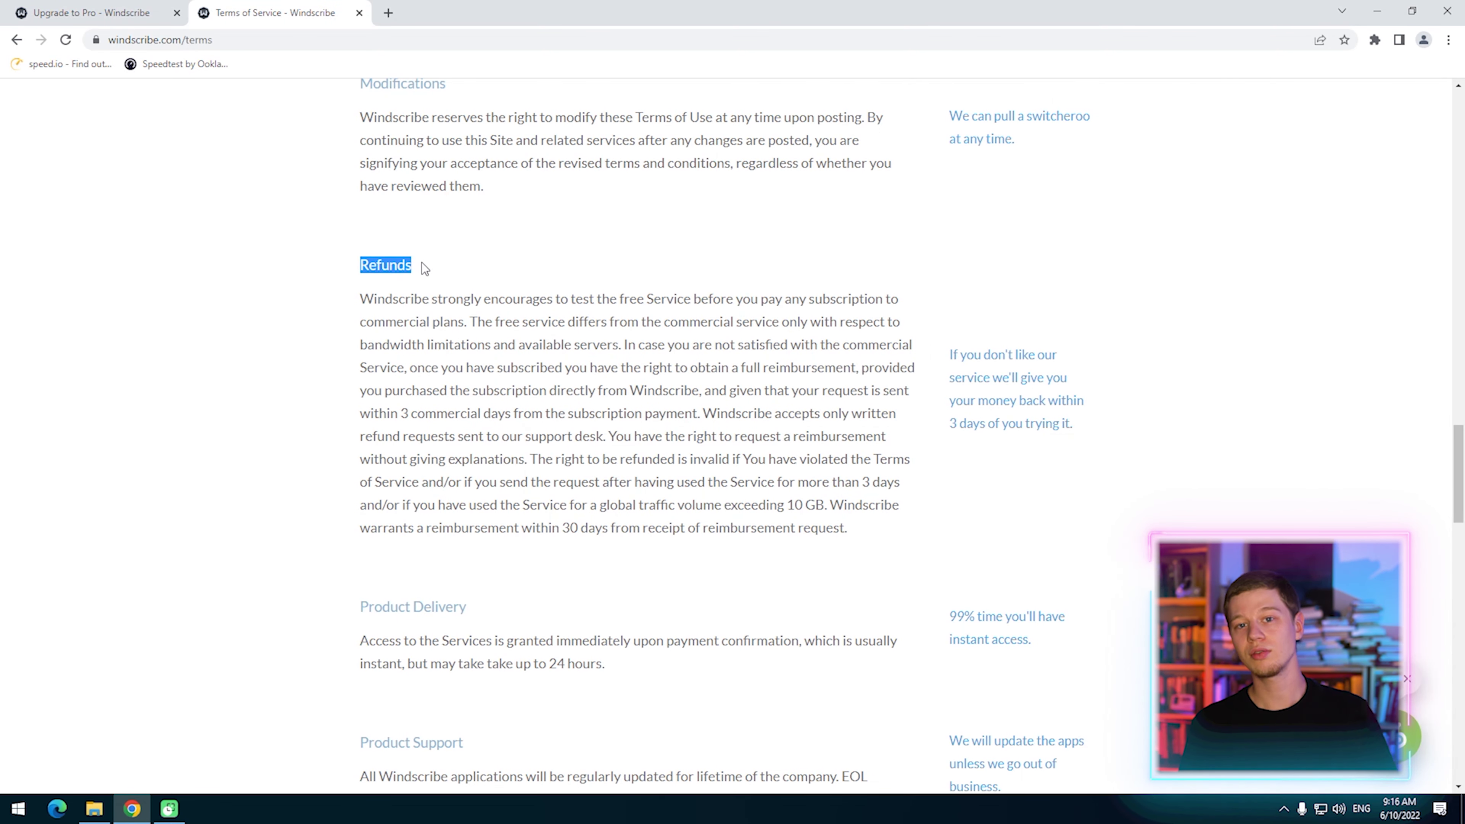
left_click(425, 268)
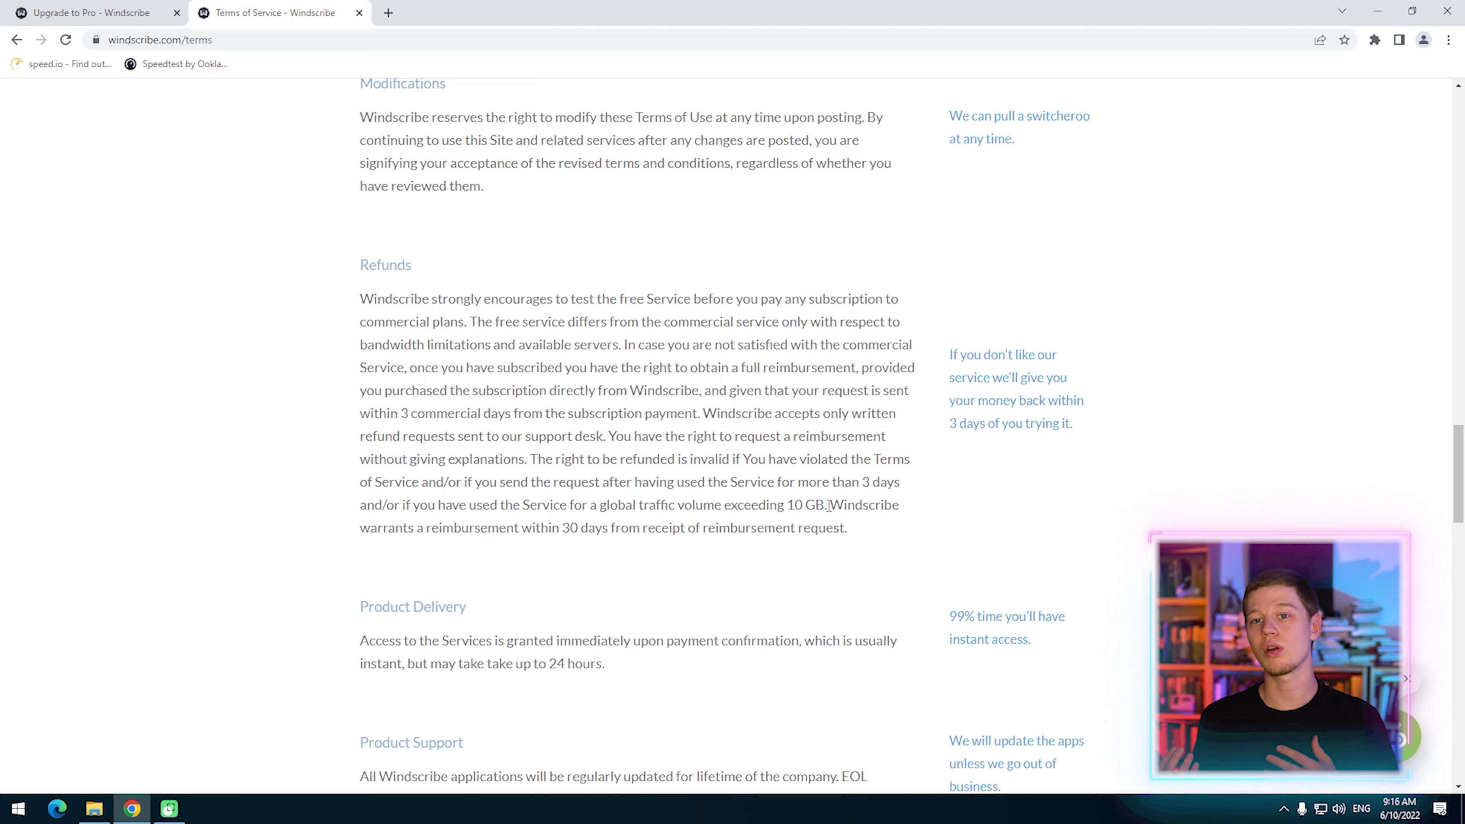
left_click_drag(827, 505, 805, 485)
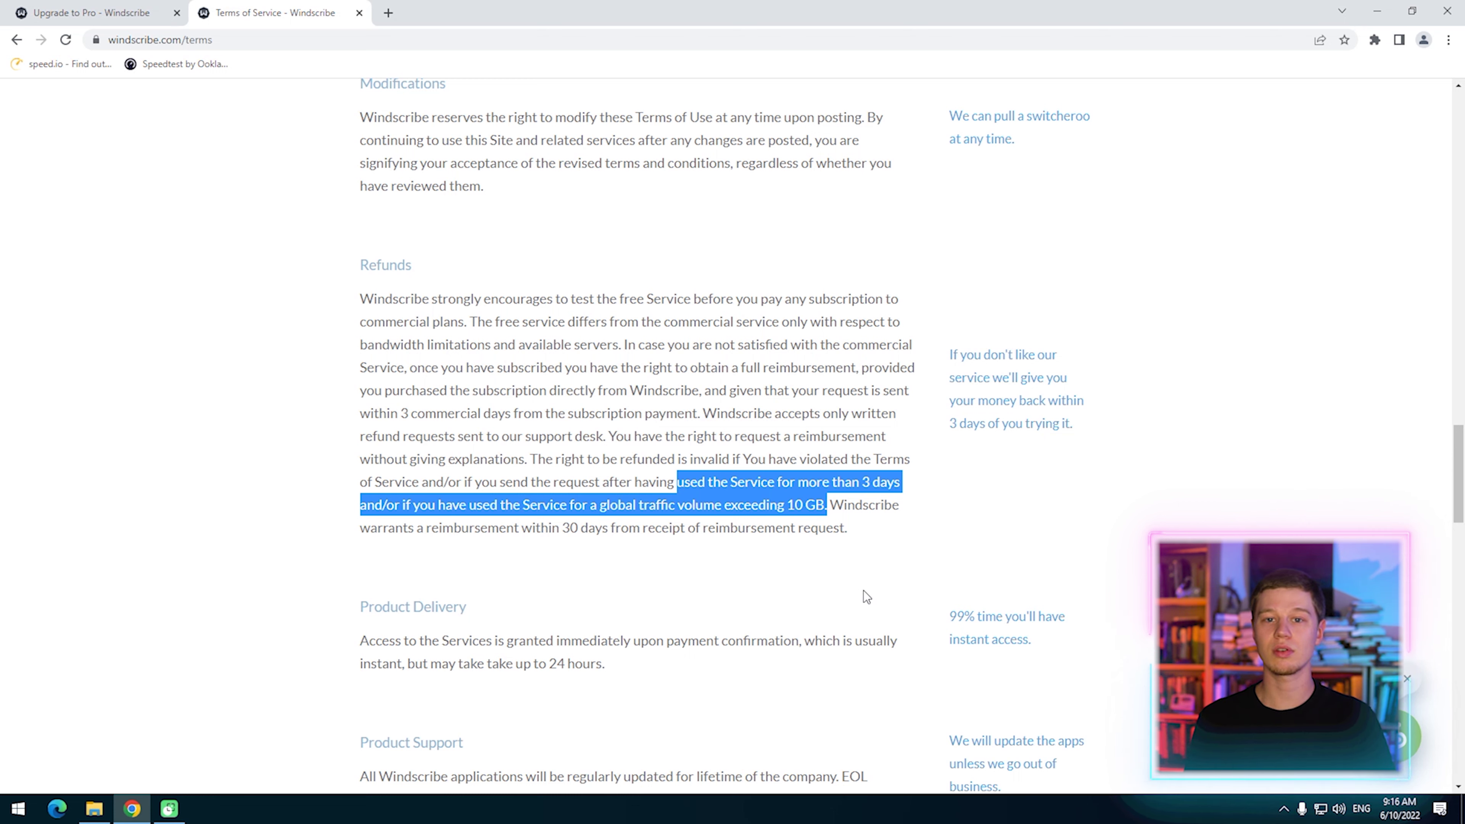
left_click(820, 573)
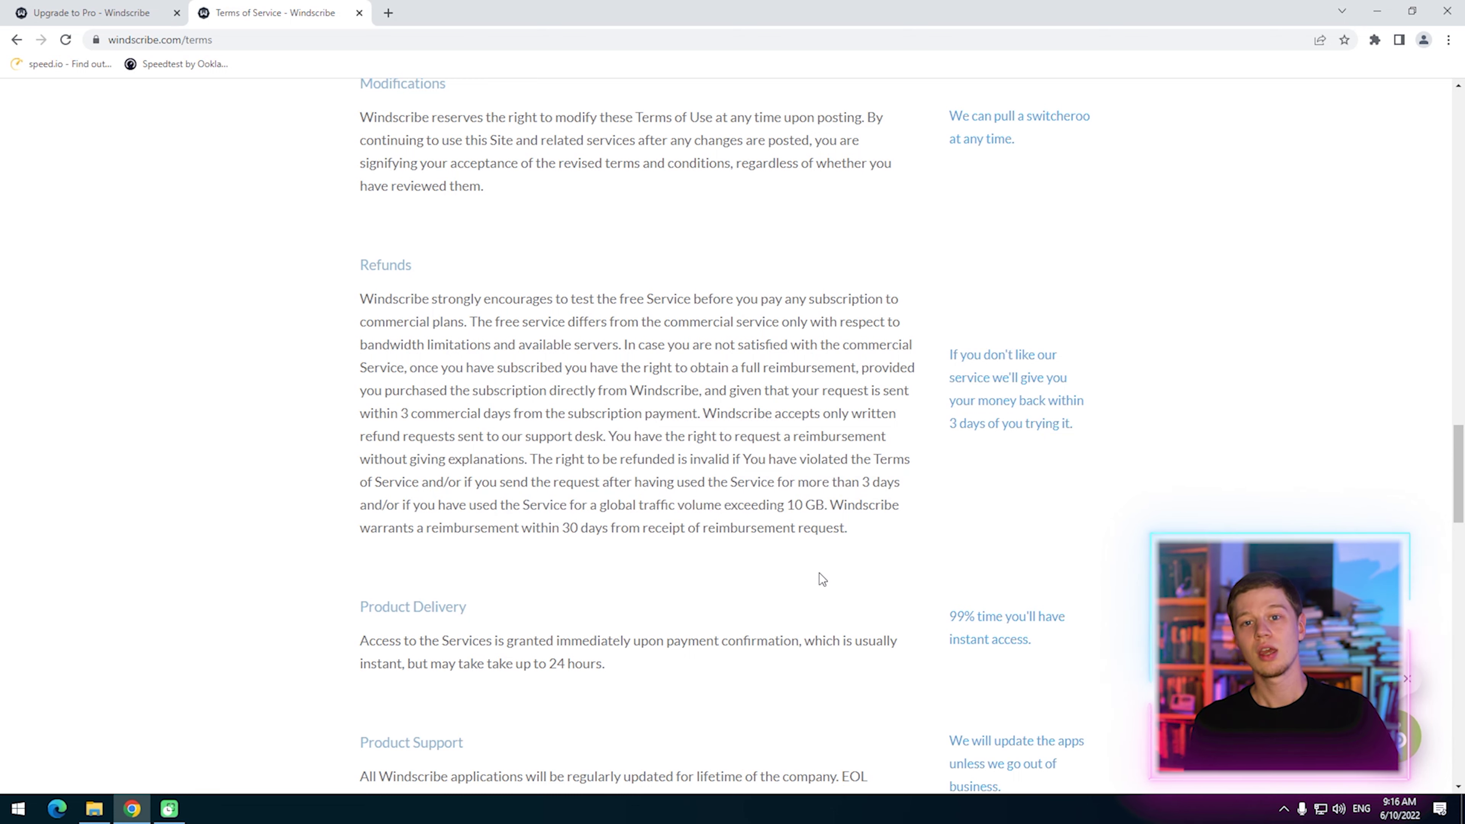